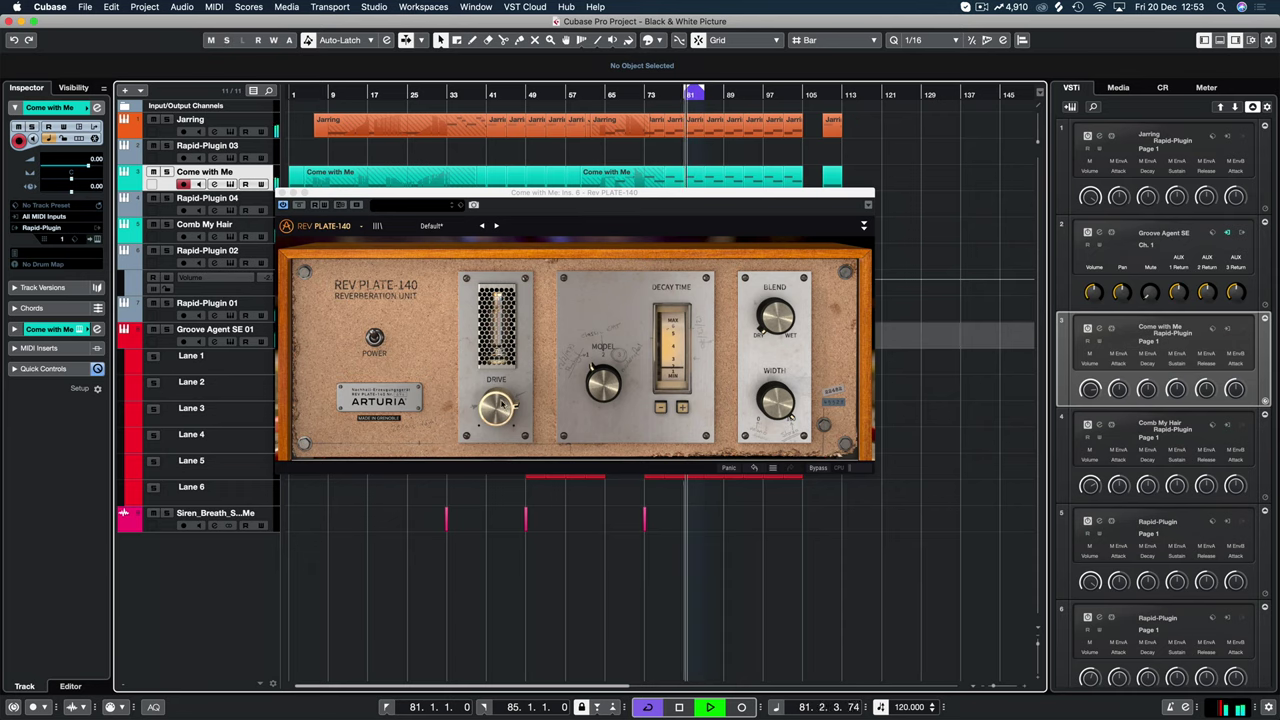
Solo the Come with Me track and raise the Drive of its plate reverb to 6.00 dB.
double_click(501, 401)
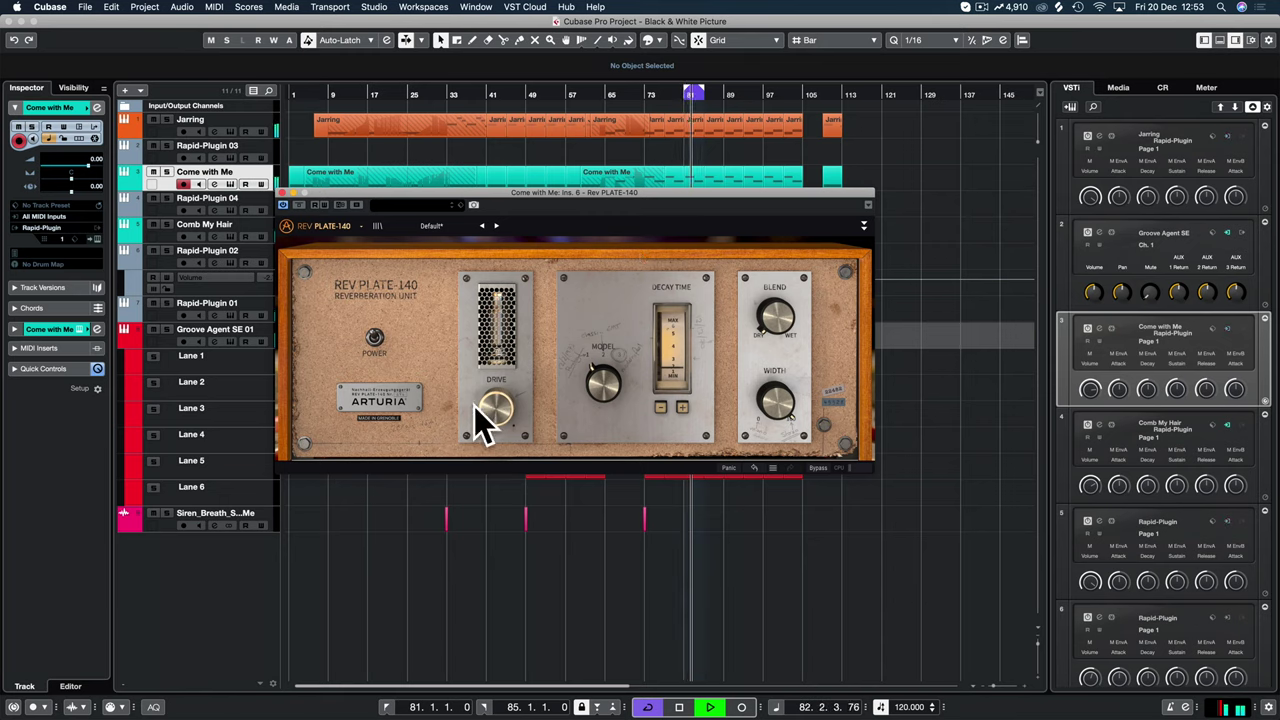
mouse_move(495, 414)
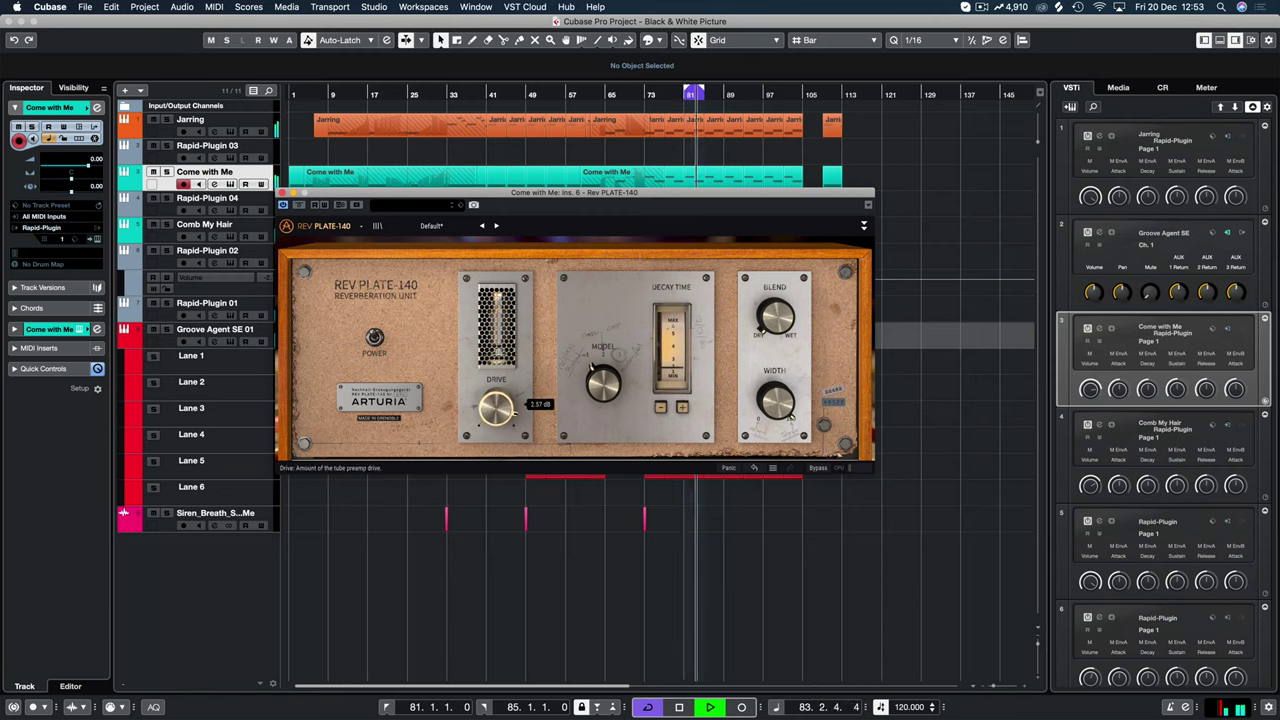
left_click_drag(494, 412, 497, 386)
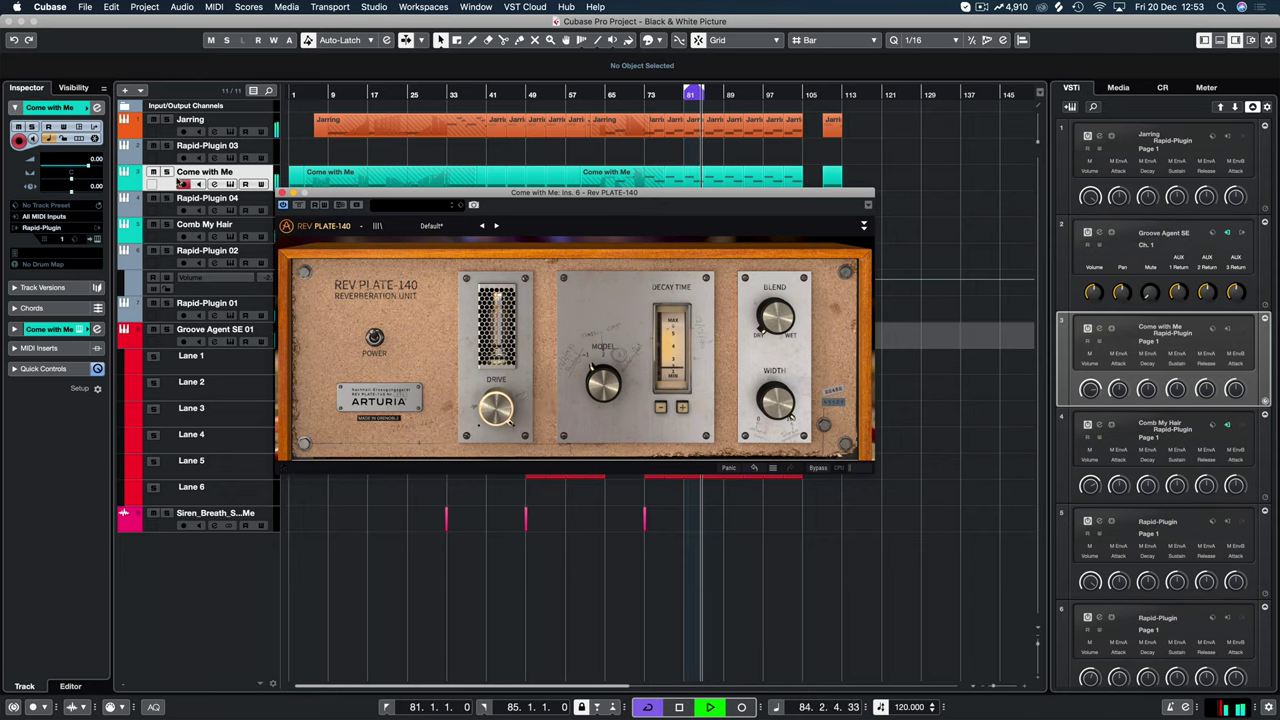
left_click(167, 172)
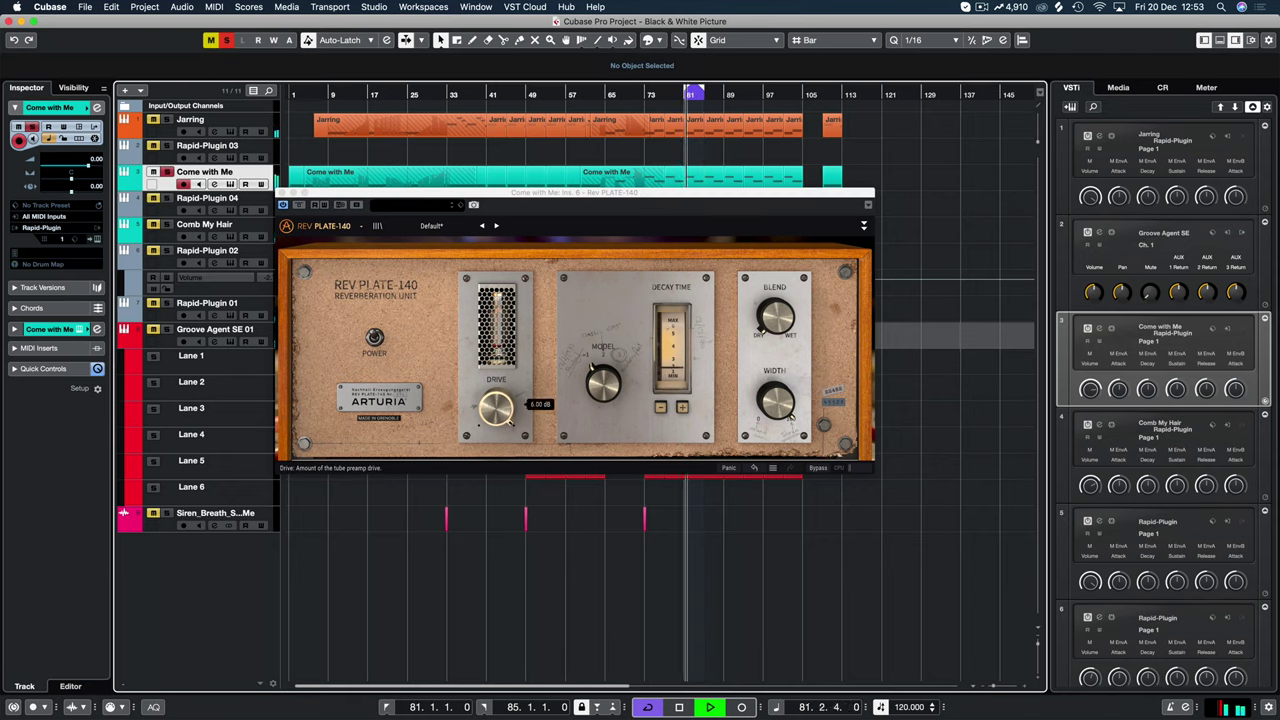
left_click_drag(496, 409, 498, 383)
mouse_move(520, 412)
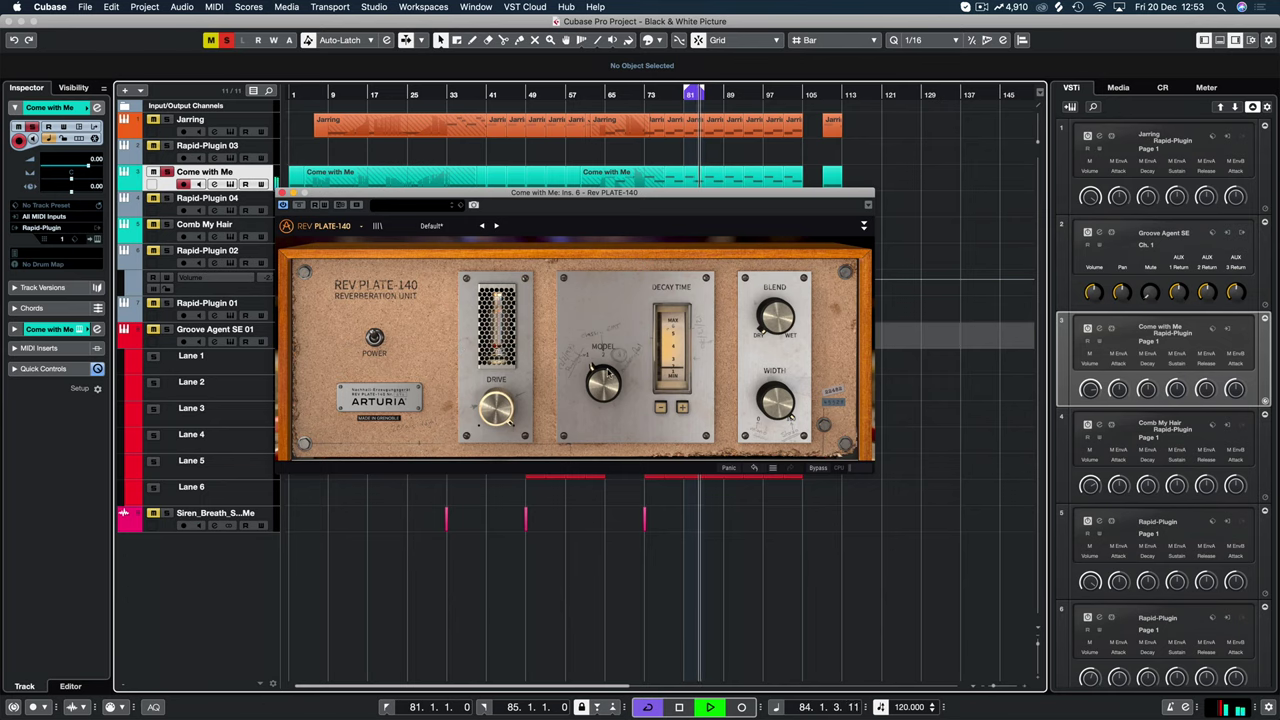
Audition the Modern plate model on the reverb and return it to Punchy.
mouse_move(603, 388)
left_mouse_down()
mouse_move(606, 362)
mouse_move(590, 400)
left_mouse_up()
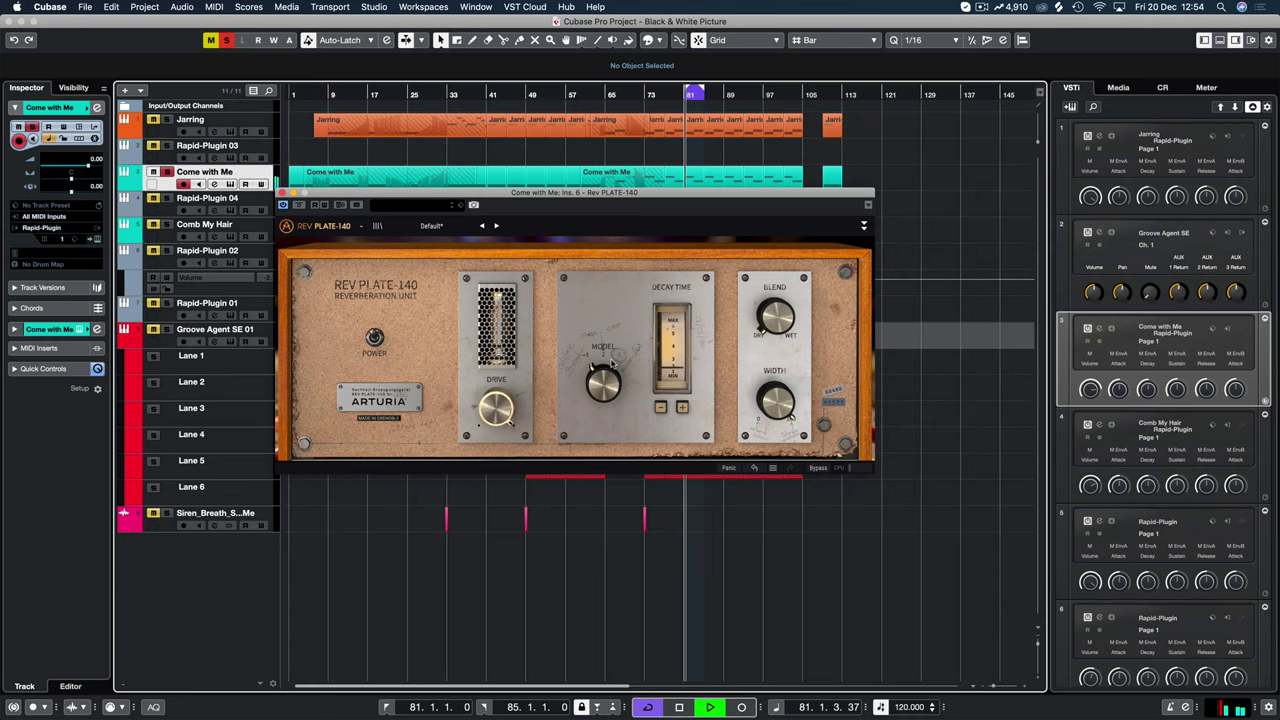
mouse_move(607, 377)
left_click_drag(607, 377, 607, 365)
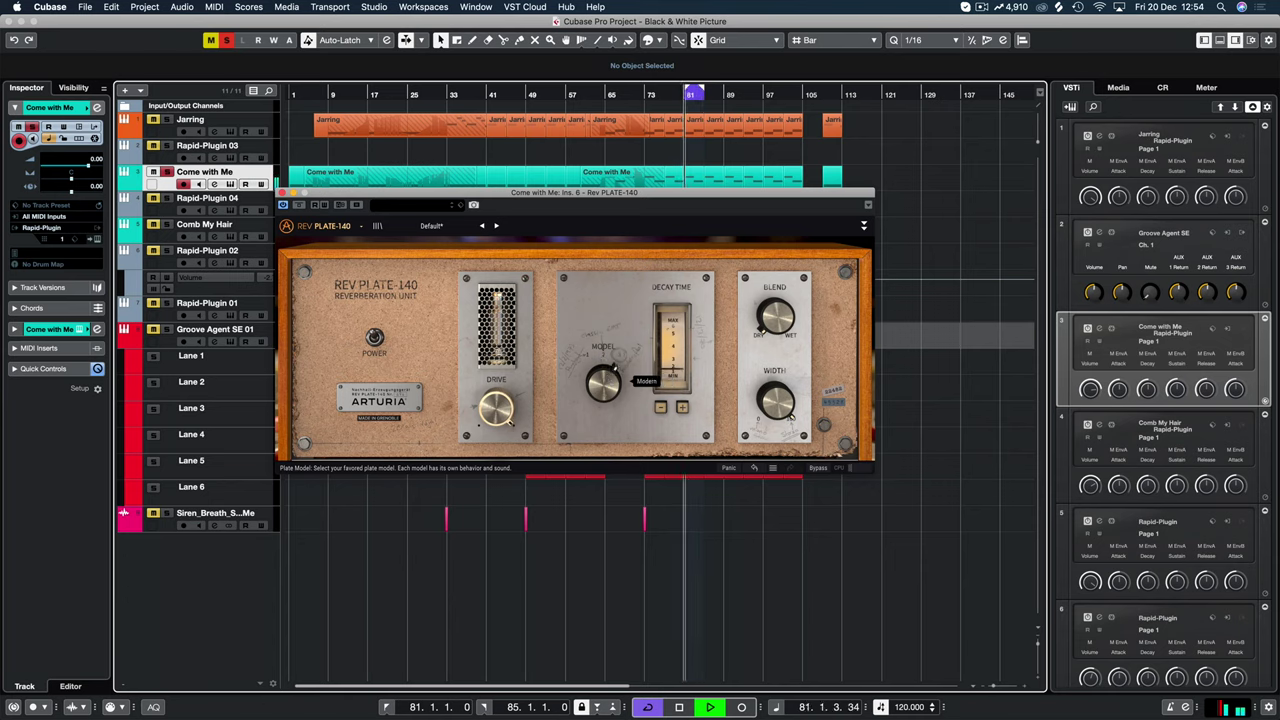
scroll(603, 389, "up", 1)
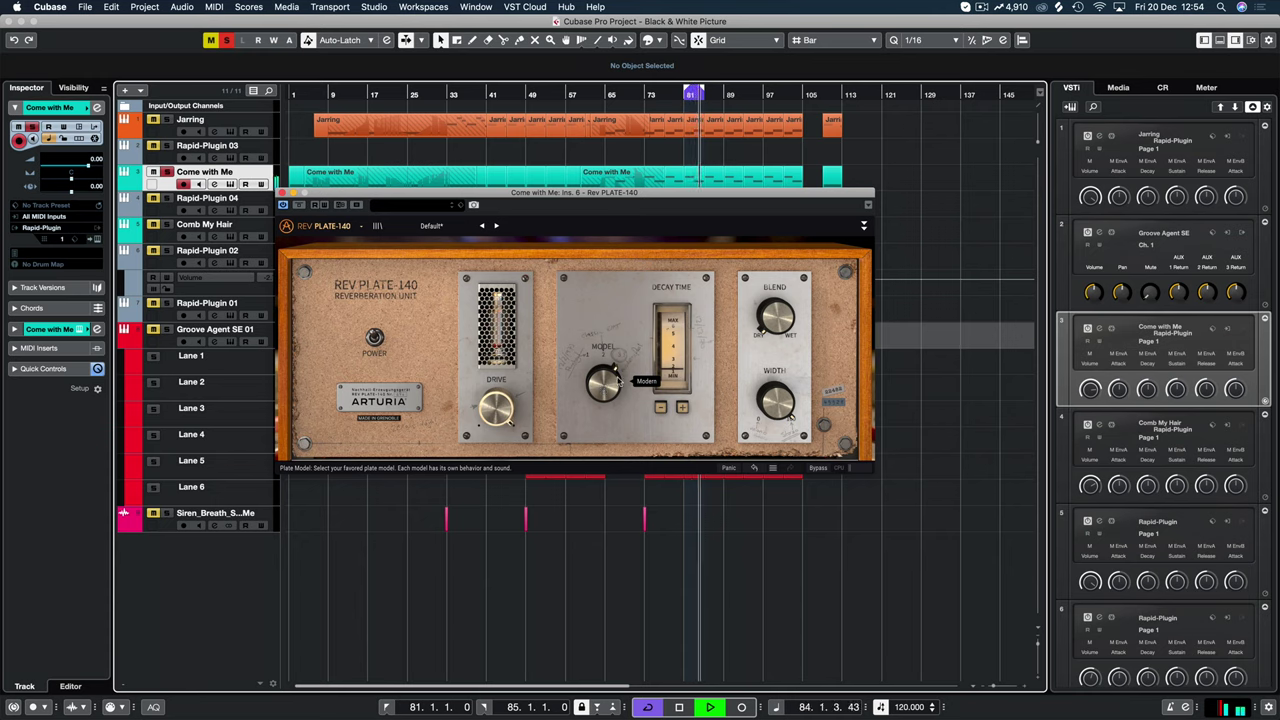
scroll(615, 374, "down", 1)
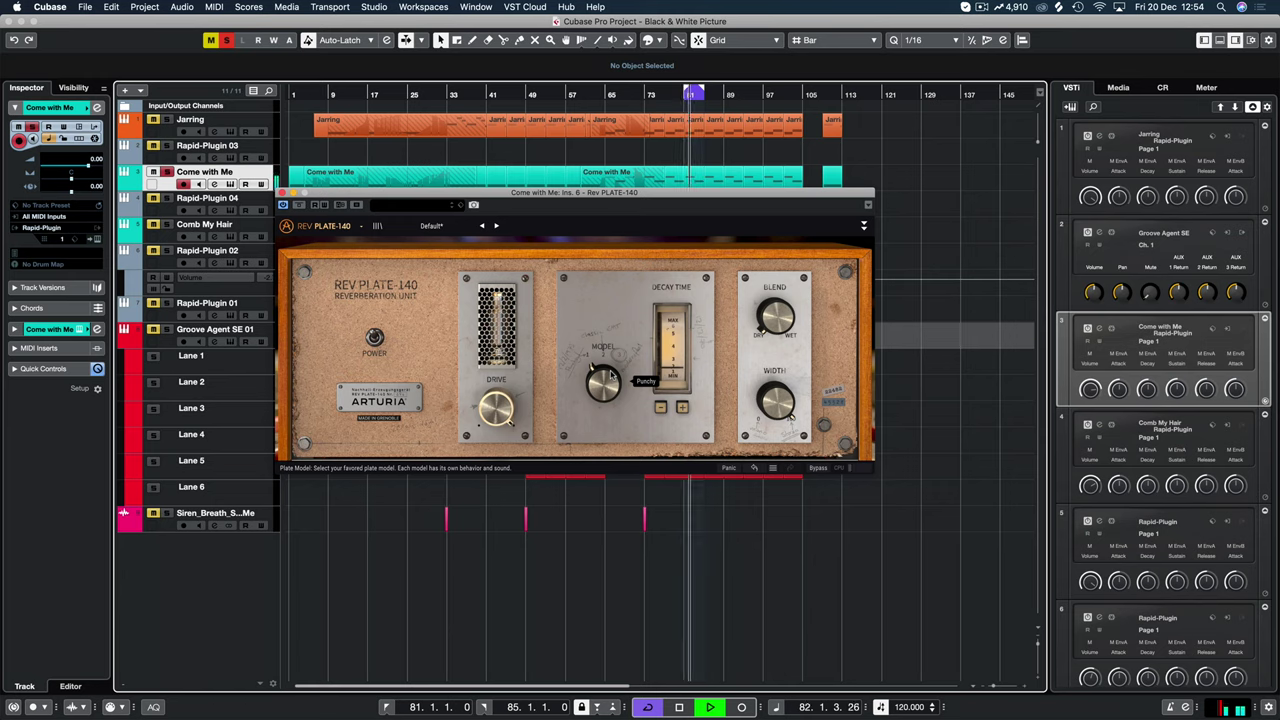
Audition a longer reverb Decay Time by raising it three increments and lowering it again by three.
left_click(684, 408)
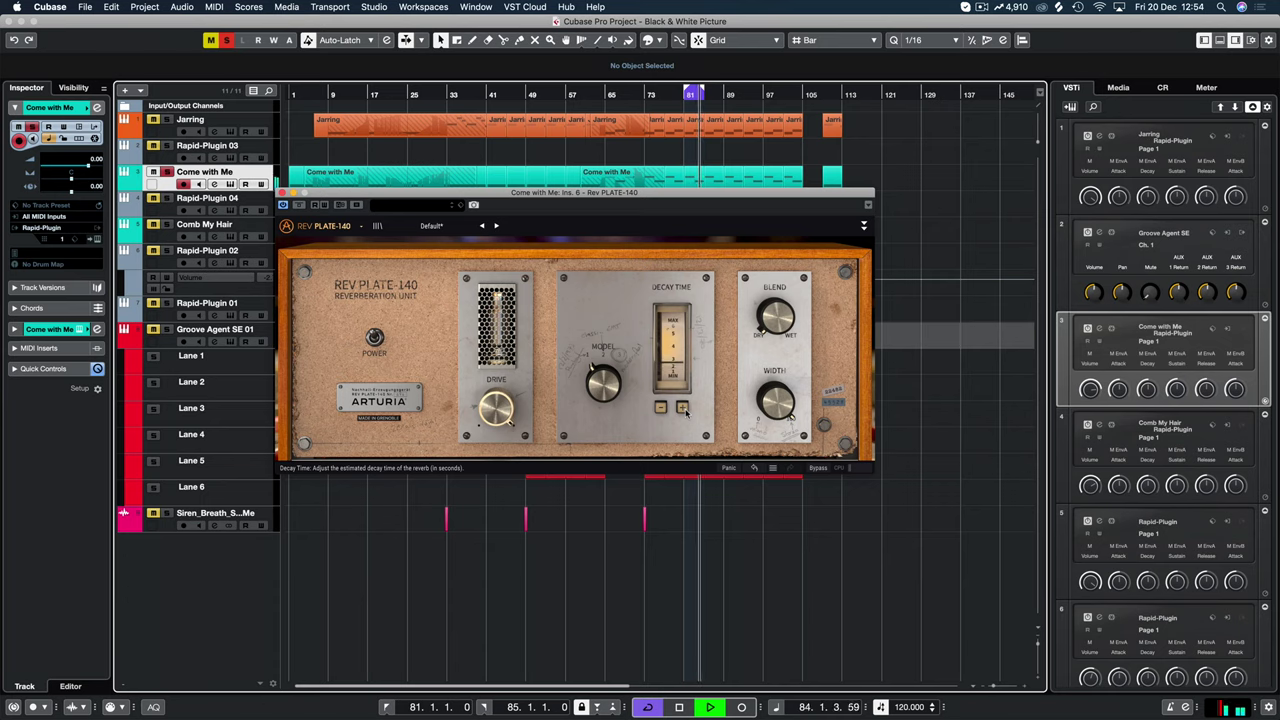
left_click(684, 408)
left_click(684, 408)
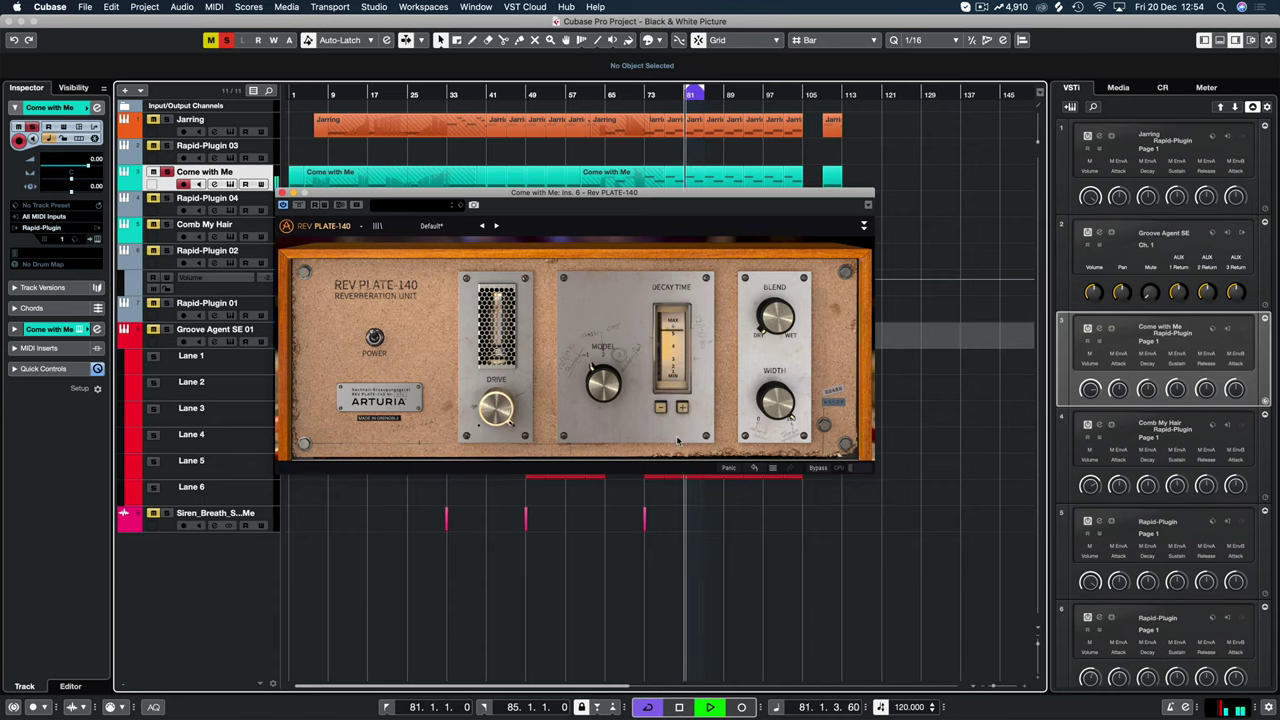
left_click(661, 408)
left_click(661, 408)
left_click(664, 409)
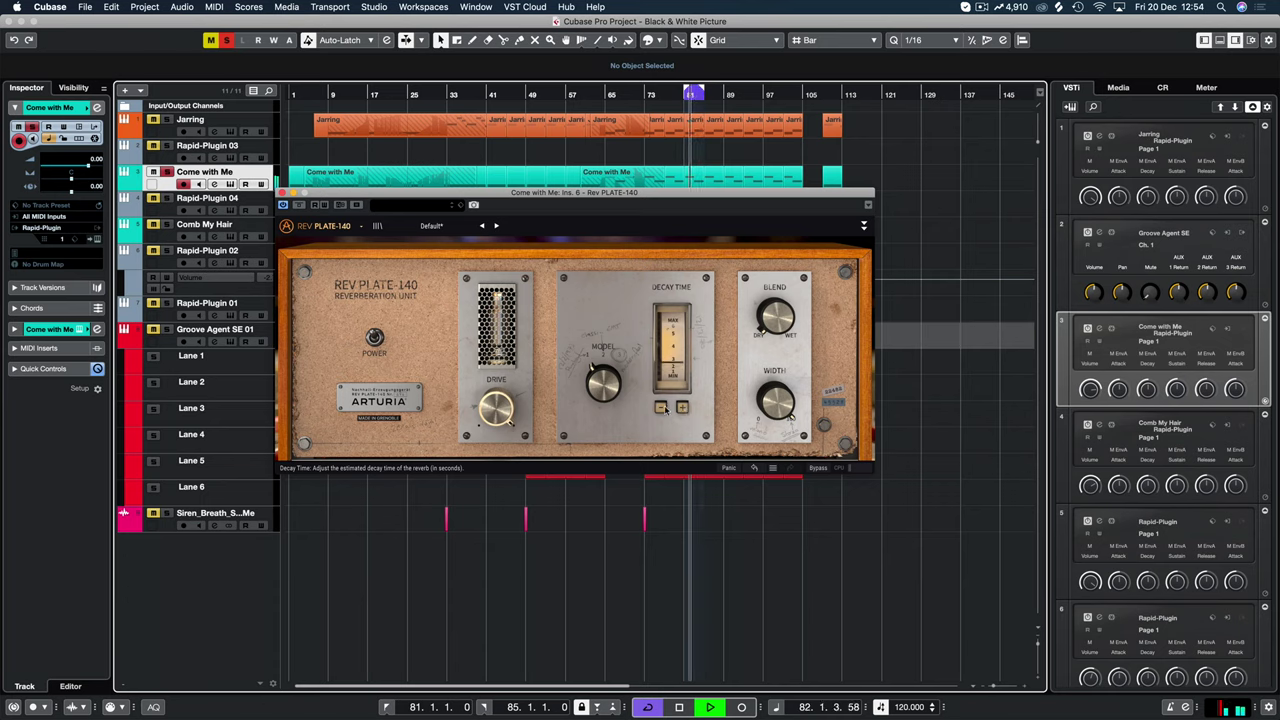
Reveal the reverb's advanced controls, reduce the stereo Width and adjust the HP Filter cutoff.
mouse_move(773, 316)
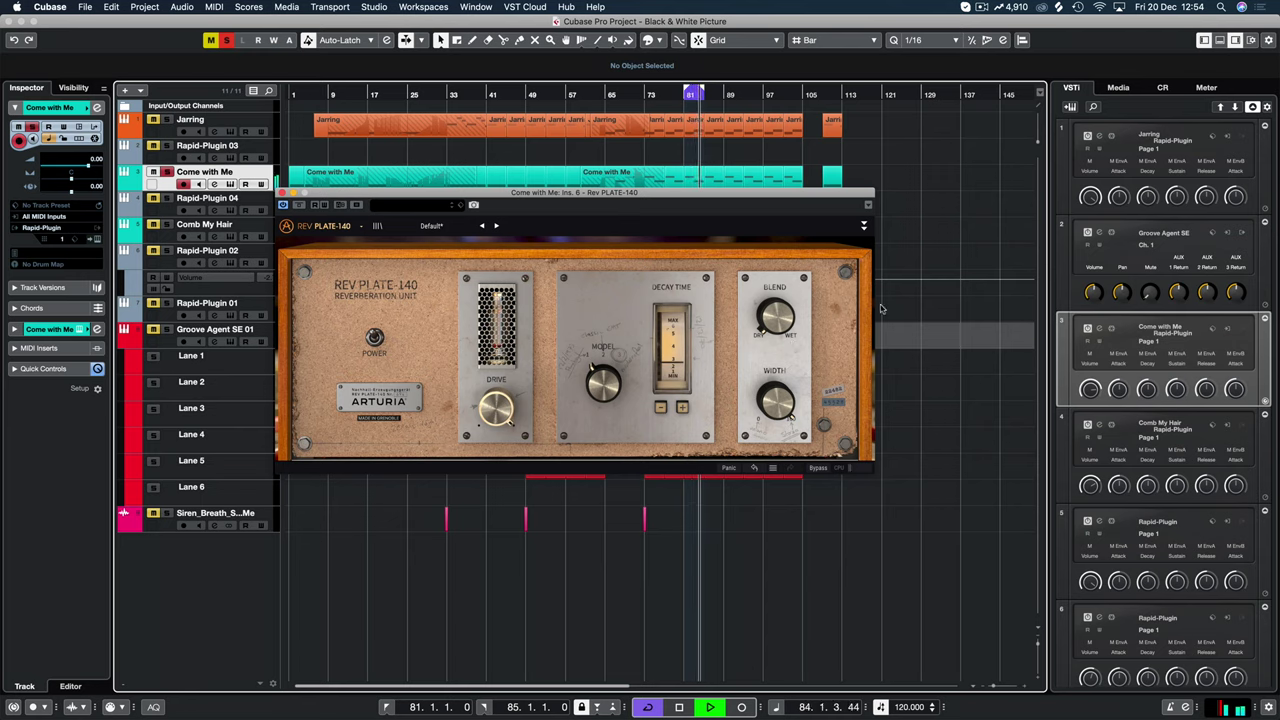
mouse_move(785, 405)
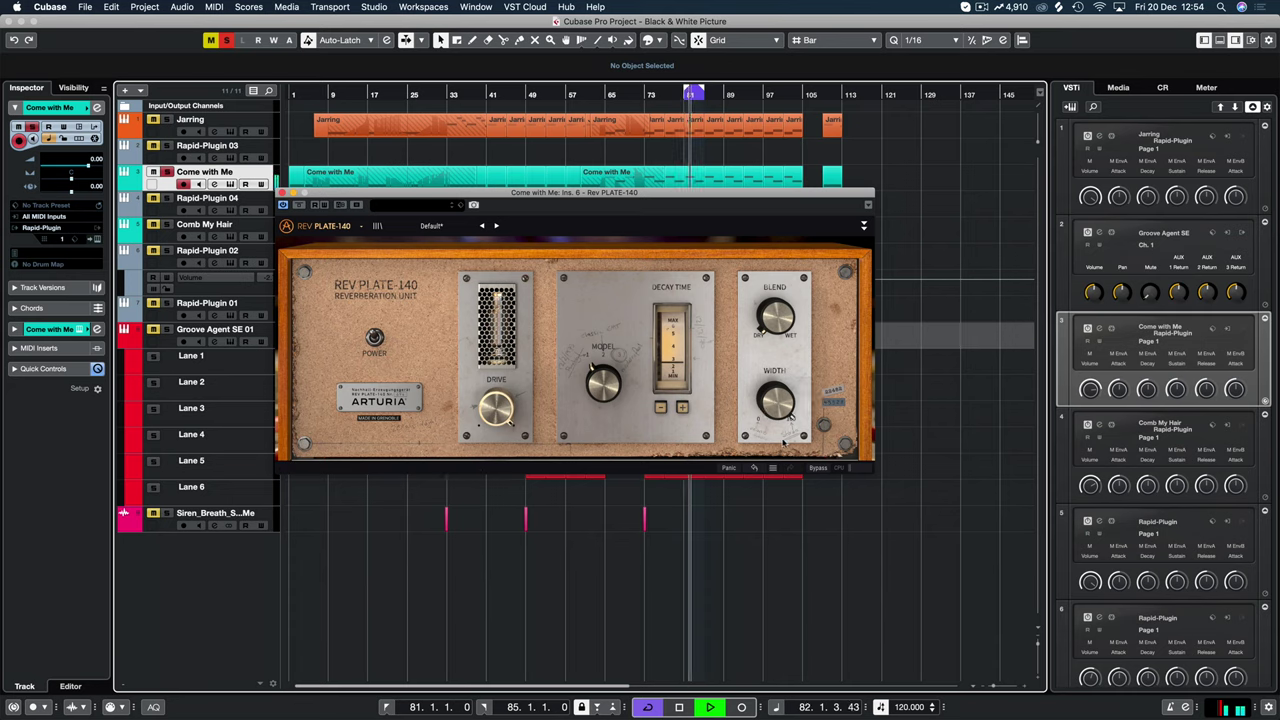
left_click(865, 227)
mouse_move(362, 504)
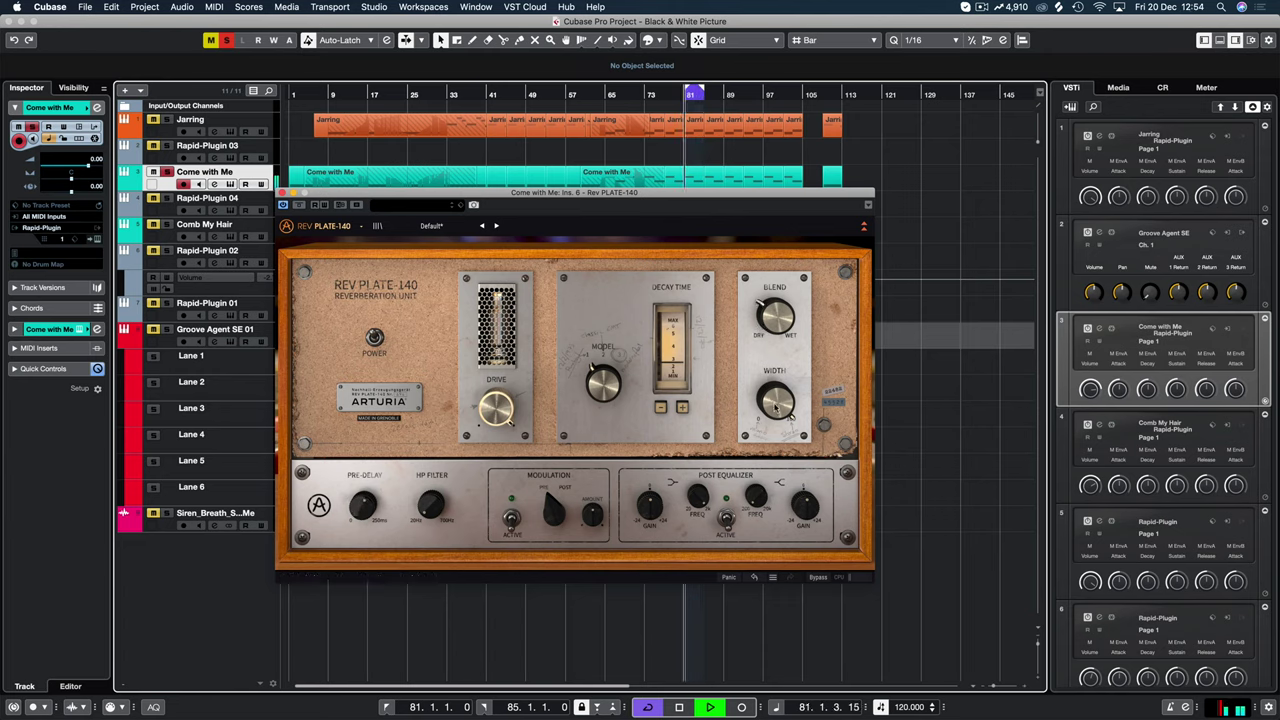
mouse_move(790, 392)
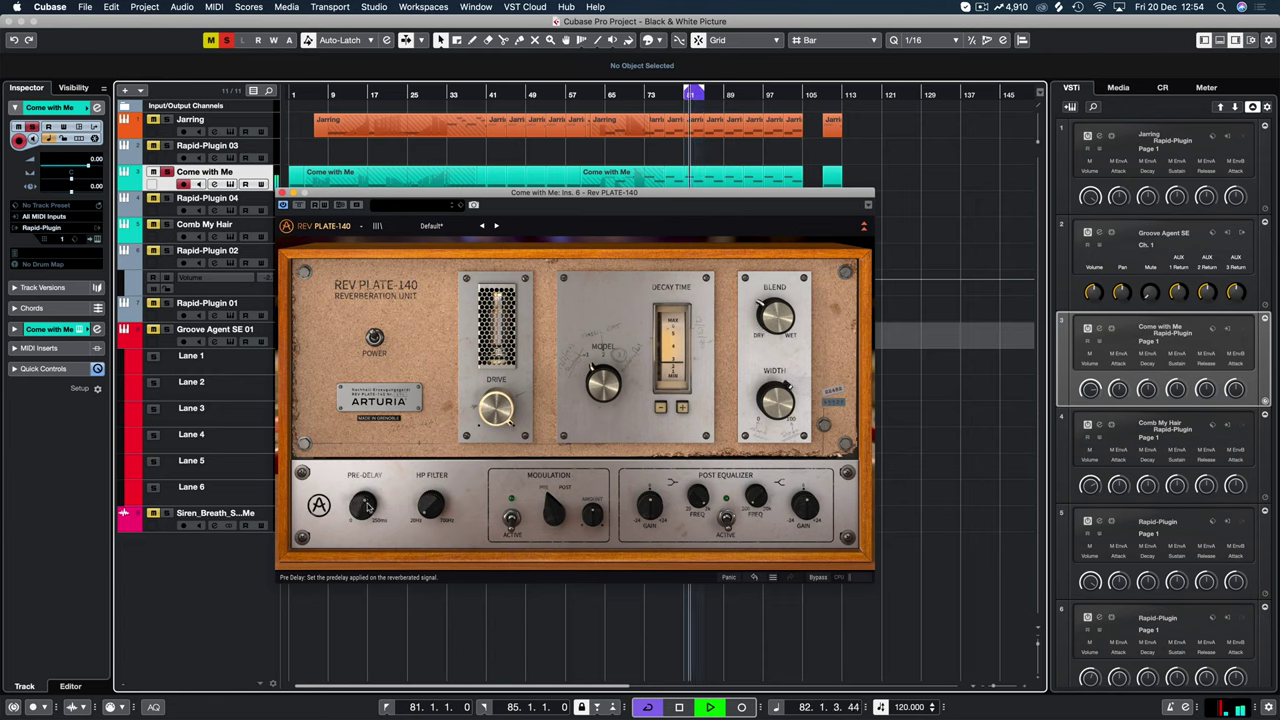
mouse_move(434, 517)
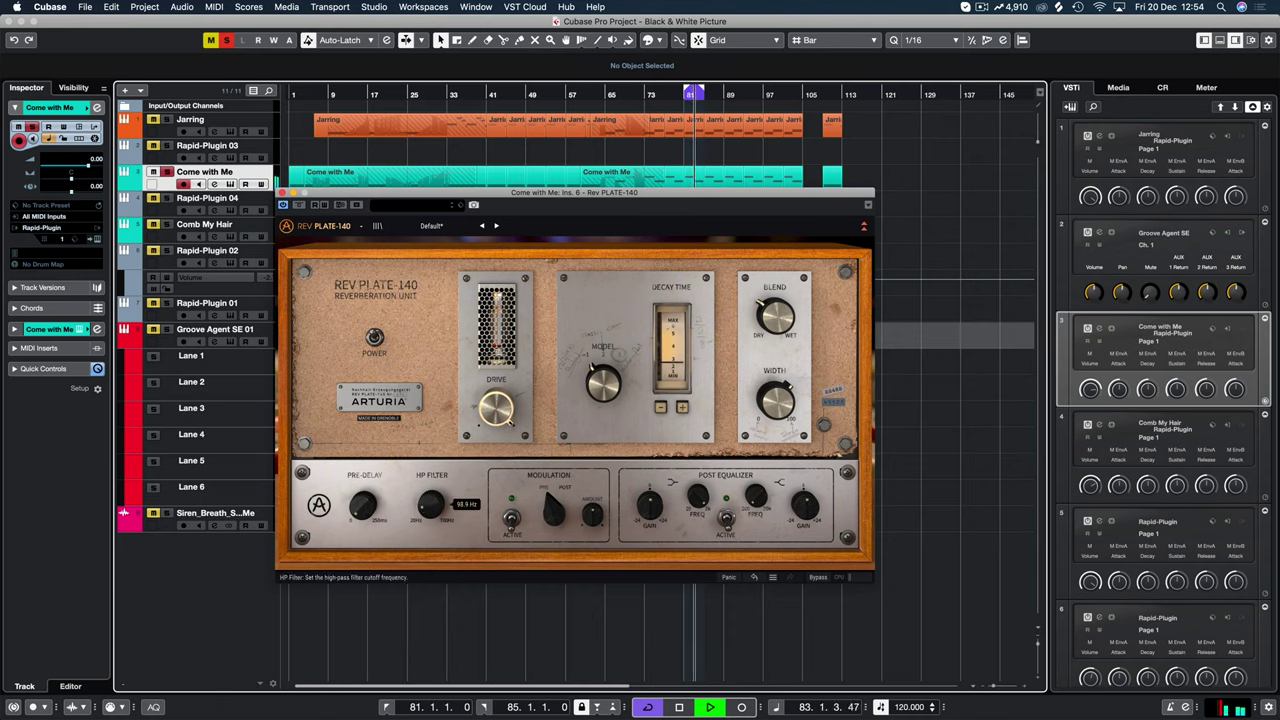
left_click_drag(431, 505, 431, 490)
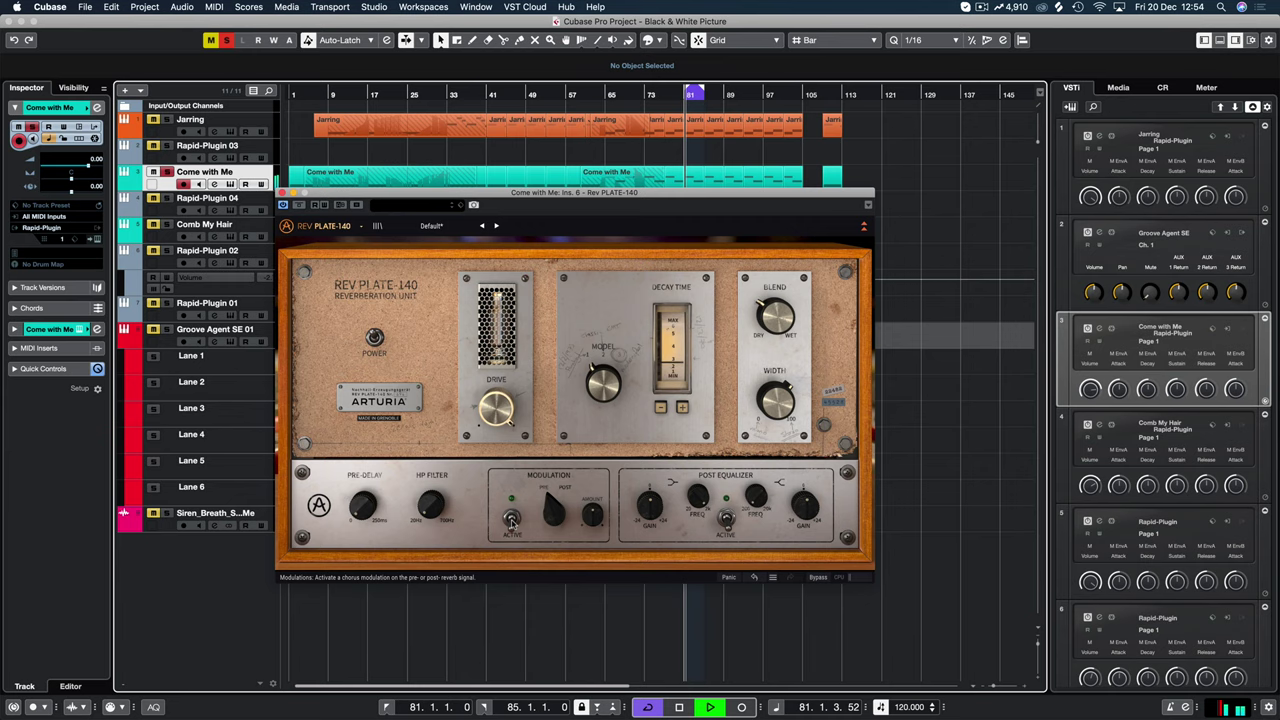
Audition the reverb's Modulation in Post mode and its Post Equalizer, switching each one on and back off.
left_click(512, 519)
mouse_move(592, 514)
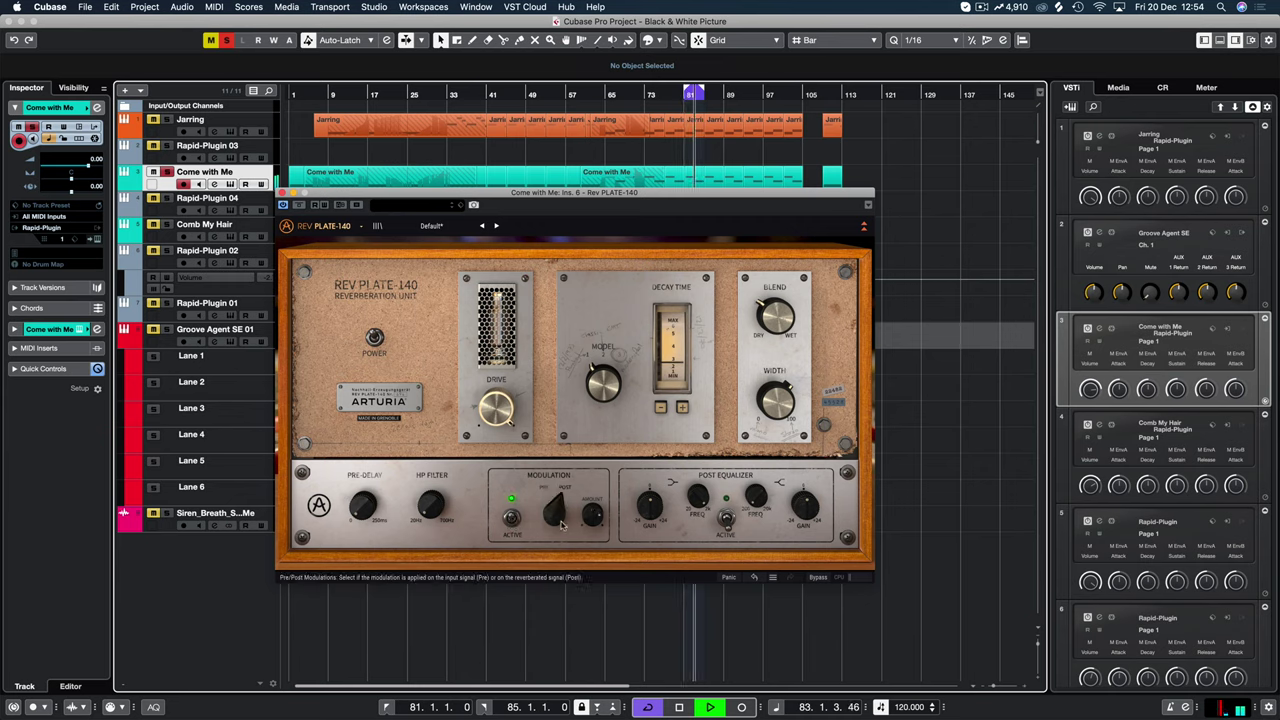
left_click(511, 518)
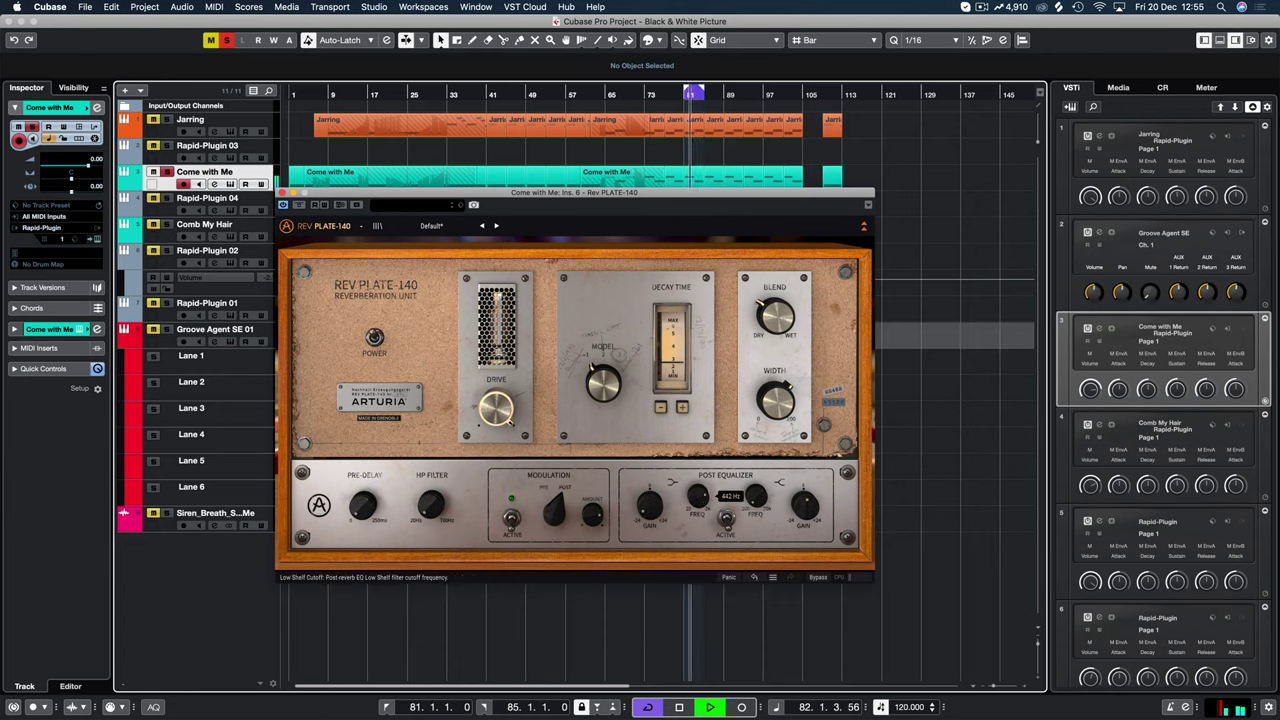
left_click(727, 517)
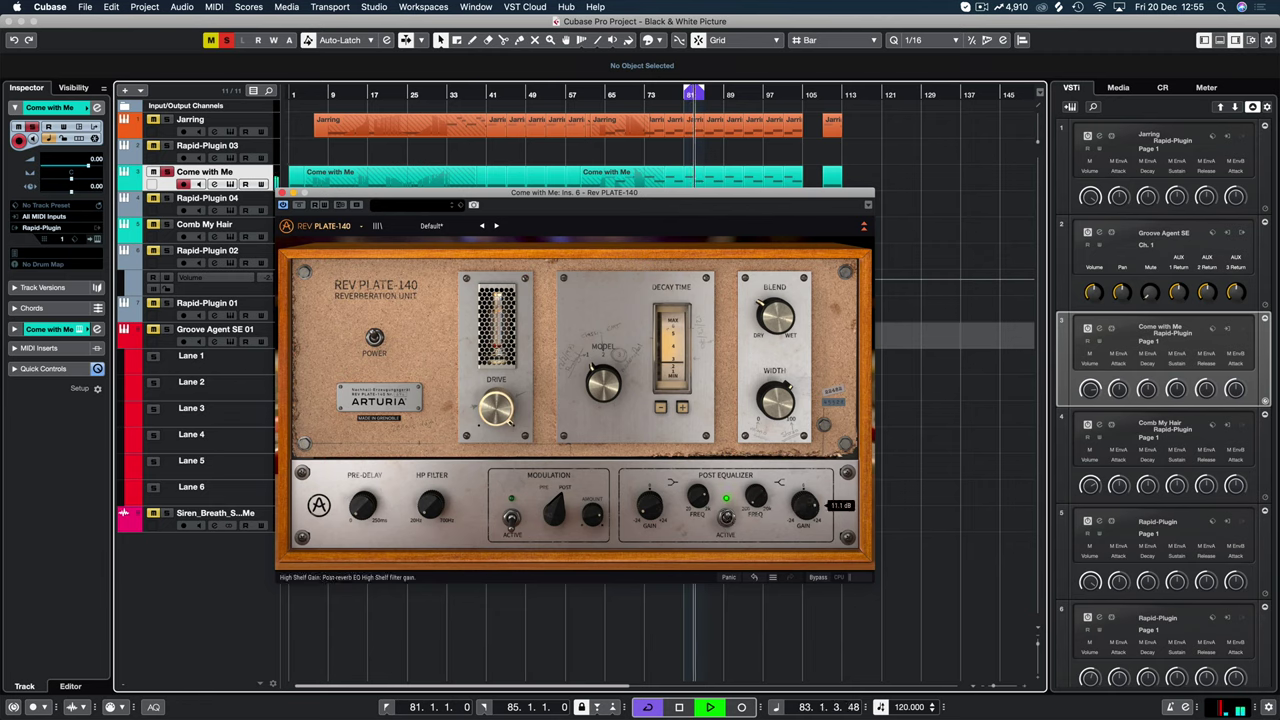
mouse_move(781, 488)
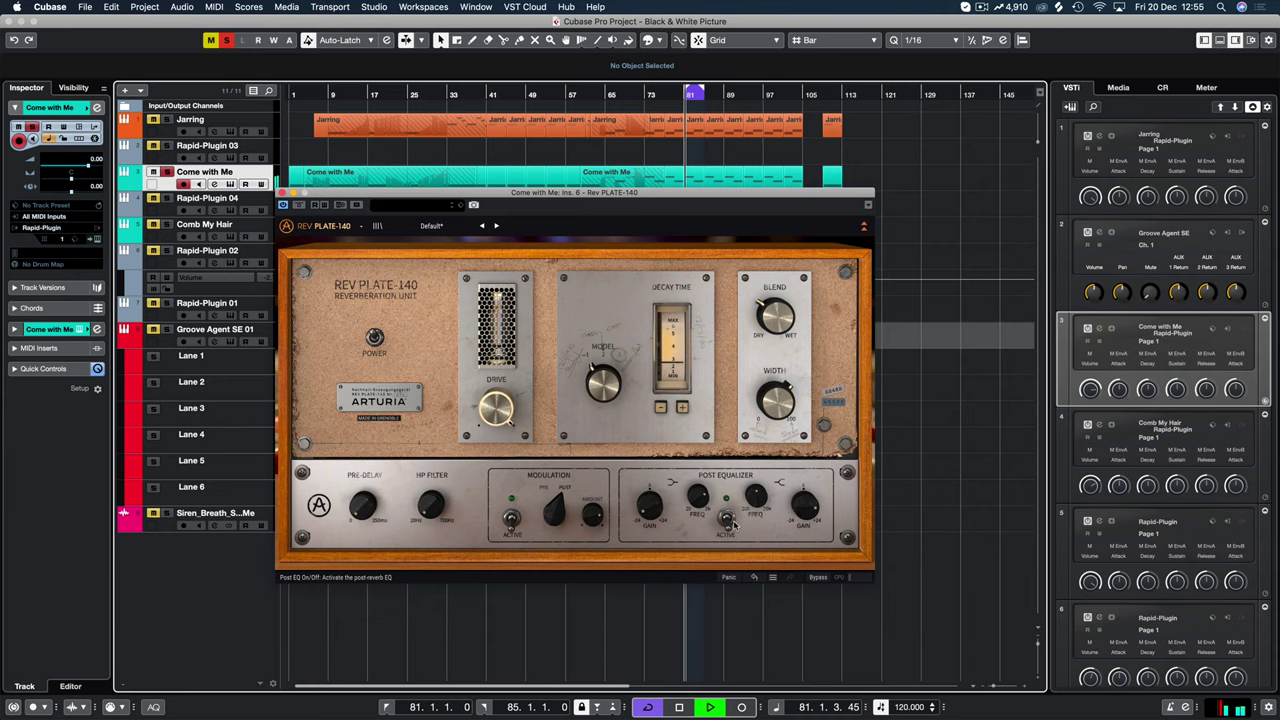
Hide the reverb's advanced controls and compare the sound by powering the unit off and back on.
left_click(864, 226)
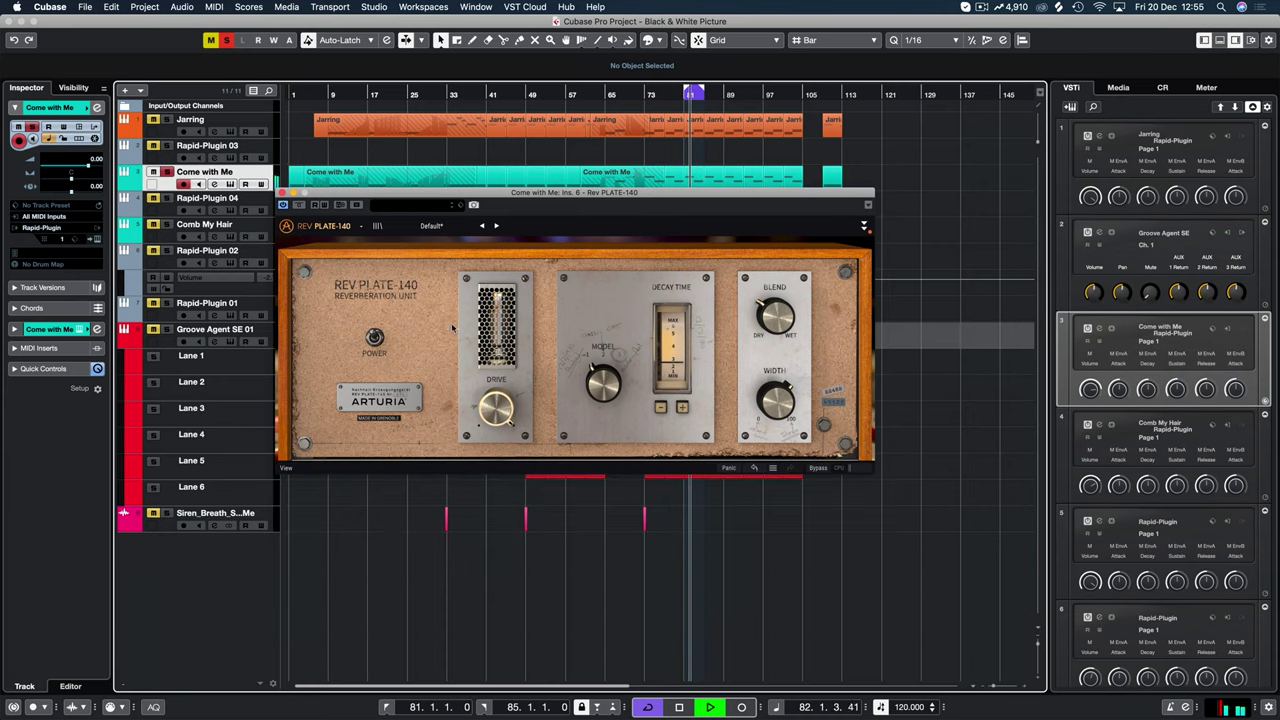
left_click(374, 338)
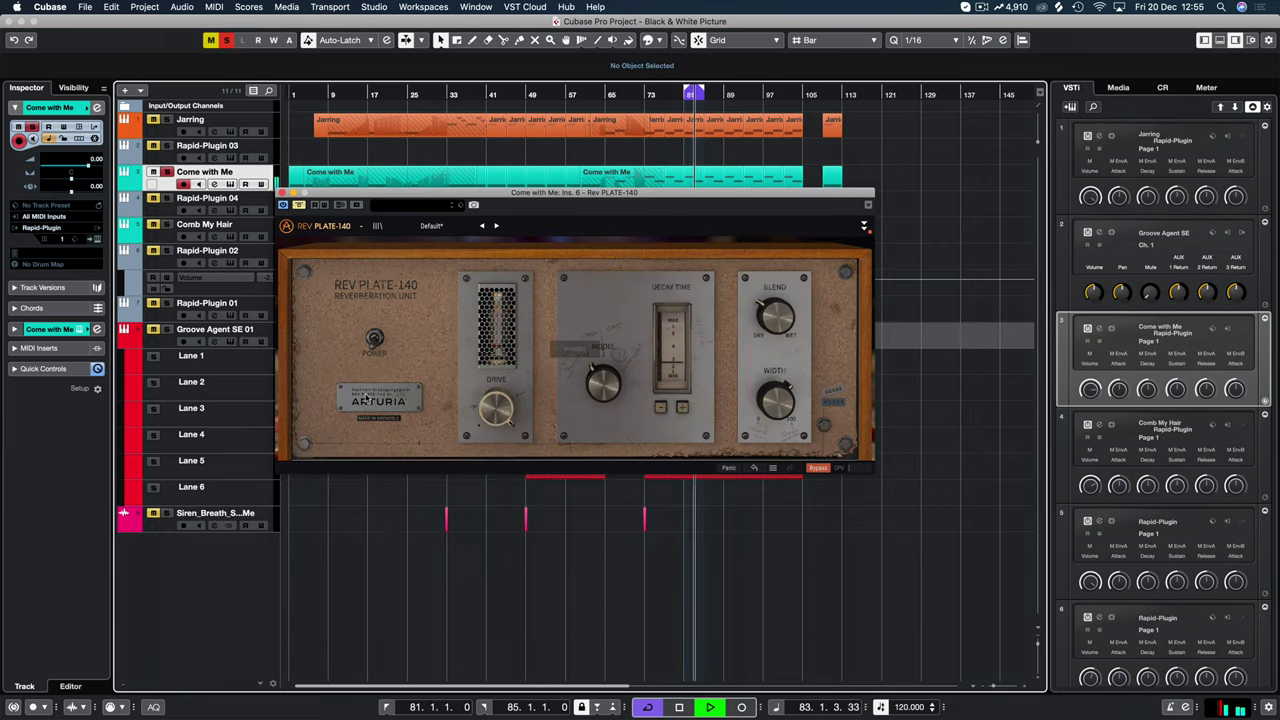
left_click(374, 338)
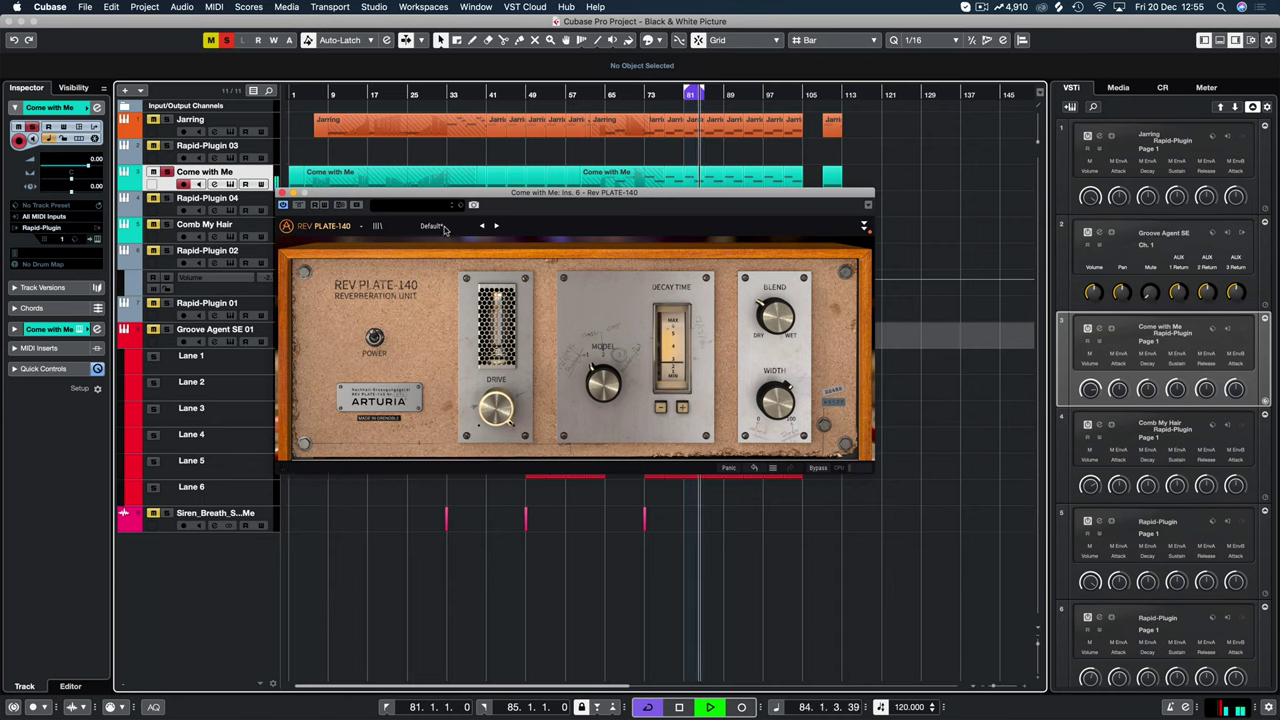
Stop playback at the loop start and inspect the first layer of the track's Rapid instrument.
key("space")
key("KP_0")
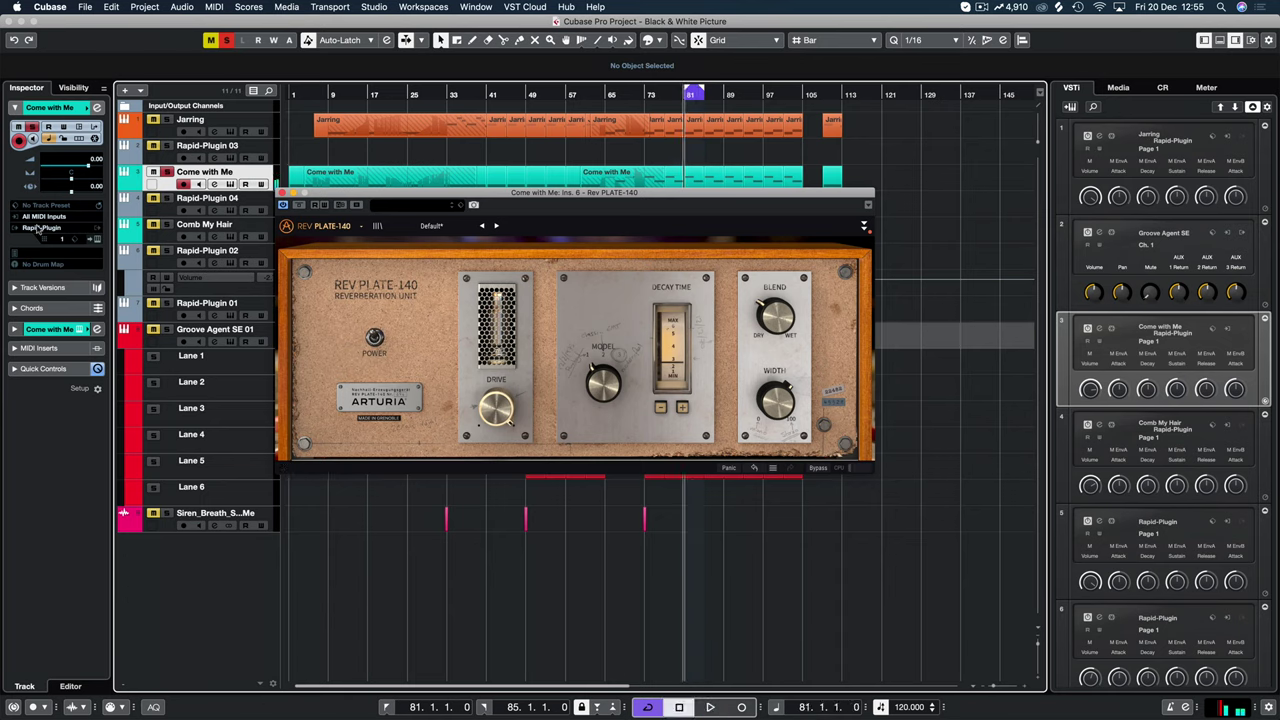
left_click(93, 240)
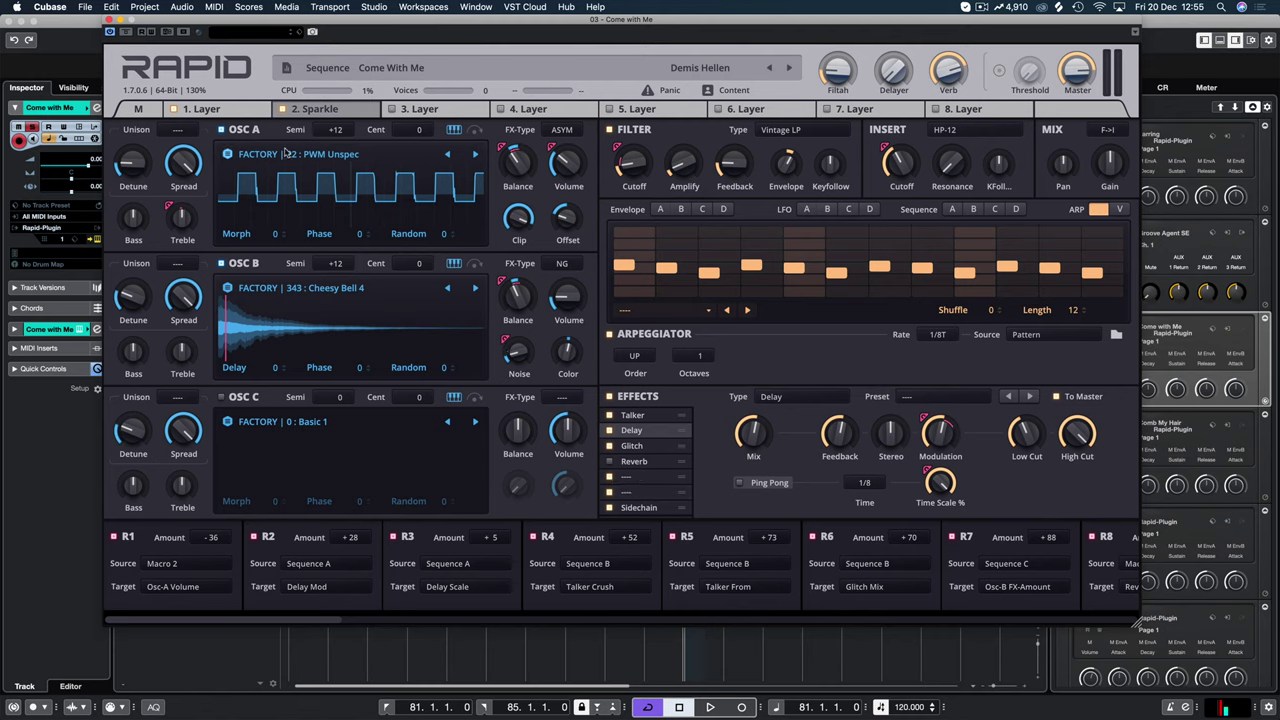
left_click(231, 111)
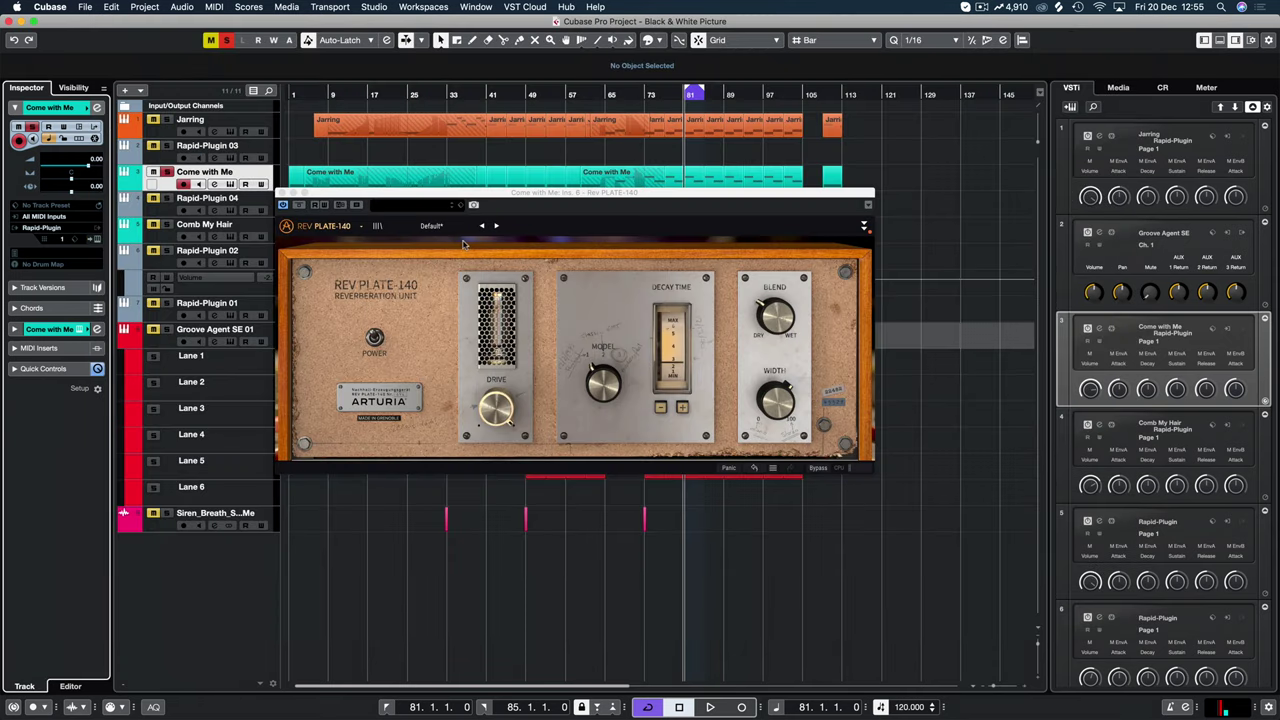
Load the EMT preset in the plate reverb and start playback of the loop.
left_click(433, 228)
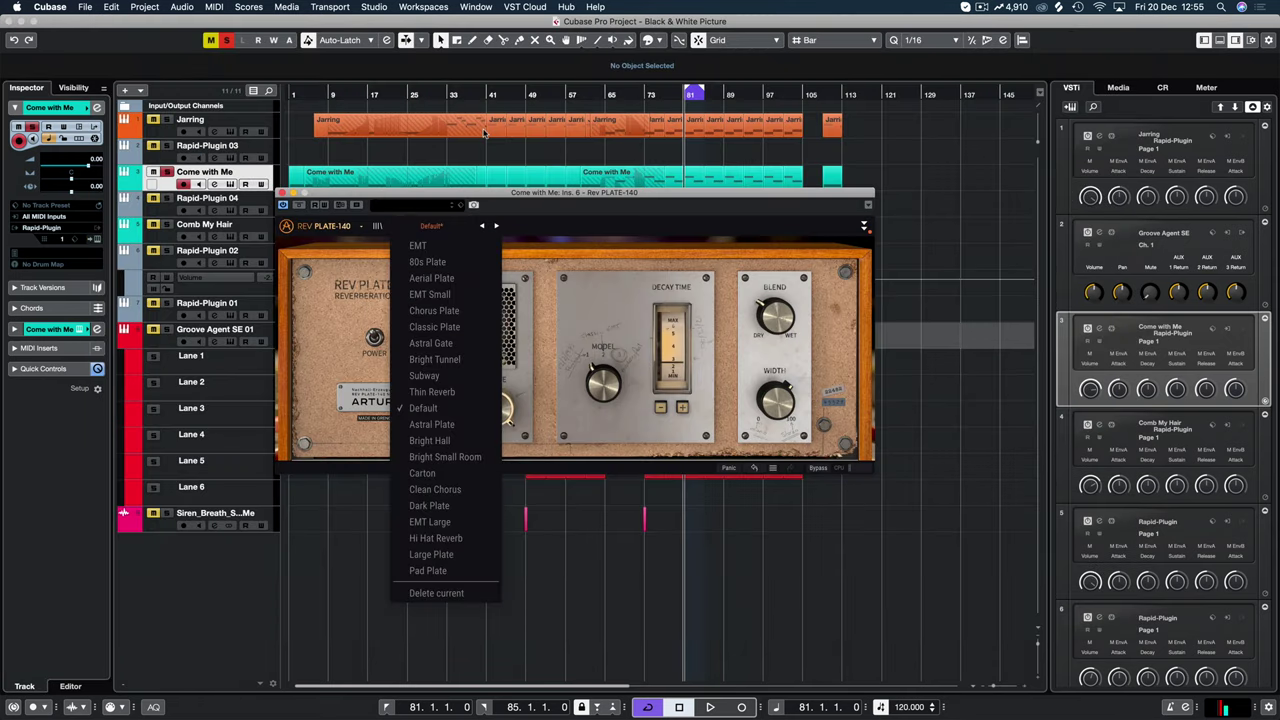
left_click(464, 247)
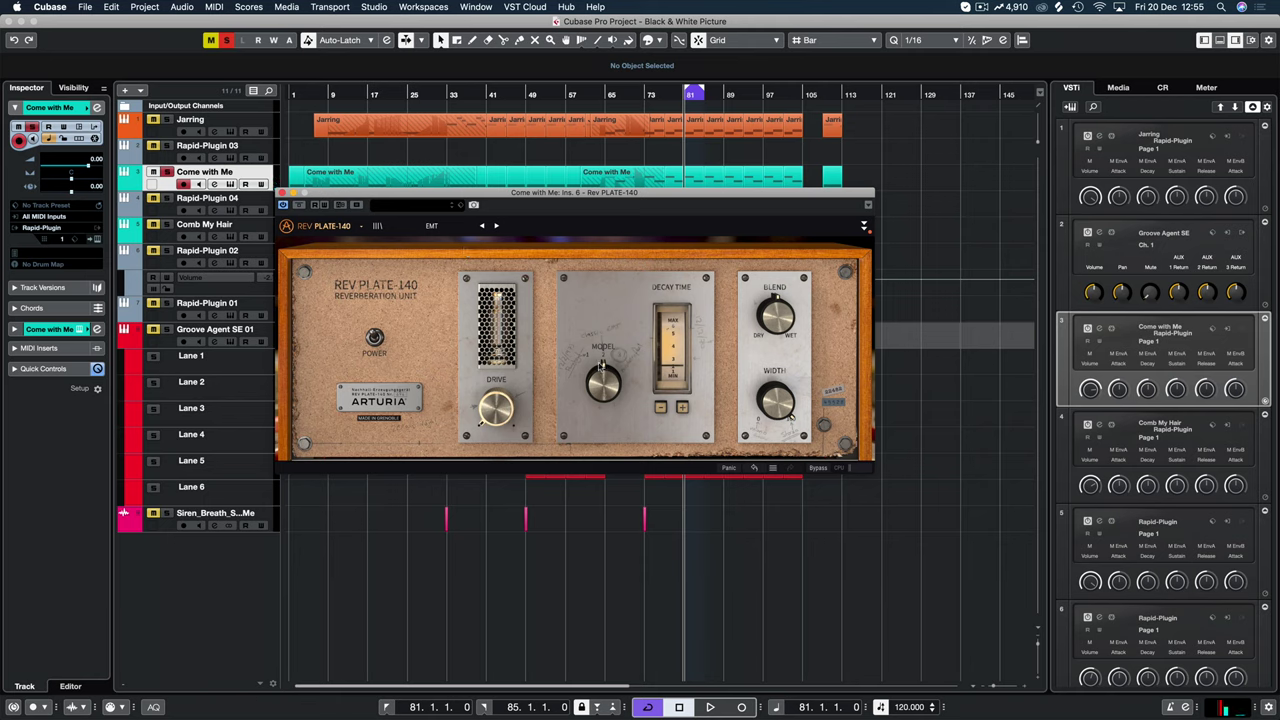
key("space")
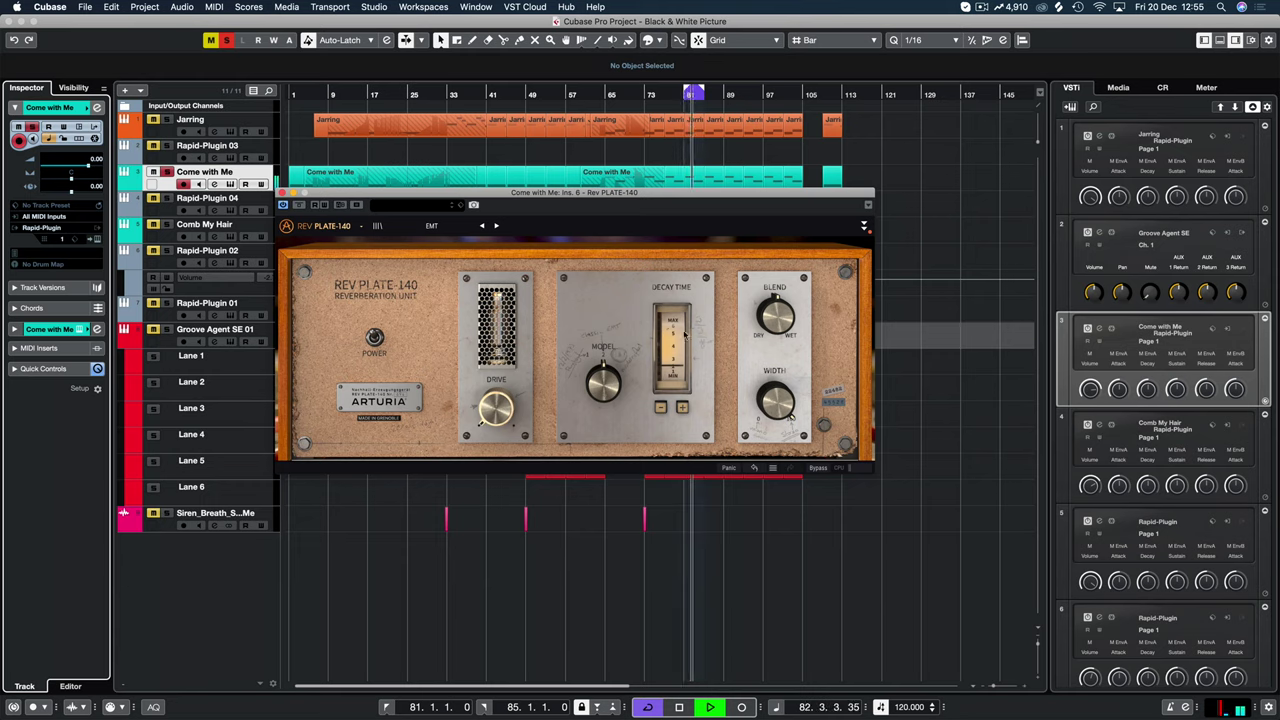
Show the reverb's advanced controls, sweep Drive up to 6.00 dB and lower it to about -14.9 dB.
left_click(864, 226)
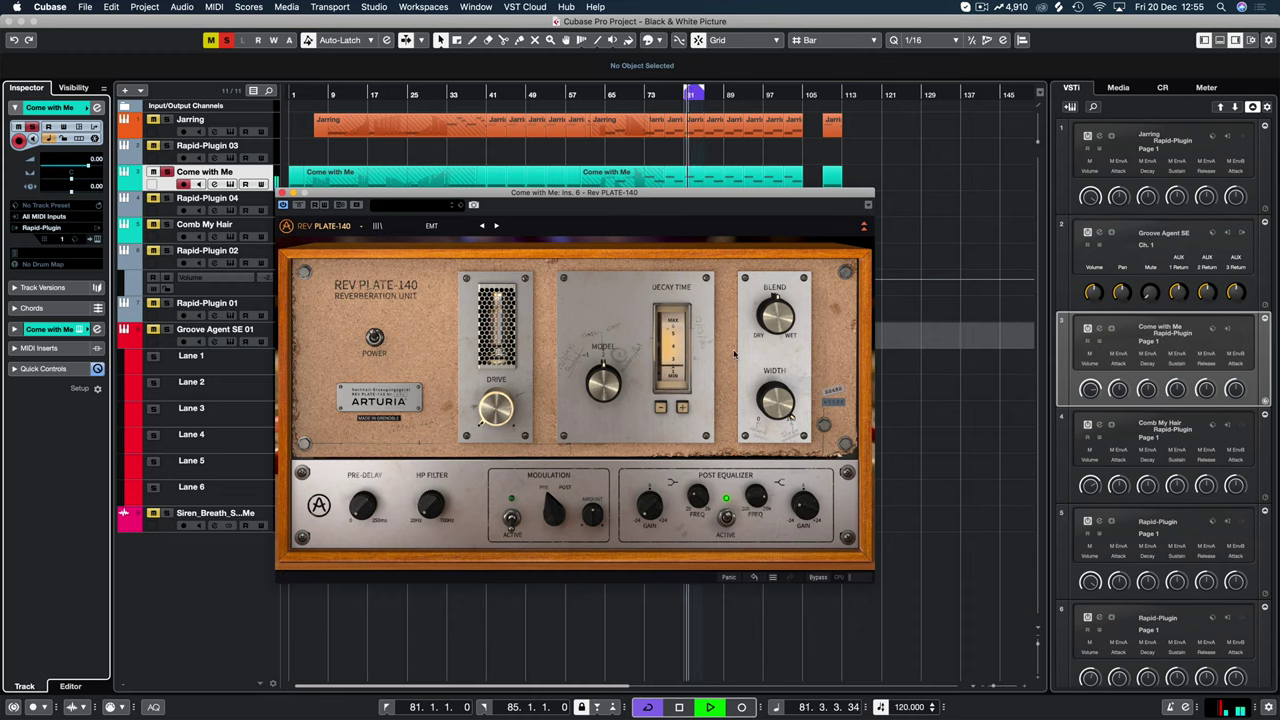
left_click_drag(494, 408, 494, 350)
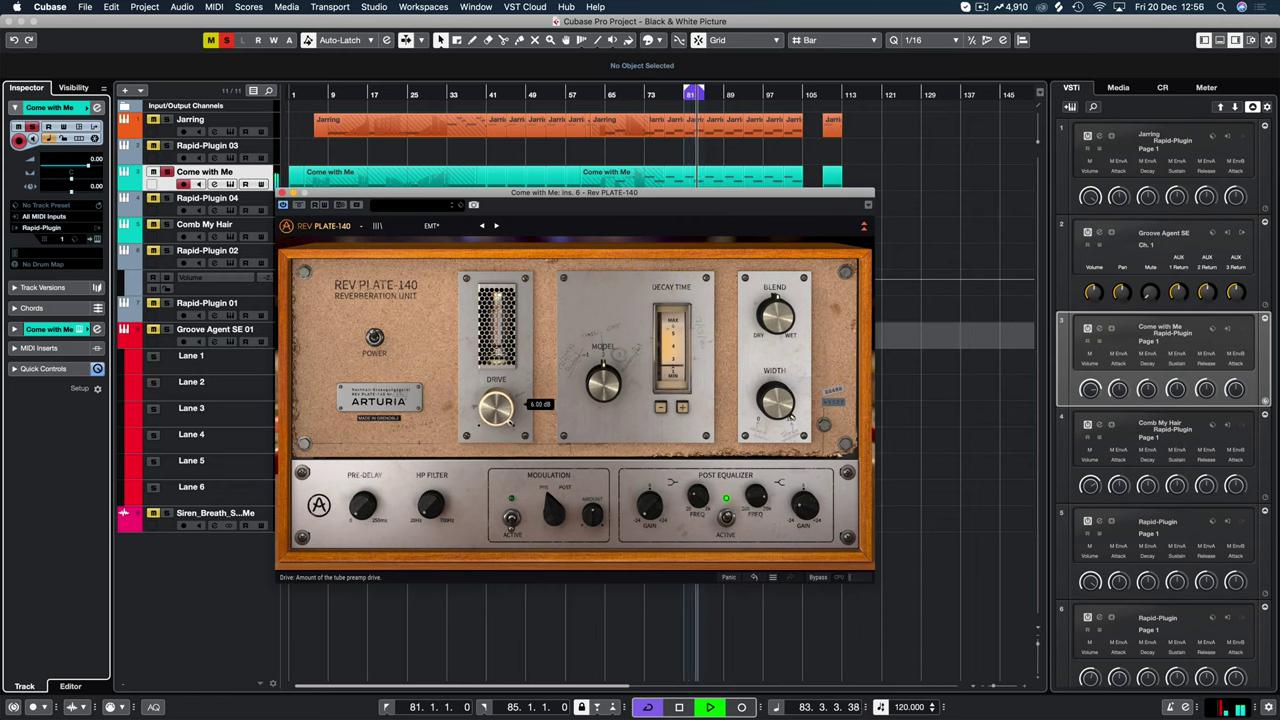
scroll(496, 408, "down", 8)
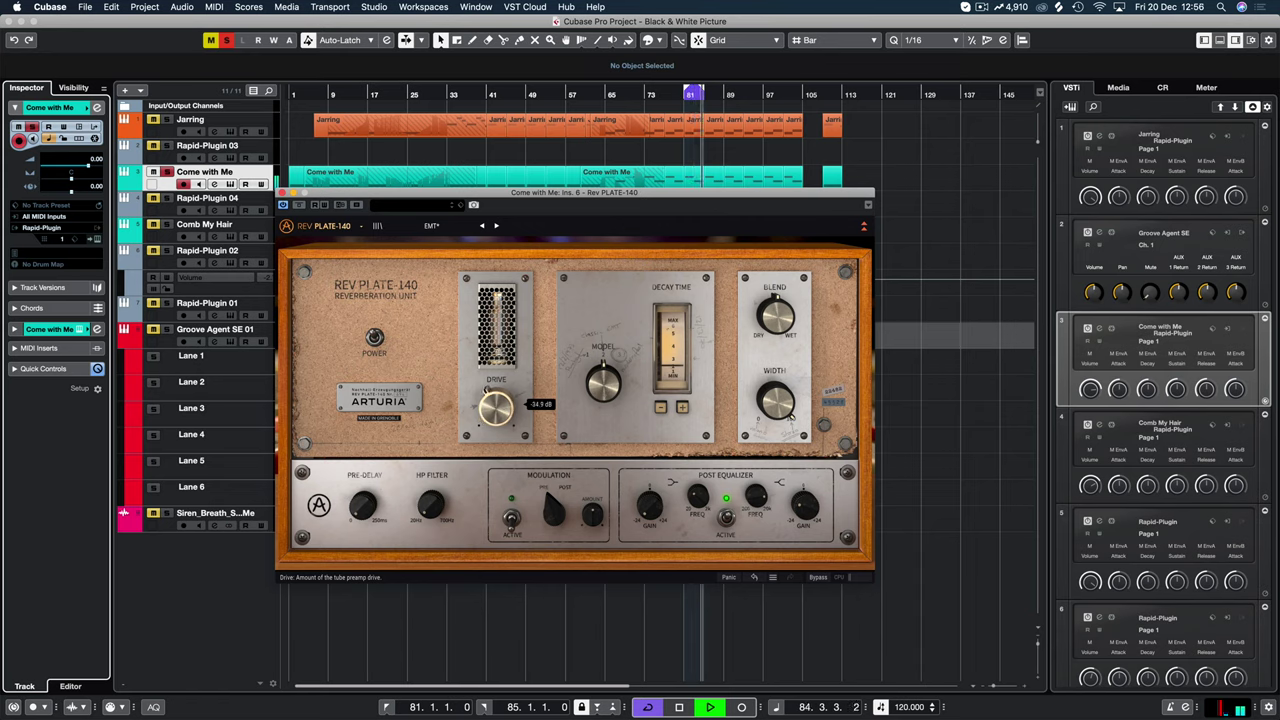
scroll(496, 408, "down", 3)
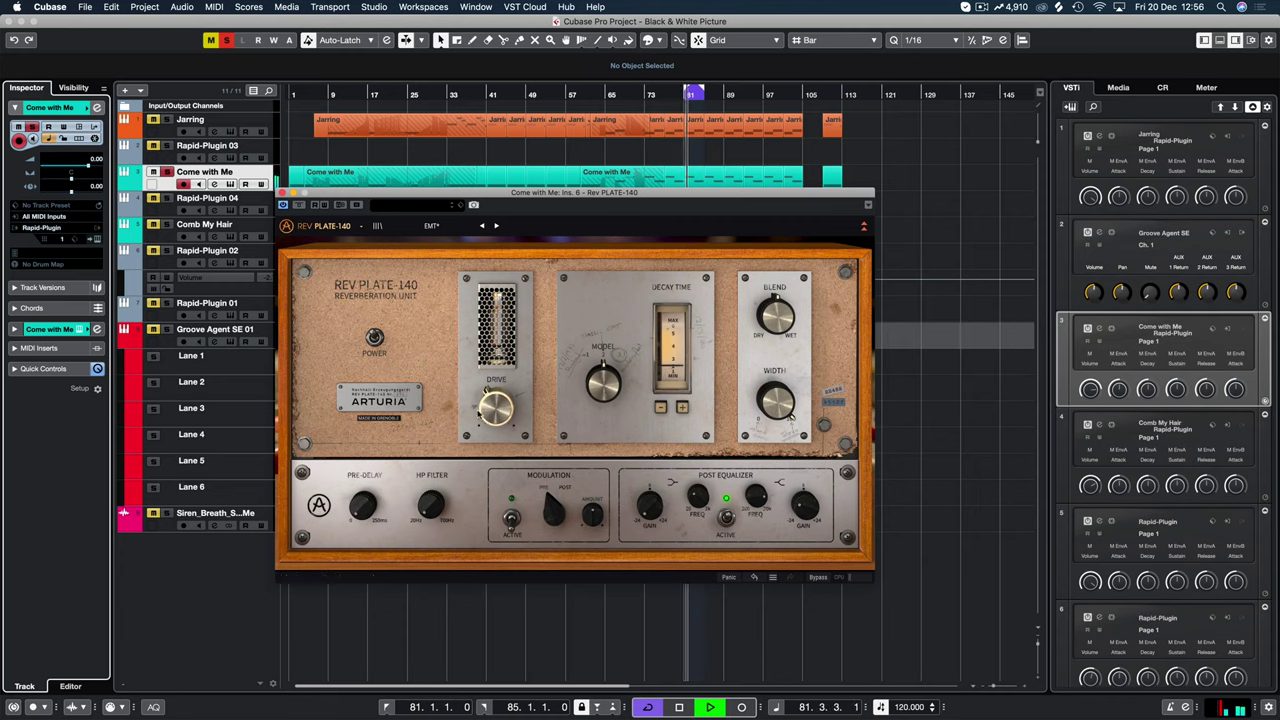
Lengthen the reverb's decay time by two steps and sweep Blend to 0.218 and down to 0.00.
left_click(683, 407)
left_click(683, 407)
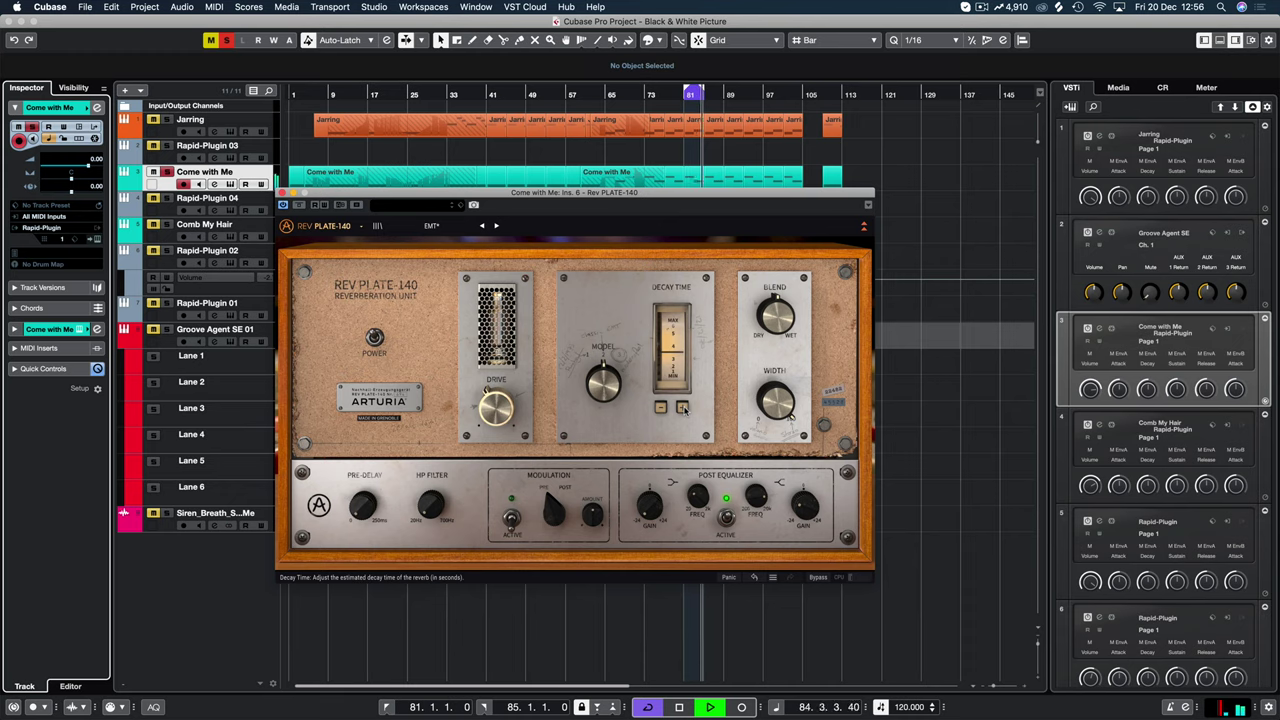
left_click_drag(775, 316, 775, 340)
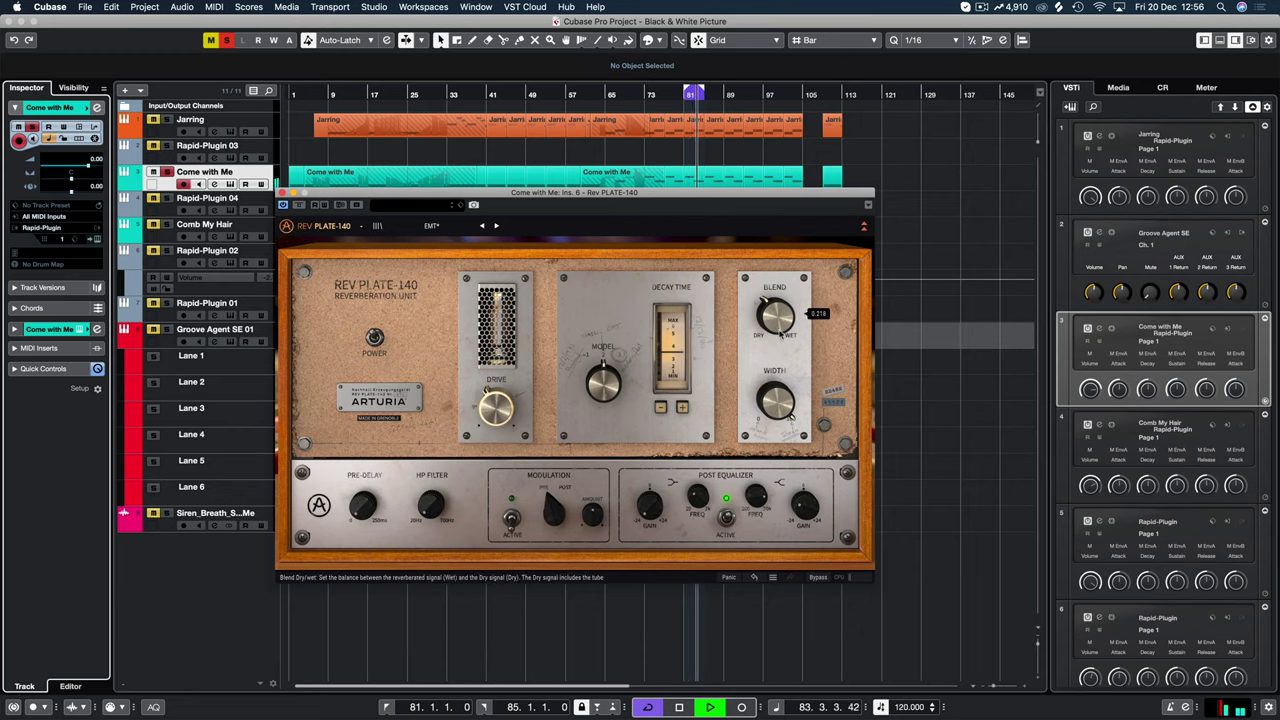
mouse_move(776, 320)
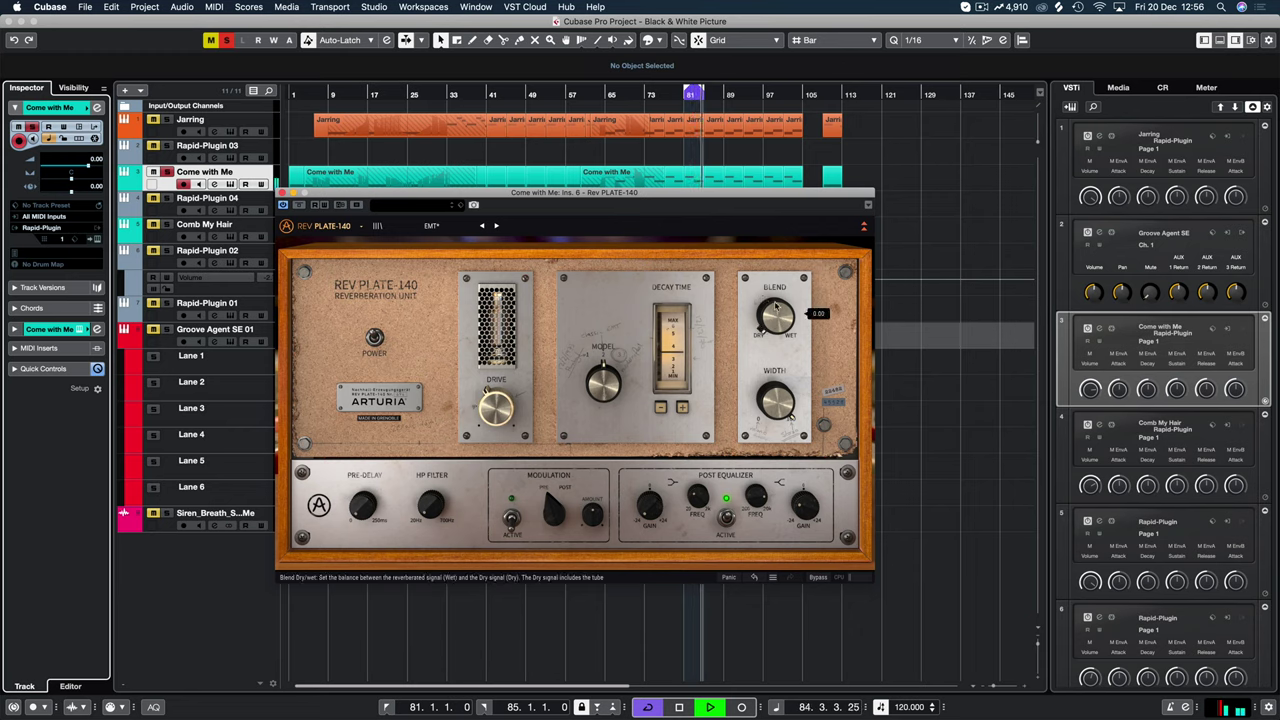
Sweep Drive between -60.0 dB and 6.00 dB, reset it, raise Blend again and stop playback.
mouse_move(500, 418)
left_click_drag(500, 420, 500, 330)
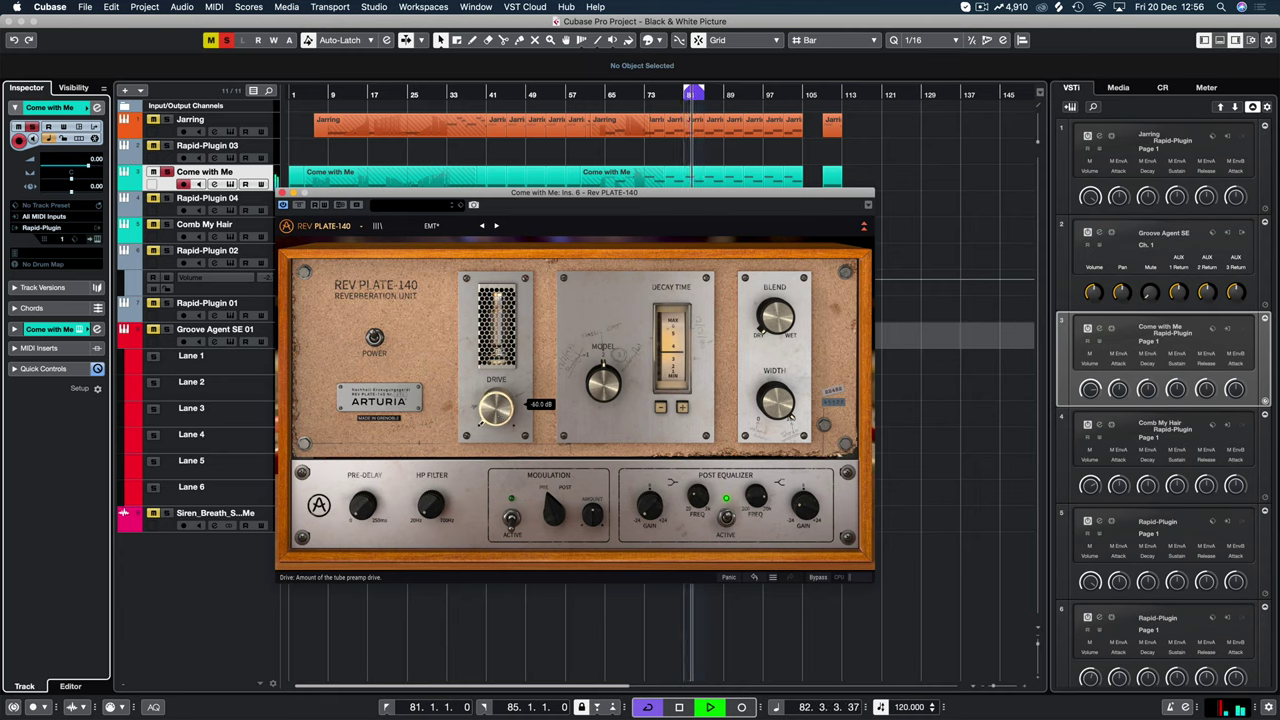
left_click_drag(496, 408, 496, 330)
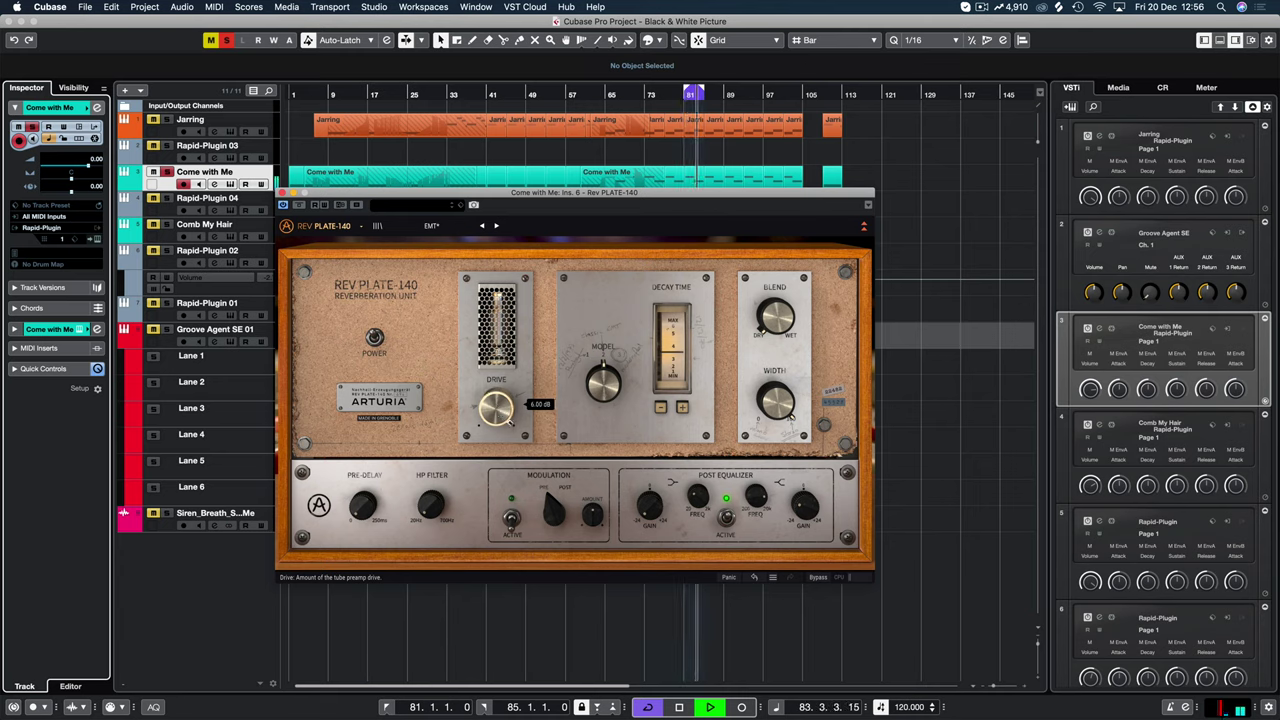
double_click(503, 418)
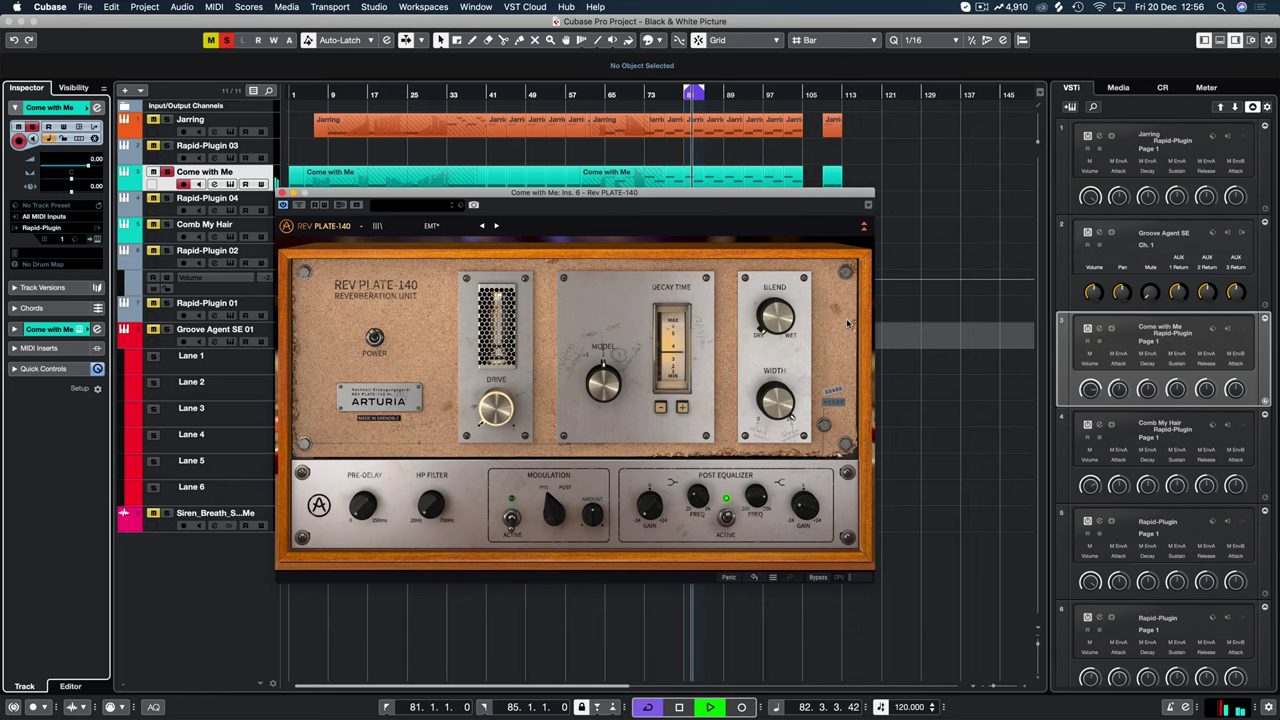
left_click_drag(790, 332, 790, 287)
key("space")
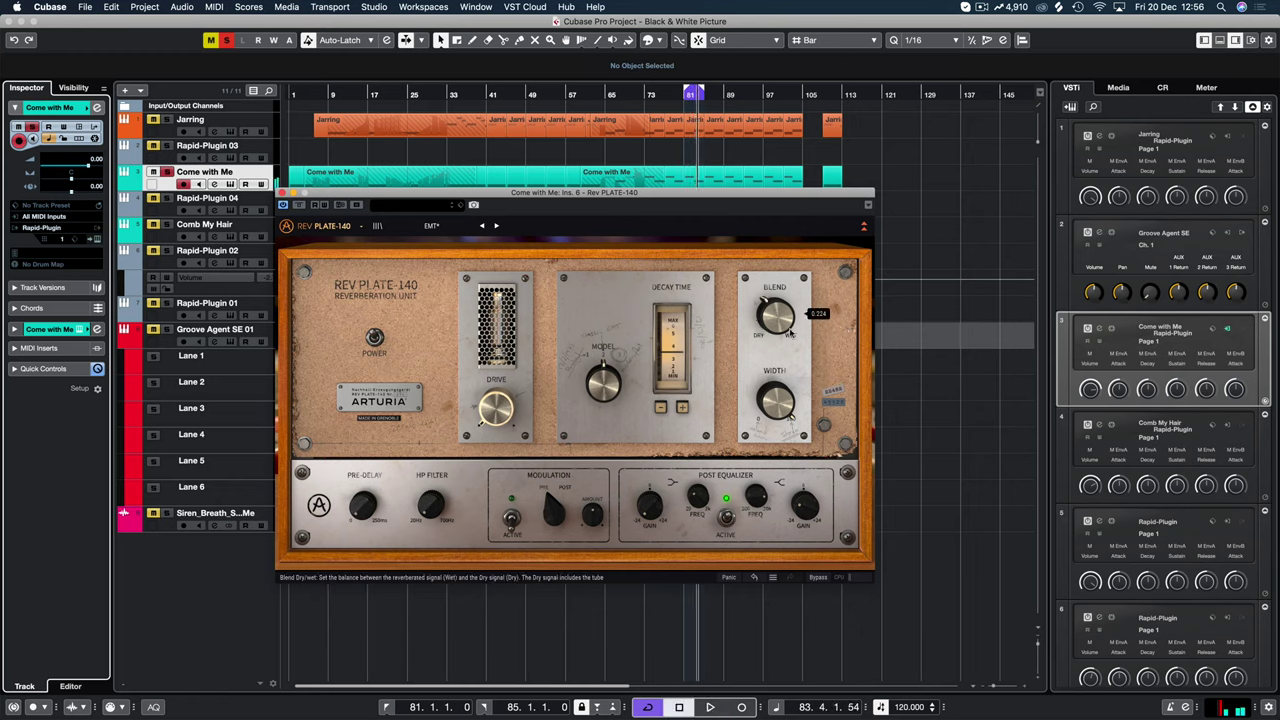
Audition the 80s Plate preset over the playing loop and switch to the Large Plate preset.
left_click(431, 226)
left_click(428, 262)
key("space")
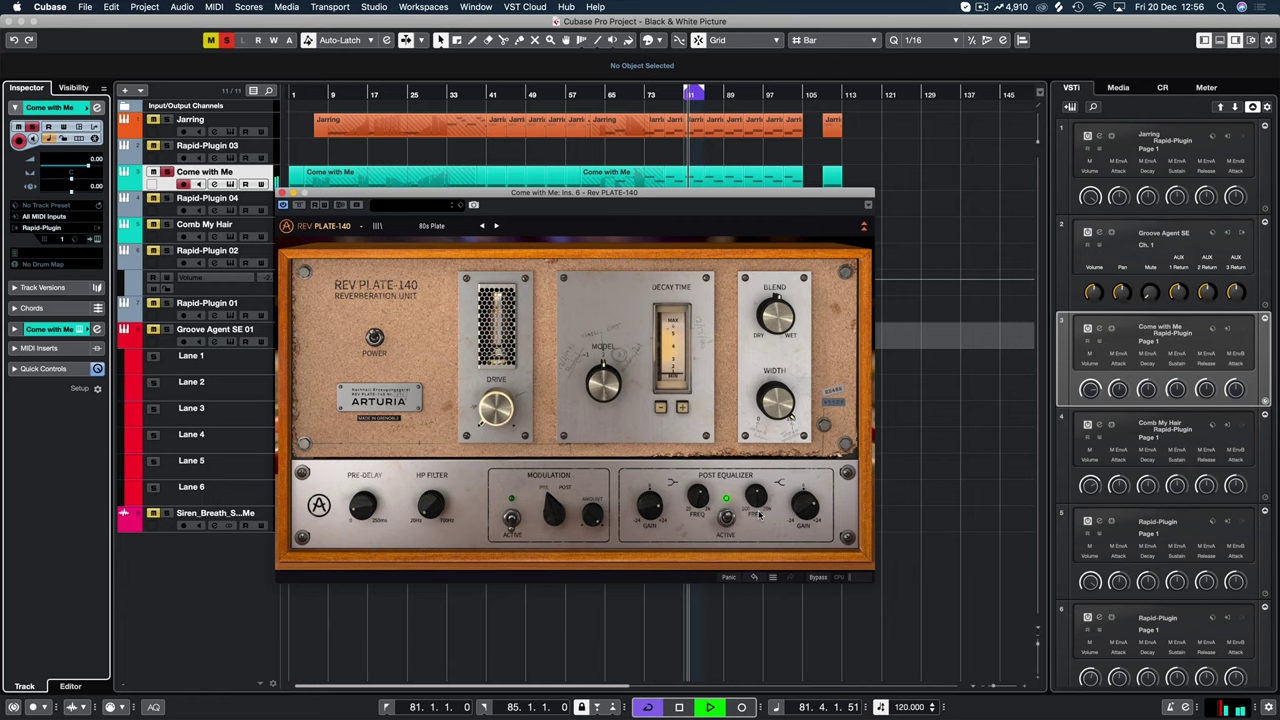
left_click(432, 226)
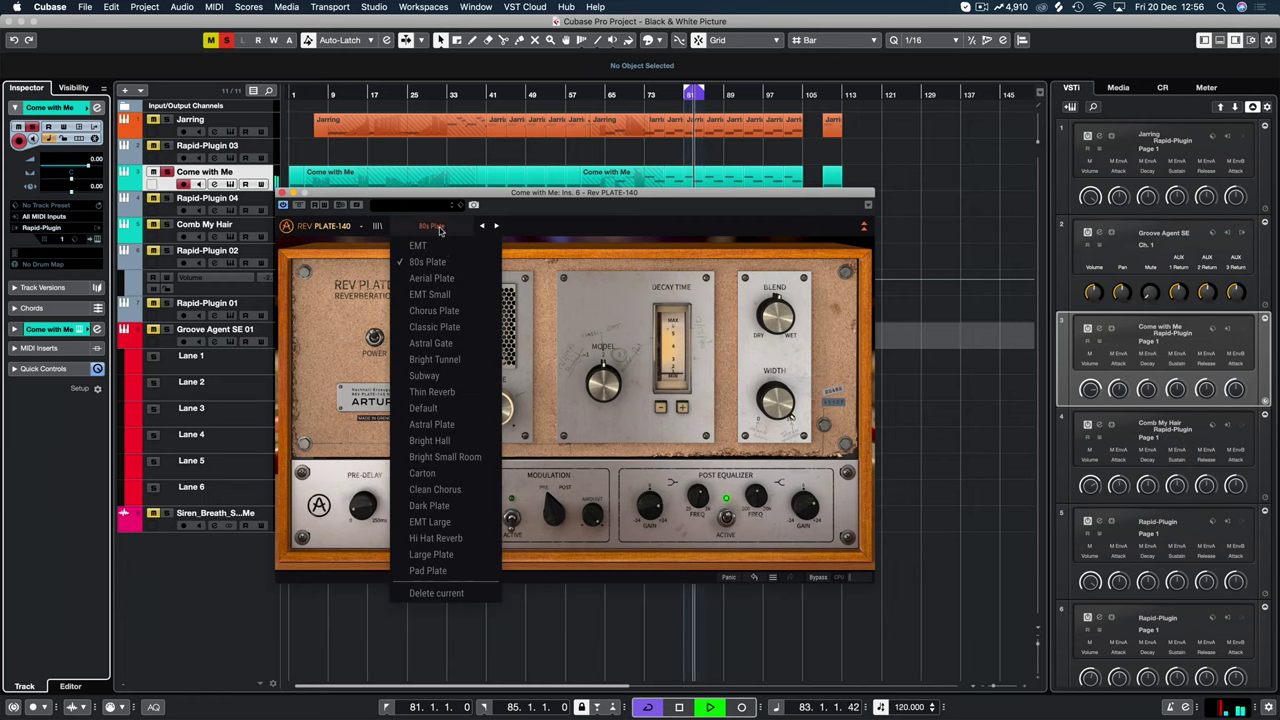
left_click(443, 555)
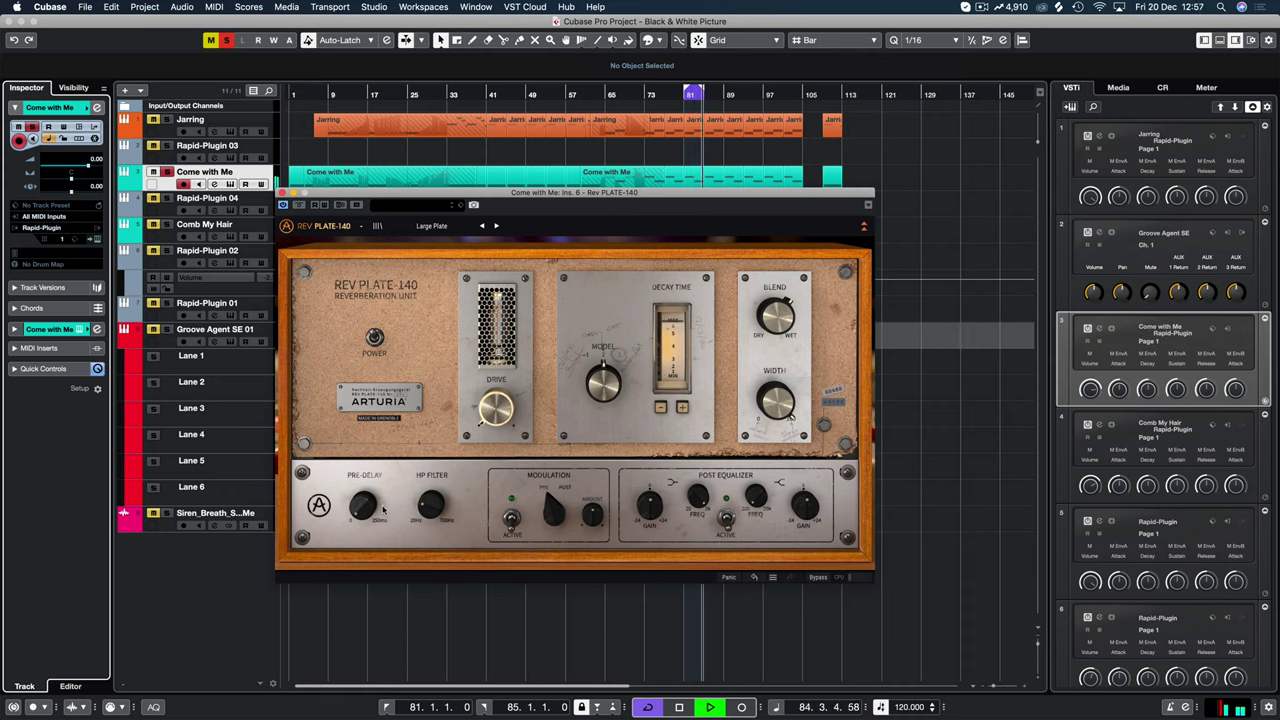
mouse_move(787, 316)
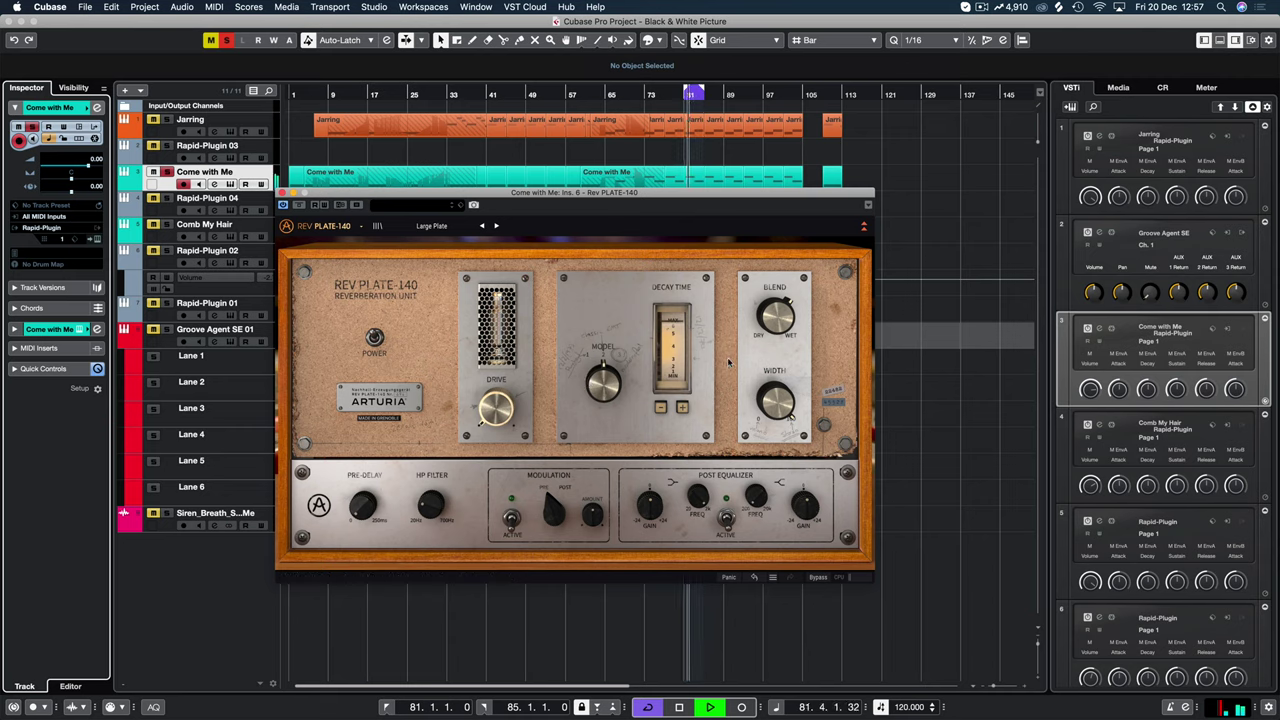
Shorten the Large Plate decay time by one step and reduce its Blend and Width.
left_click(661, 408)
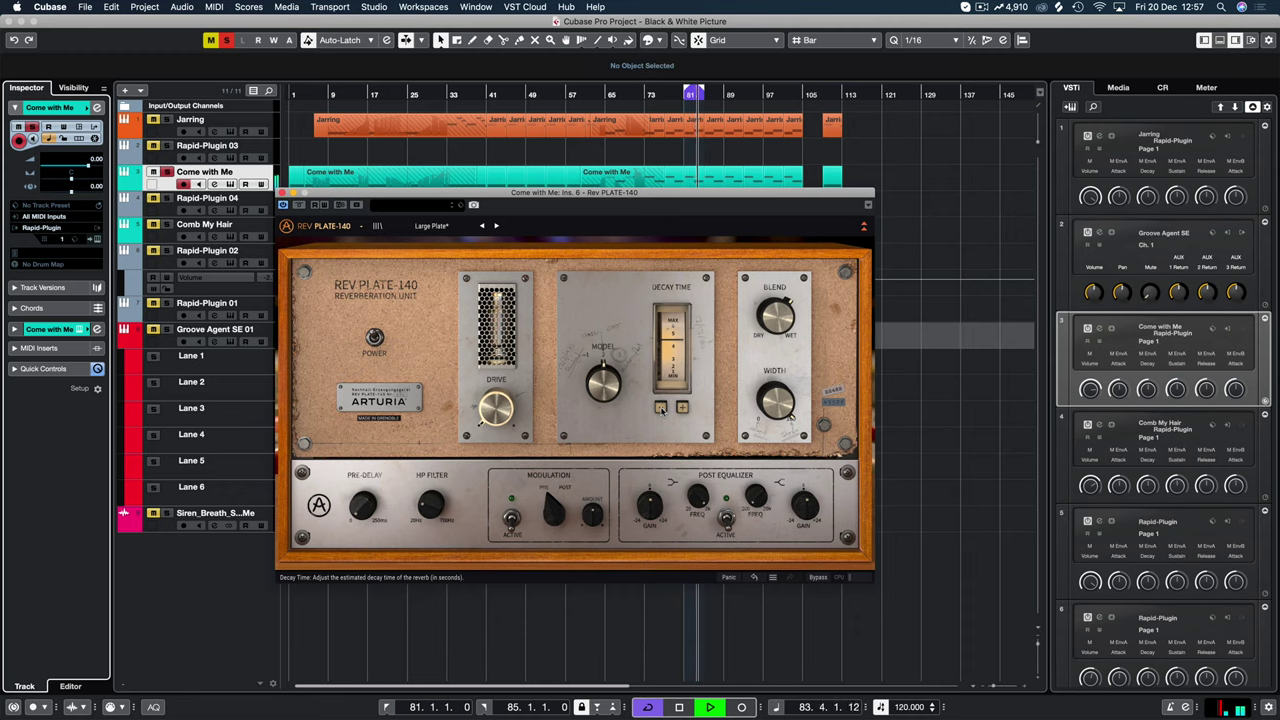
left_click_drag(776, 316, 776, 325)
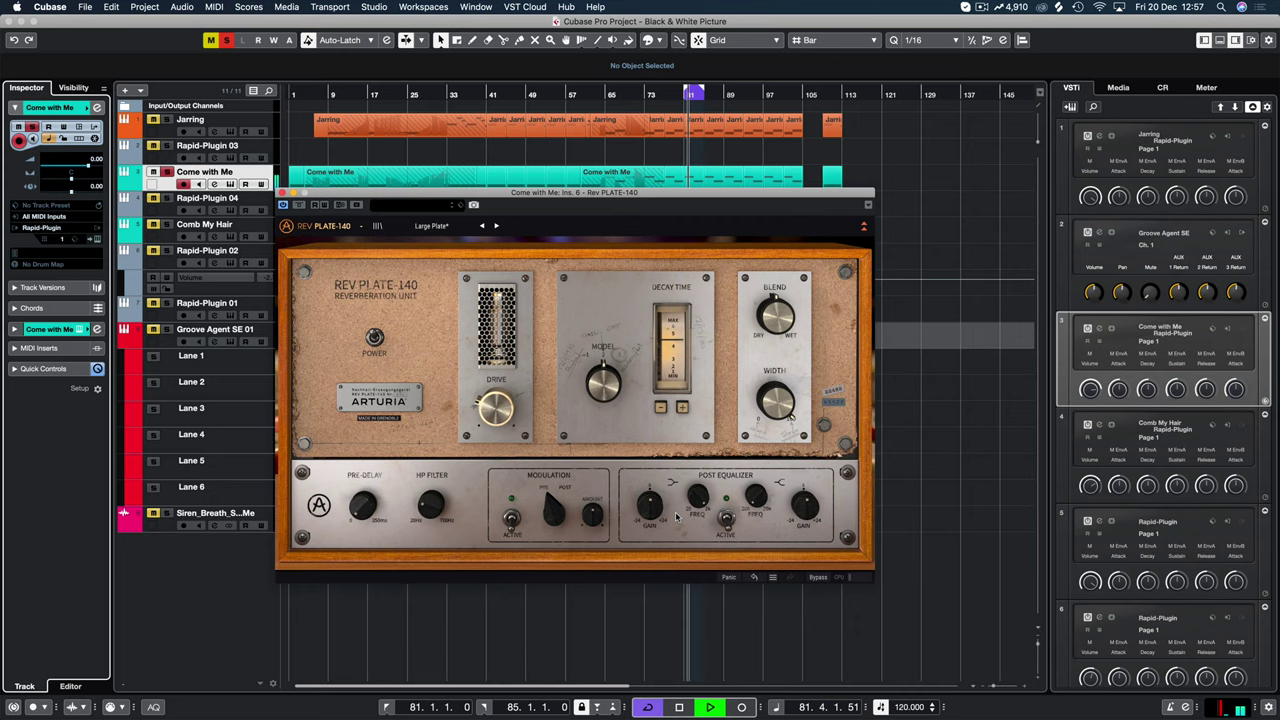
mouse_move(790, 402)
left_mouse_down()
mouse_move(790, 420)
mouse_move(790, 382)
mouse_move(770, 402)
left_mouse_up()
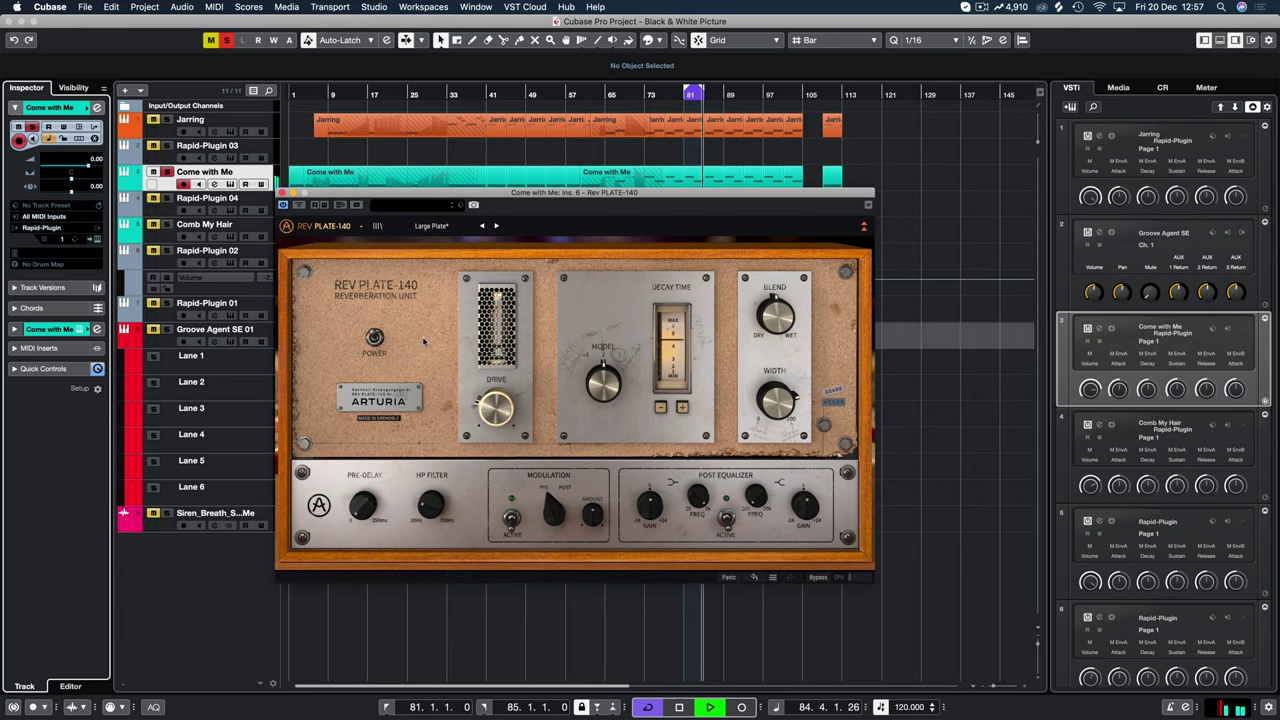
Load the Bright Tunnel preset, toggle its modulation to compare the sound and stop playback.
left_click(432, 227)
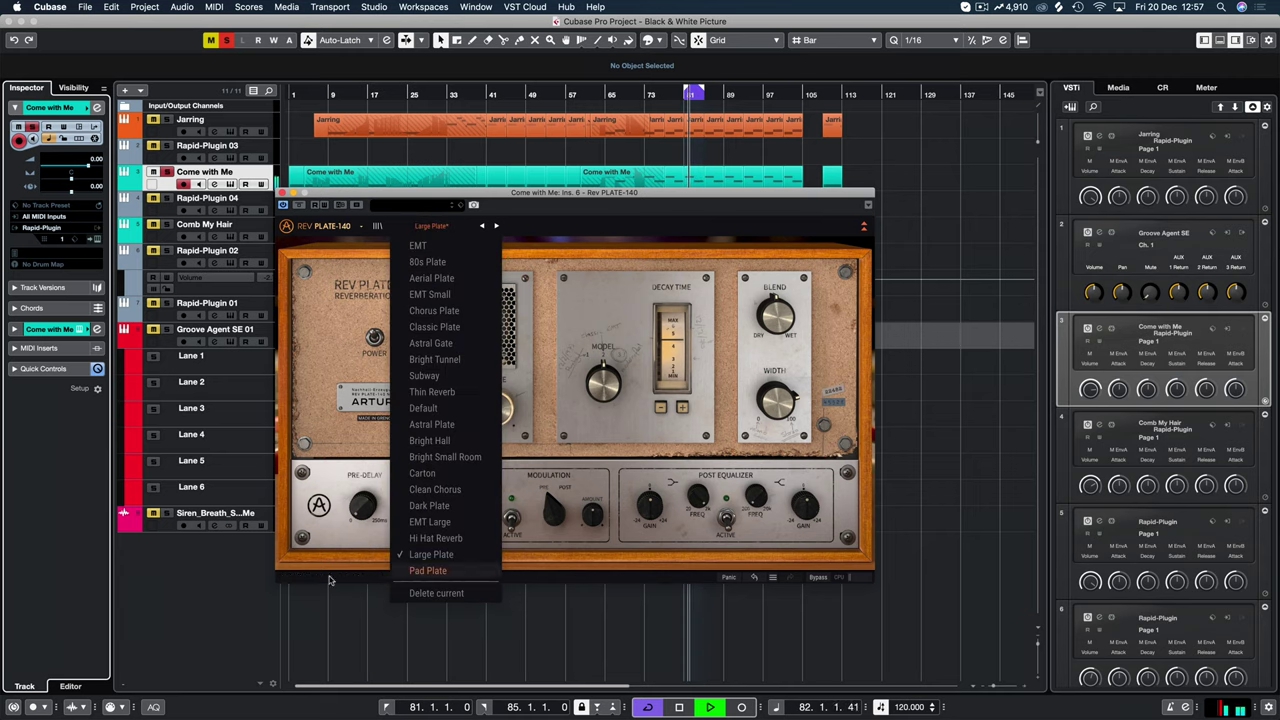
left_click(447, 362)
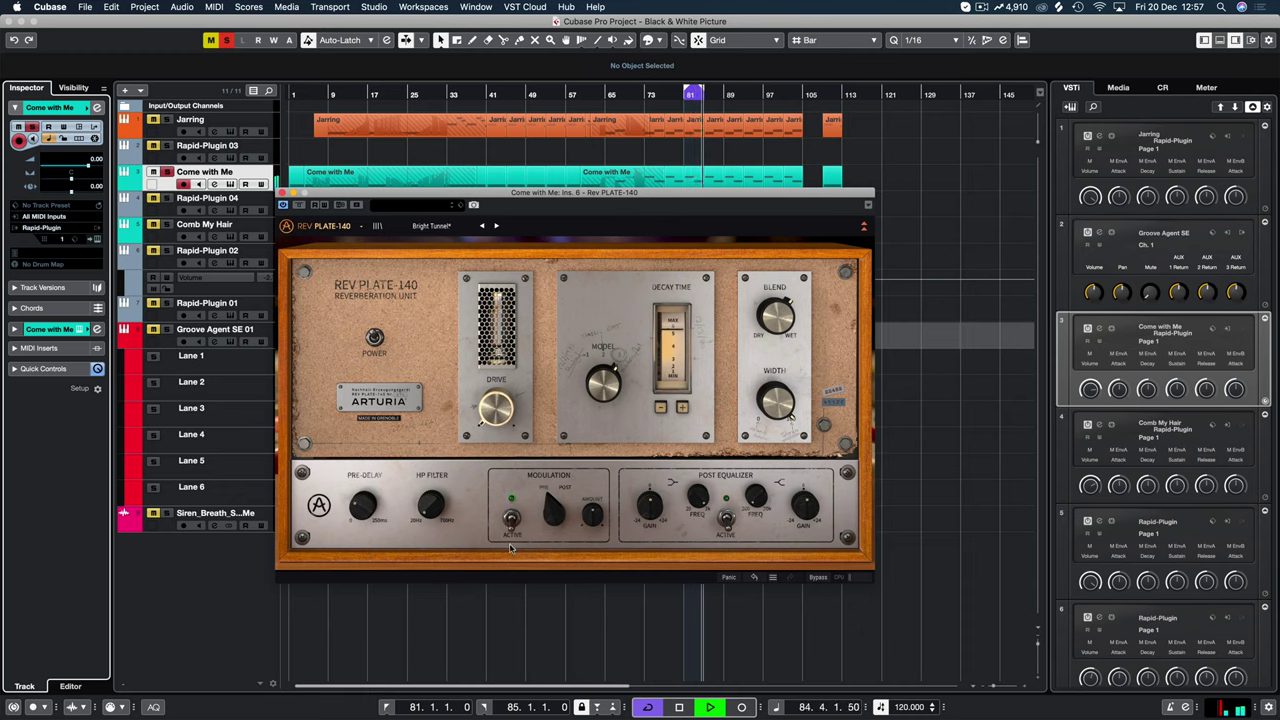
left_click(510, 521)
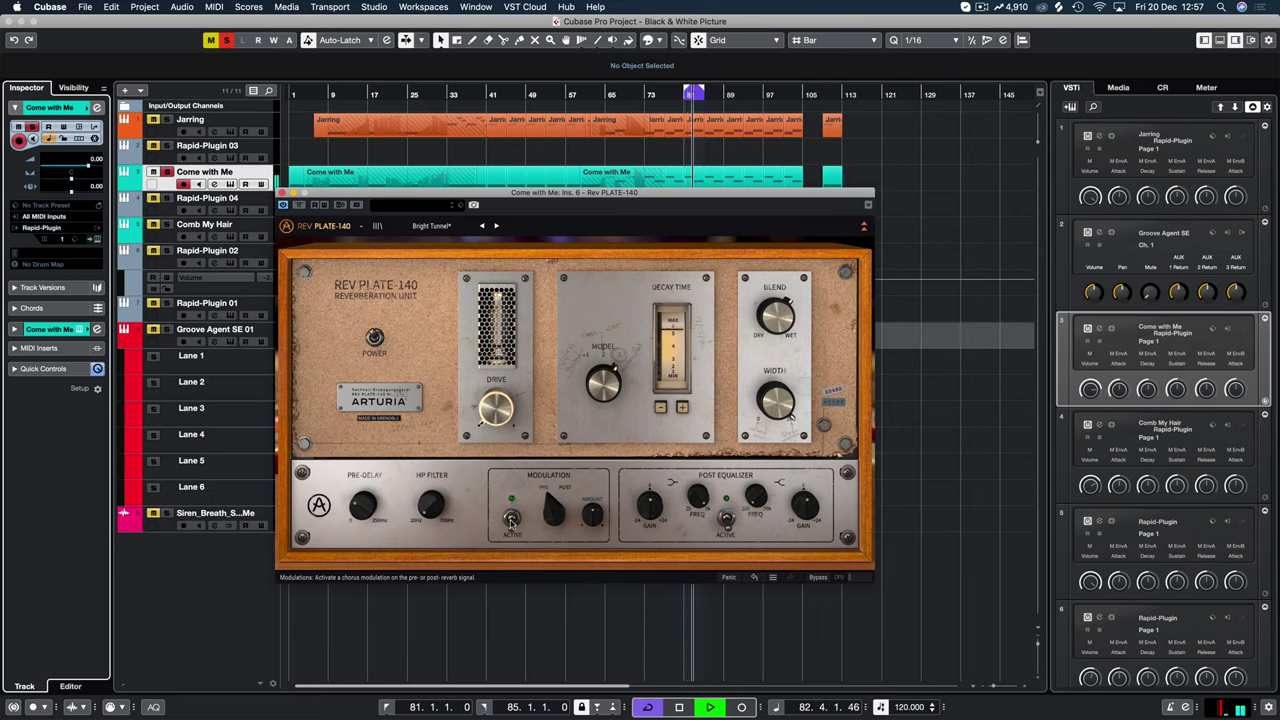
key("space")
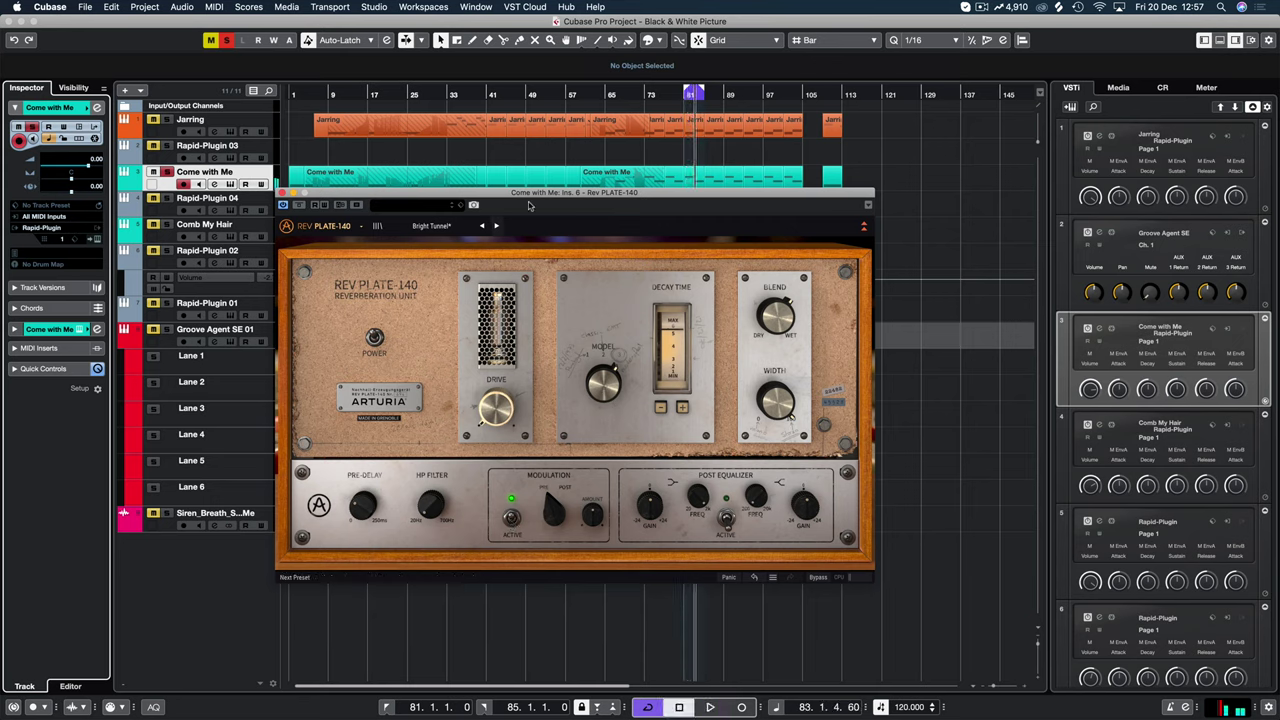
Try to delete the current Bright Tunnel preset and switch the reverb's power off and on.
left_click(431, 225)
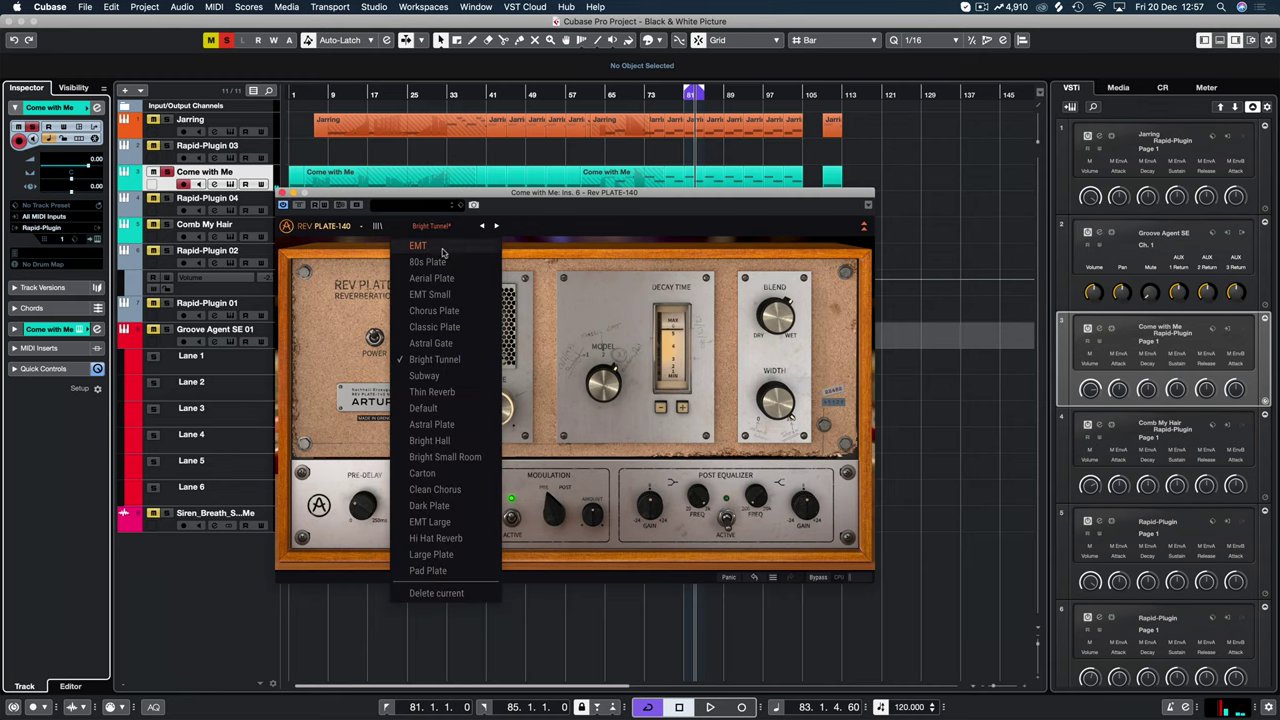
left_click(441, 593)
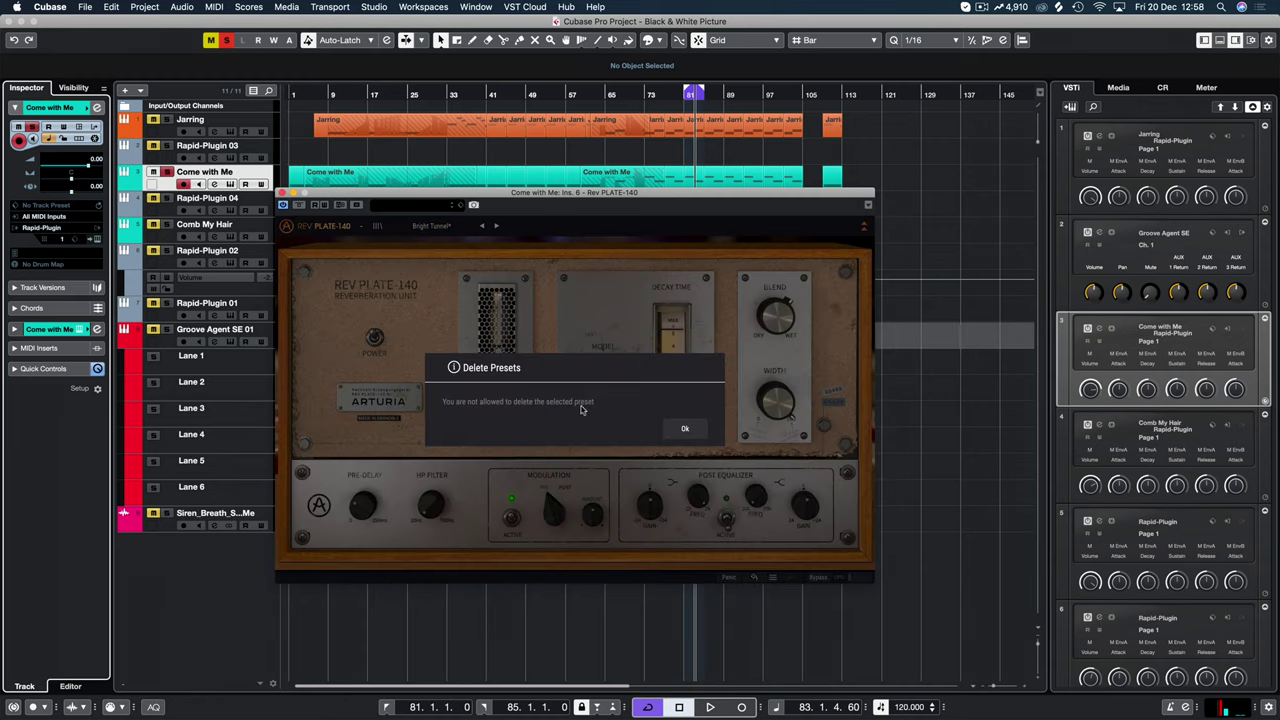
left_click(672, 428)
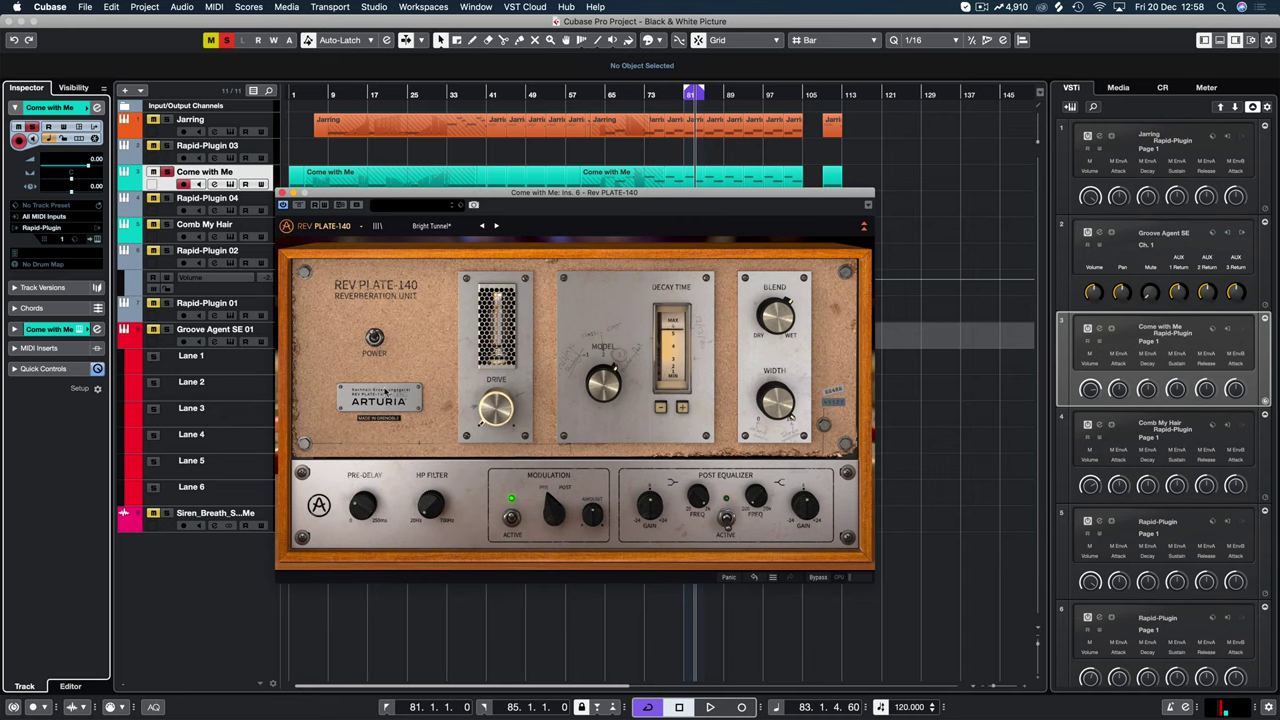
left_click(376, 341)
left_click(376, 341)
Browse the full preset list, load the Carton preset and start playback of the loop.
left_click(377, 226)
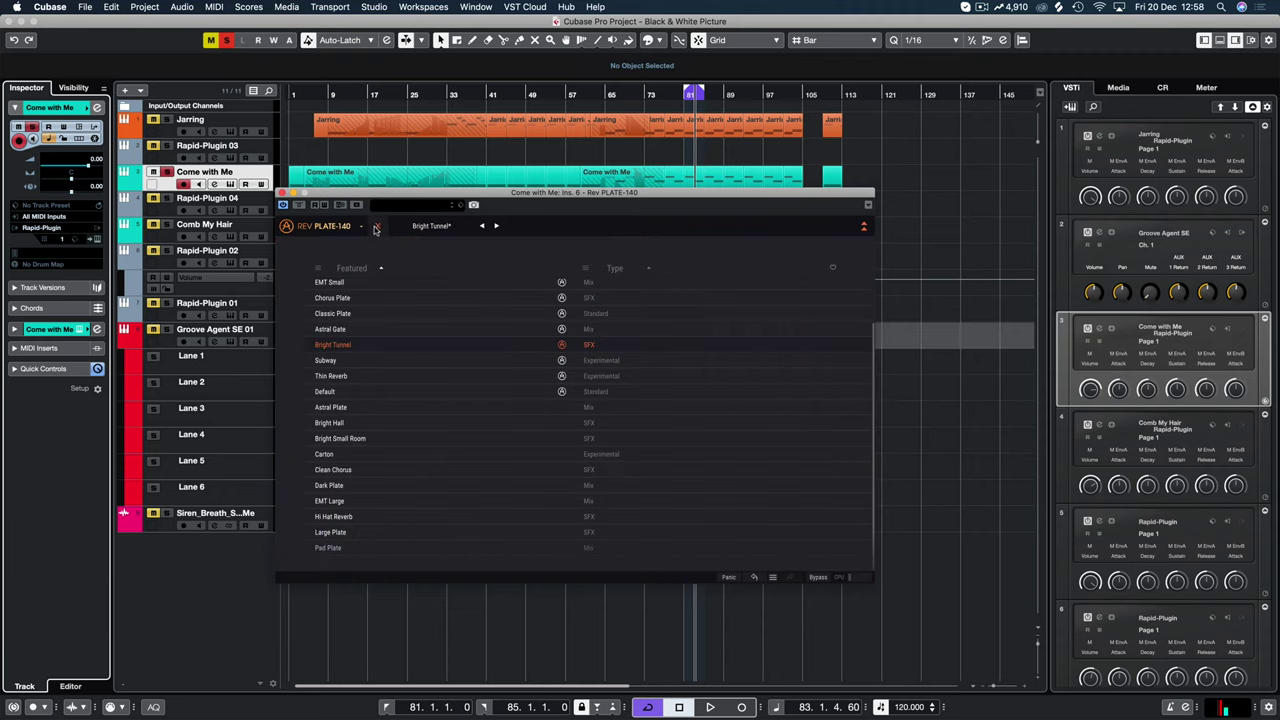
scroll(415, 375, "up", 2)
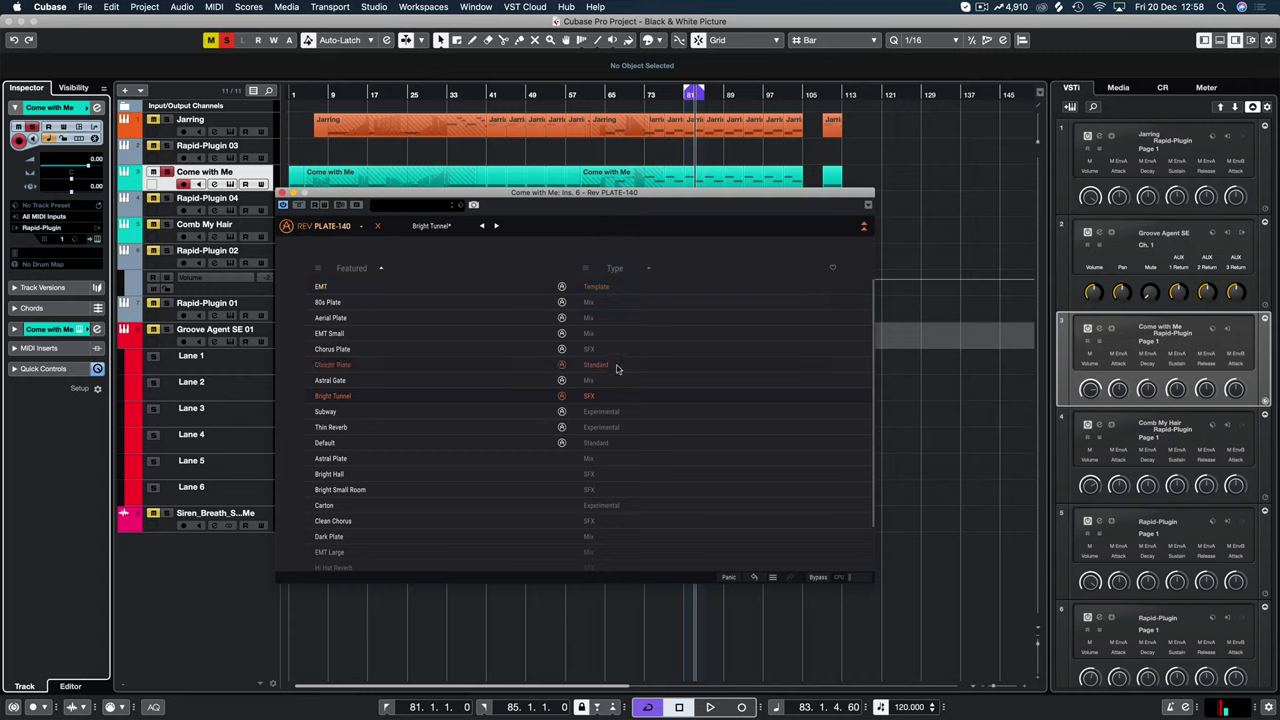
scroll(410, 458, "down", 2)
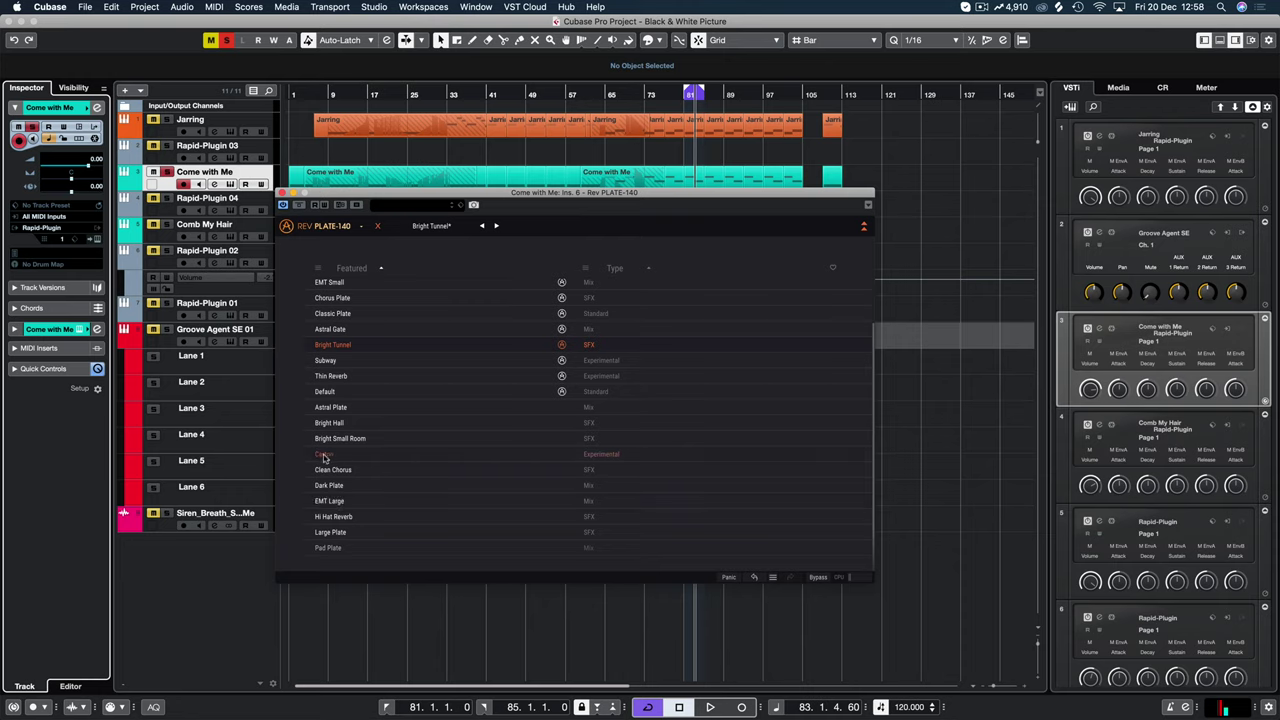
left_click(360, 457)
key("space")
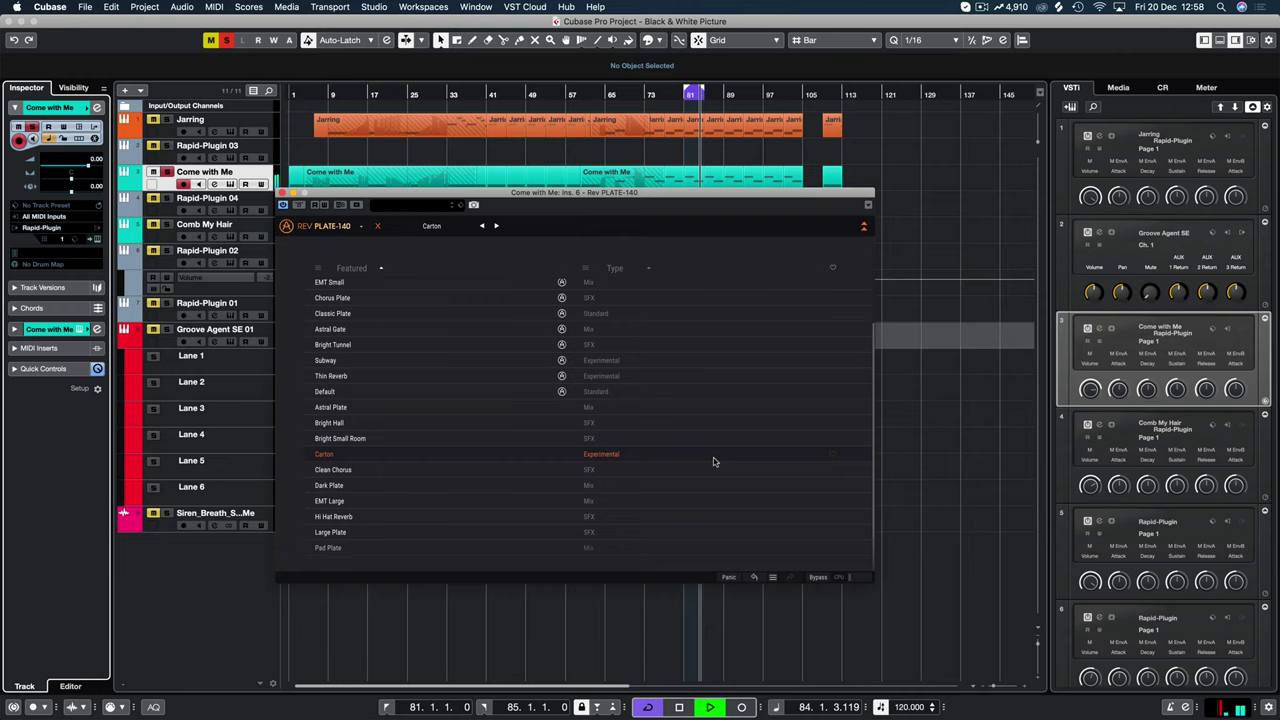
Audition the Thin Reverb preset, load the Default preset and close the preset browser.
left_click(356, 377)
left_click(341, 392)
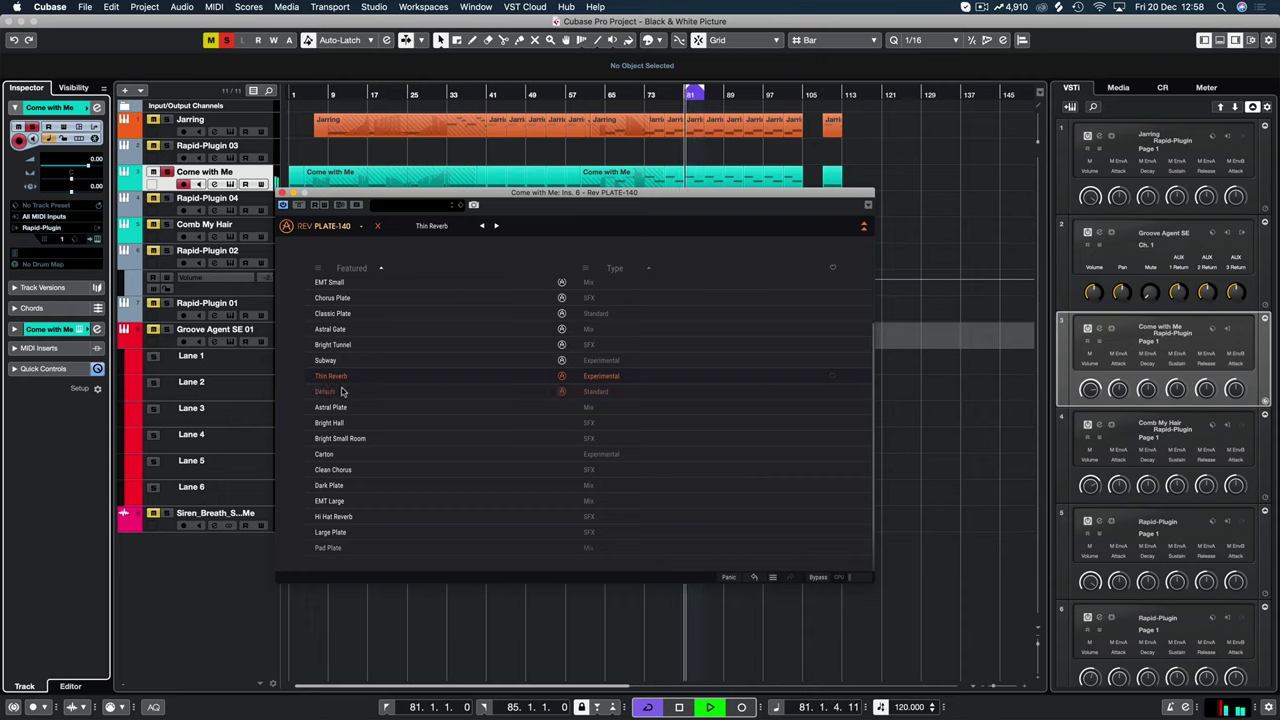
left_click(341, 392)
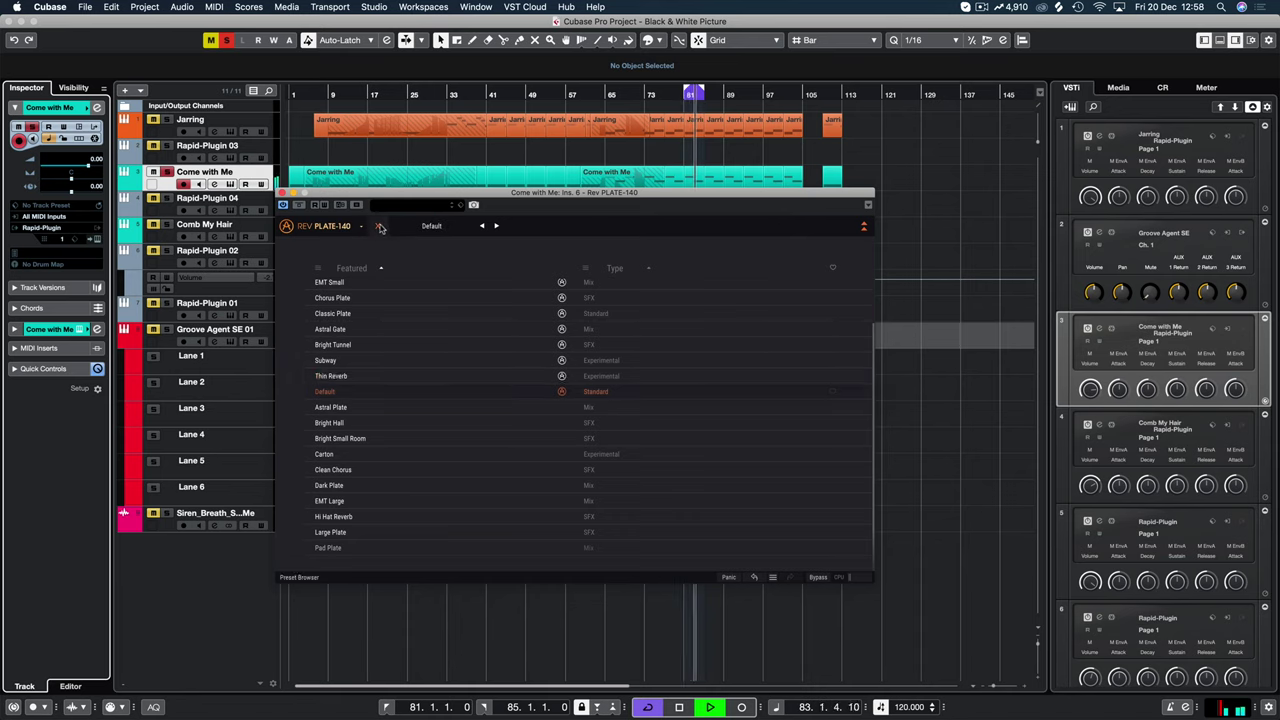
left_click(377, 226)
Resize the plate reverb's window to 100%.
left_click(360, 228)
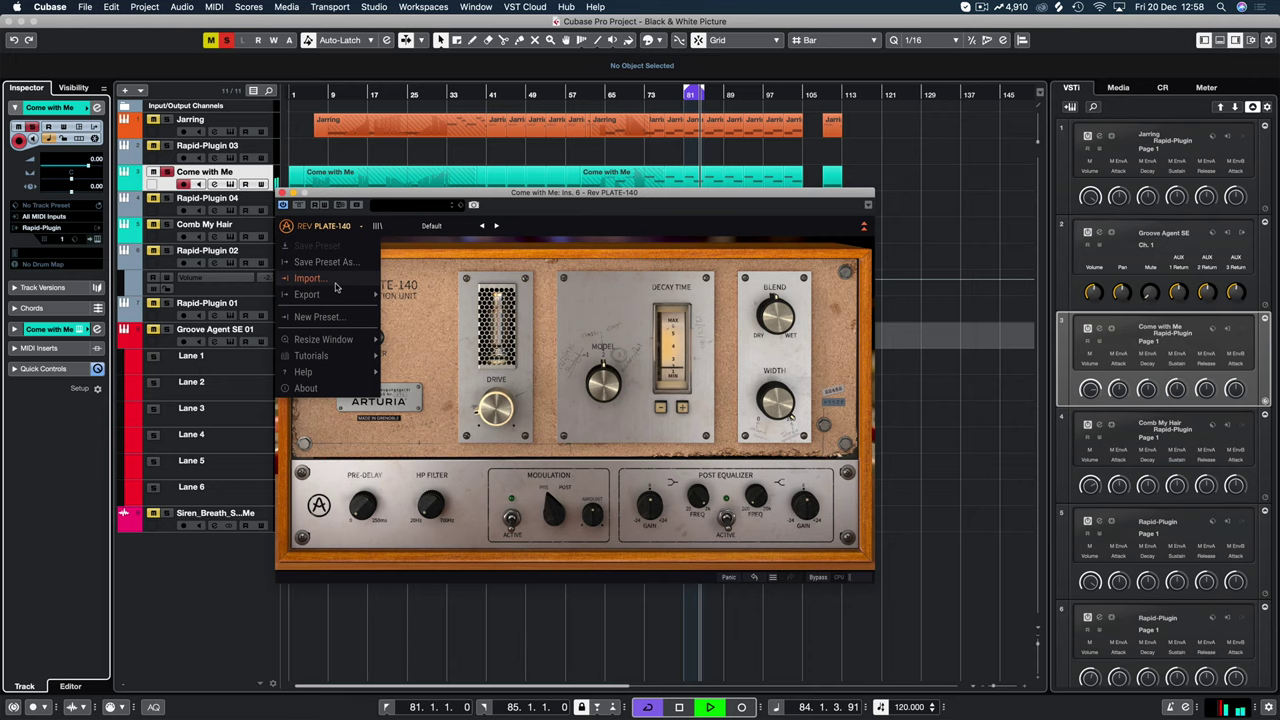
mouse_move(337, 294)
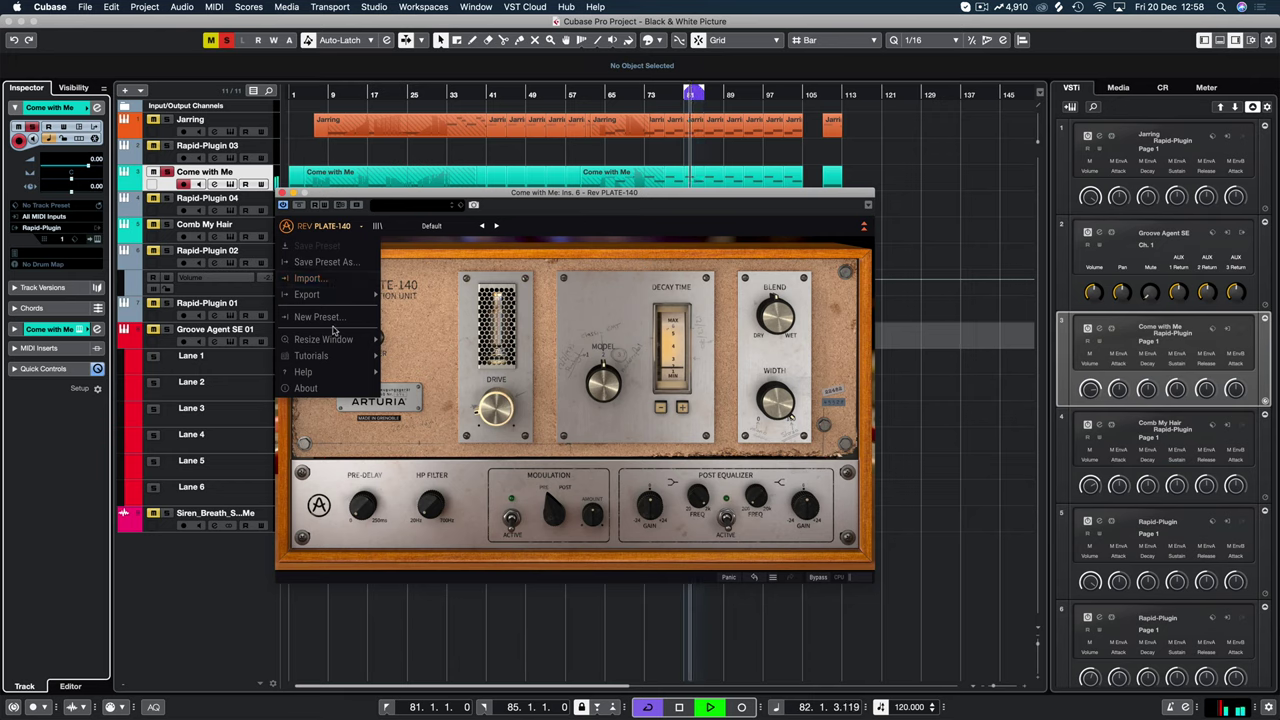
mouse_move(335, 340)
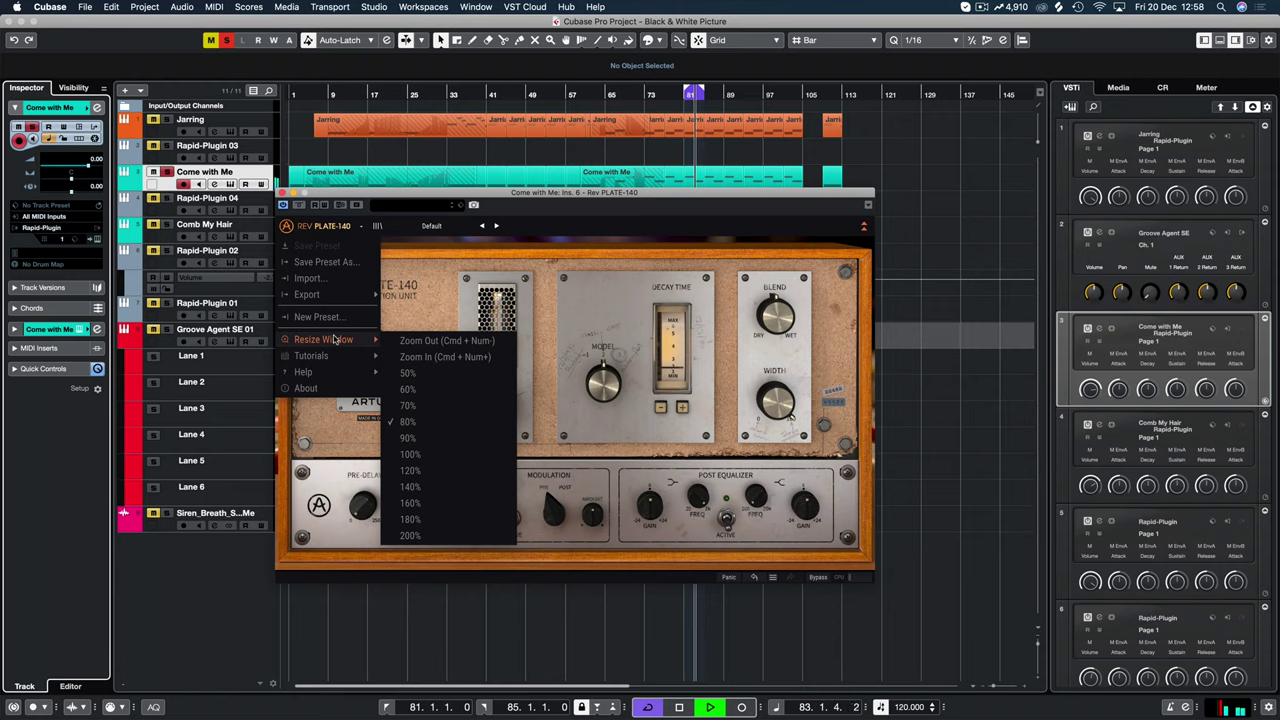
left_click(422, 456)
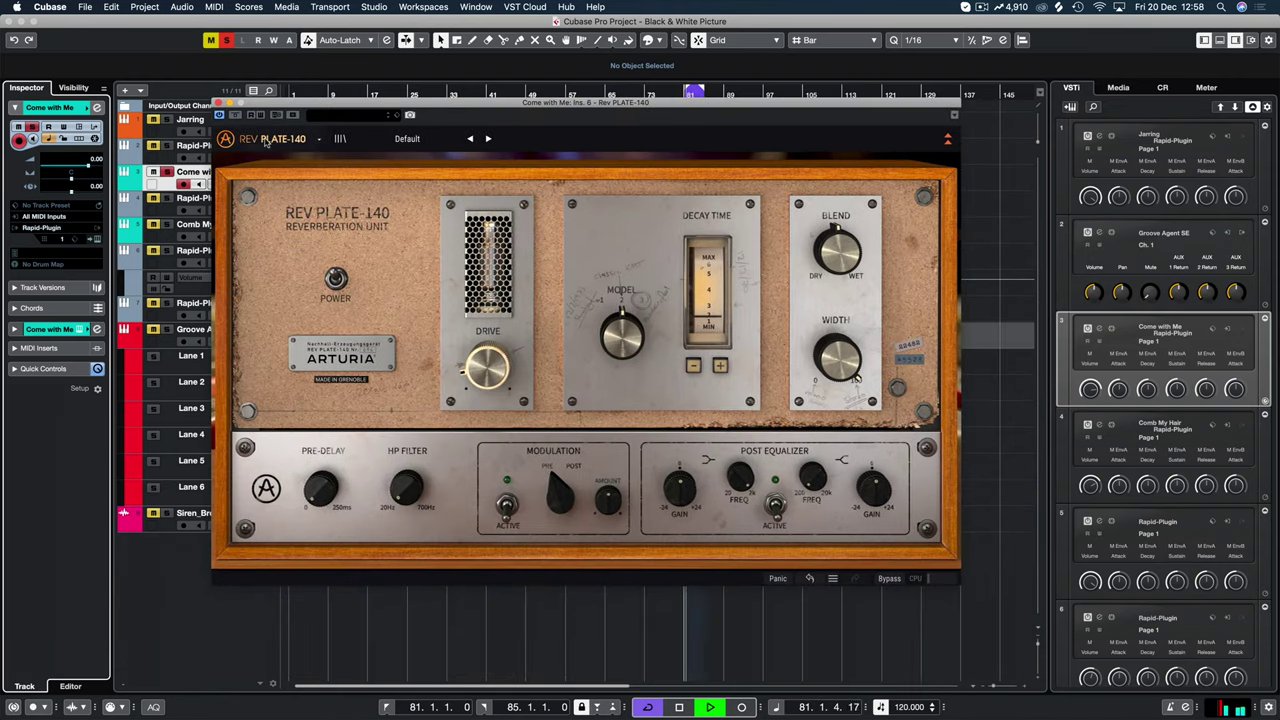
Review the plug-in's commands for presets, window size and tutorials, and stop playback.
left_click(268, 140)
mouse_move(273, 300)
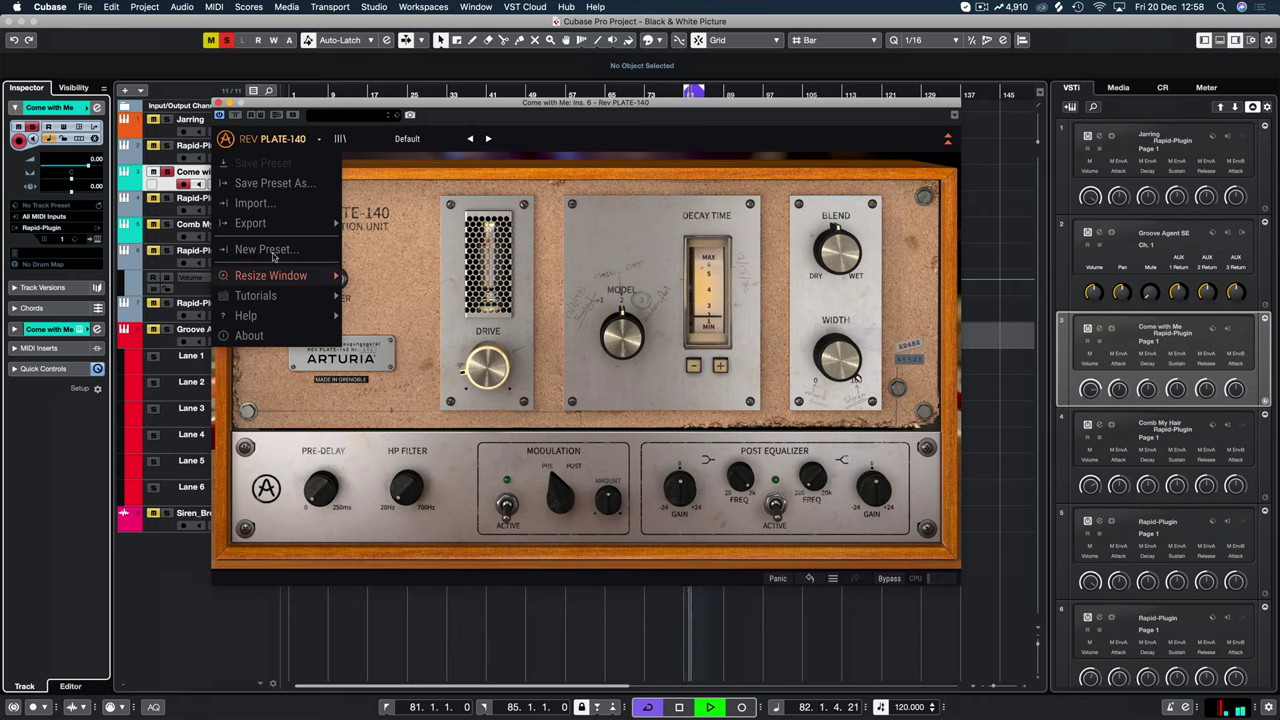
mouse_move(273, 233)
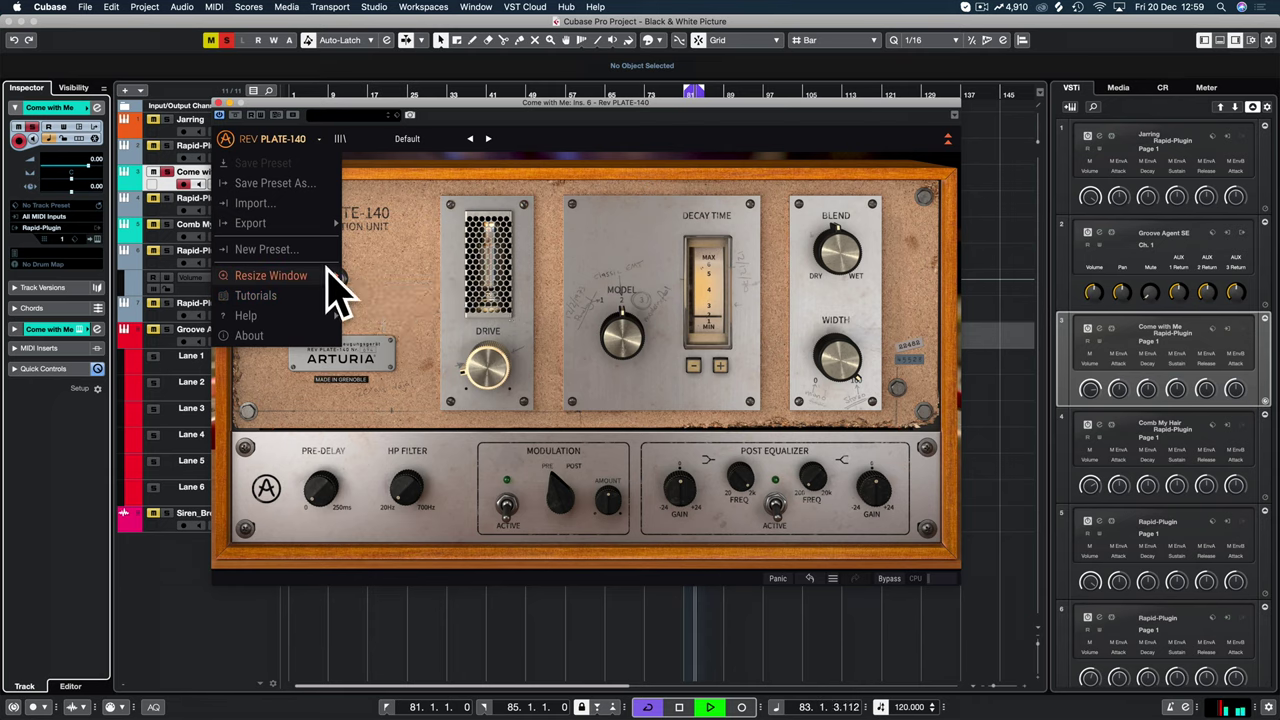
left_click(266, 254)
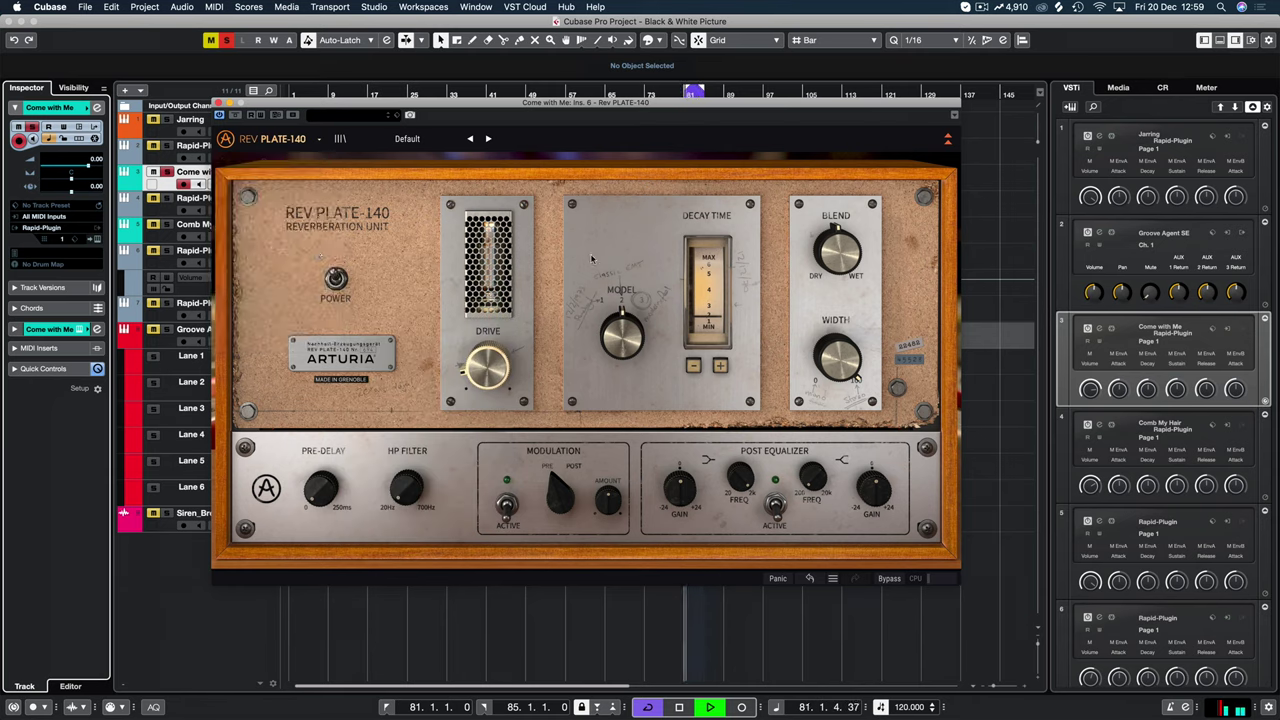
key("space")
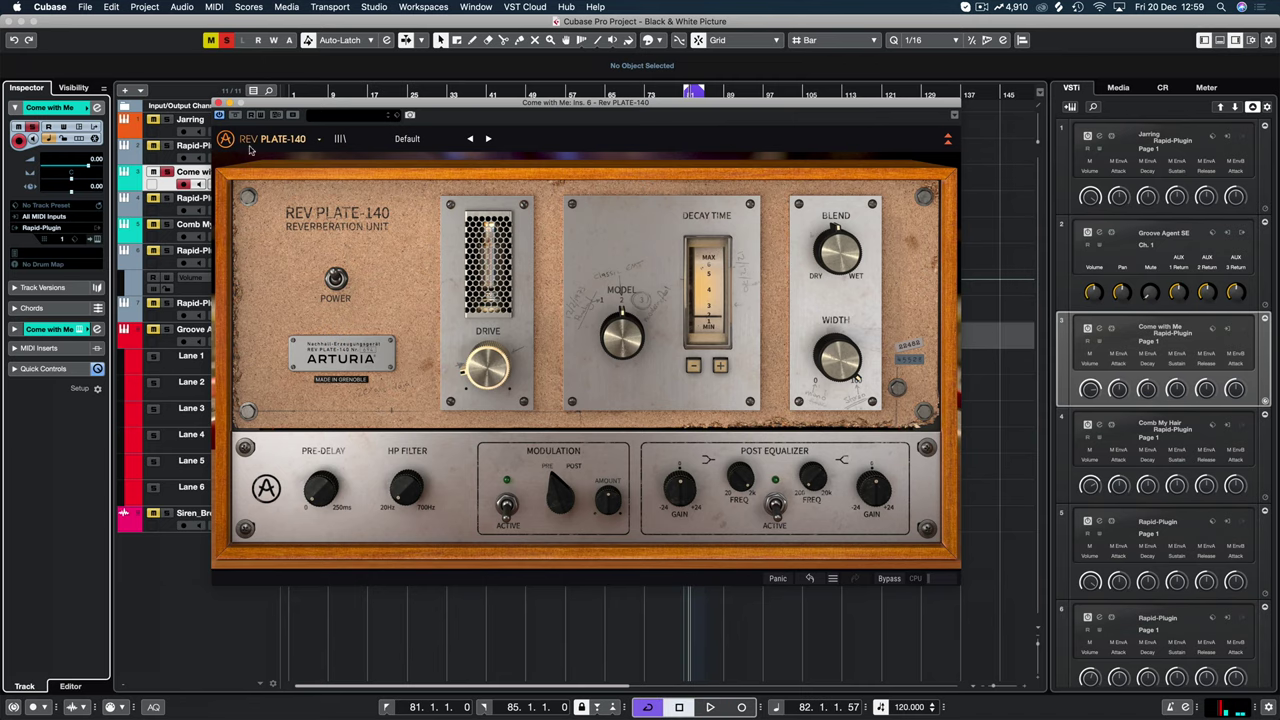
Set the plate model to 3 and raise the decay time to just above 3 seconds while the loop plays.
left_click_drag(292, 102, 338, 158)
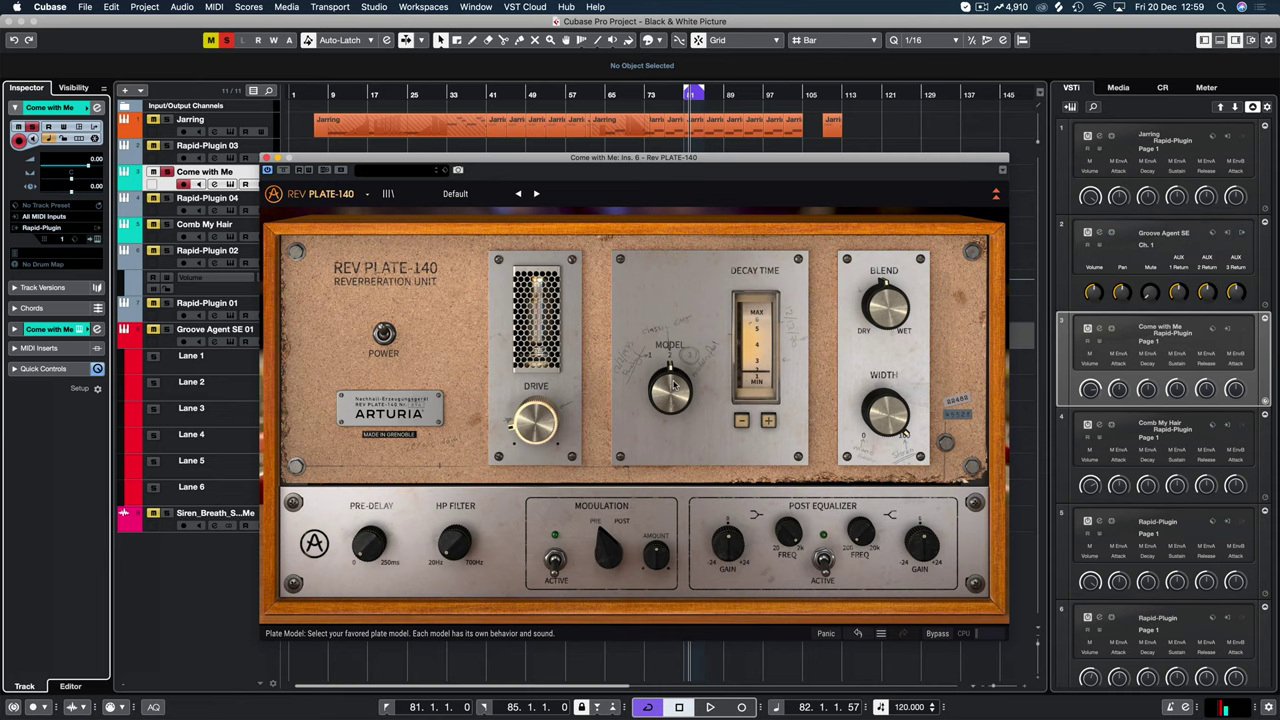
left_click_drag(670, 399, 672, 391)
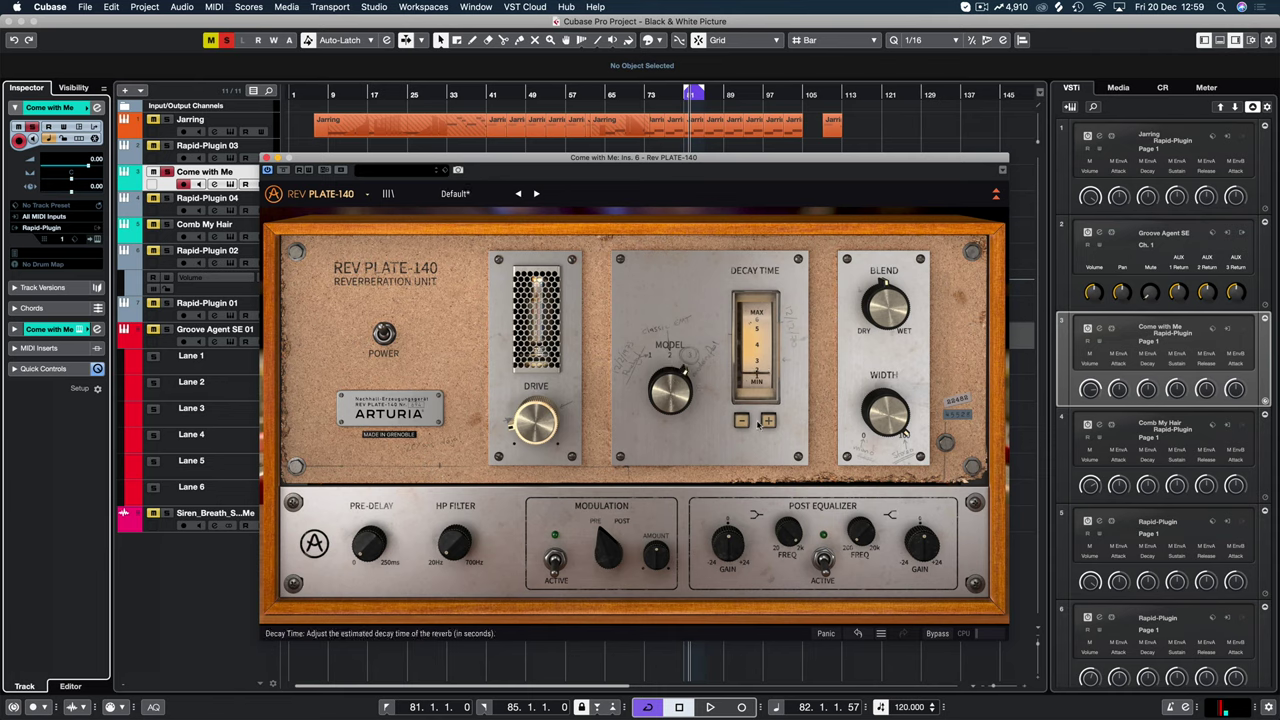
key("space")
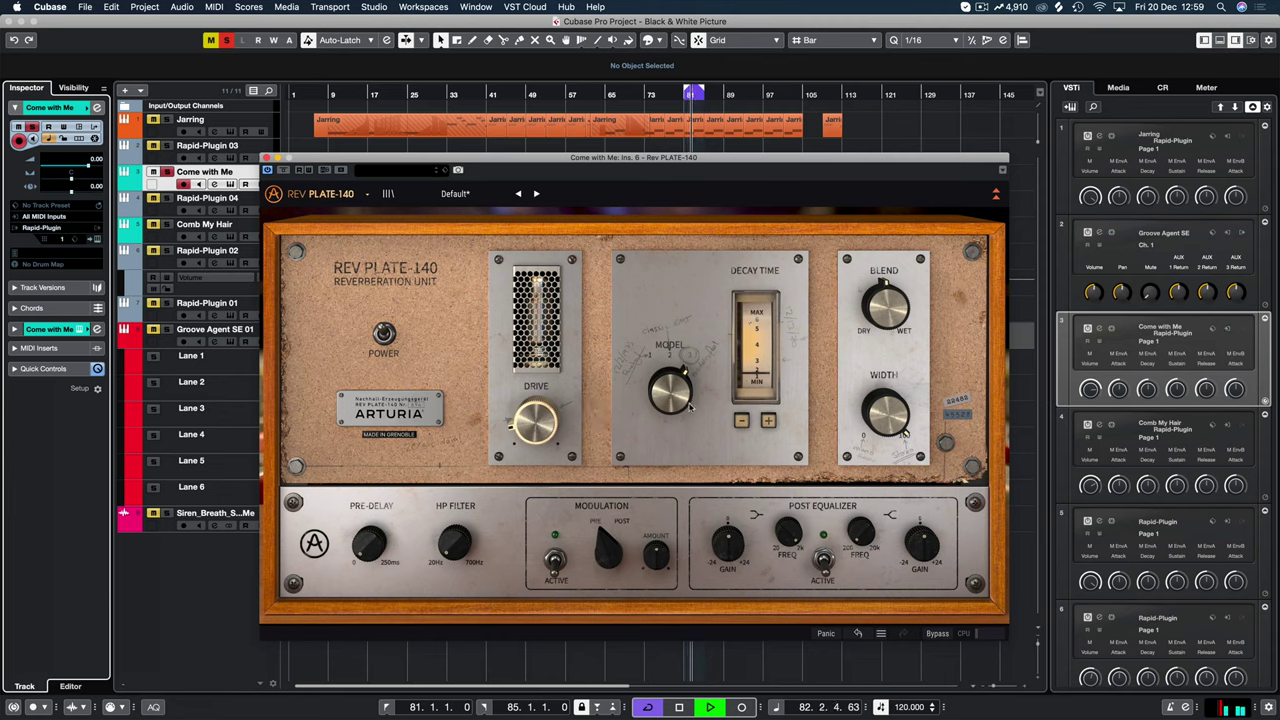
left_click(767, 421)
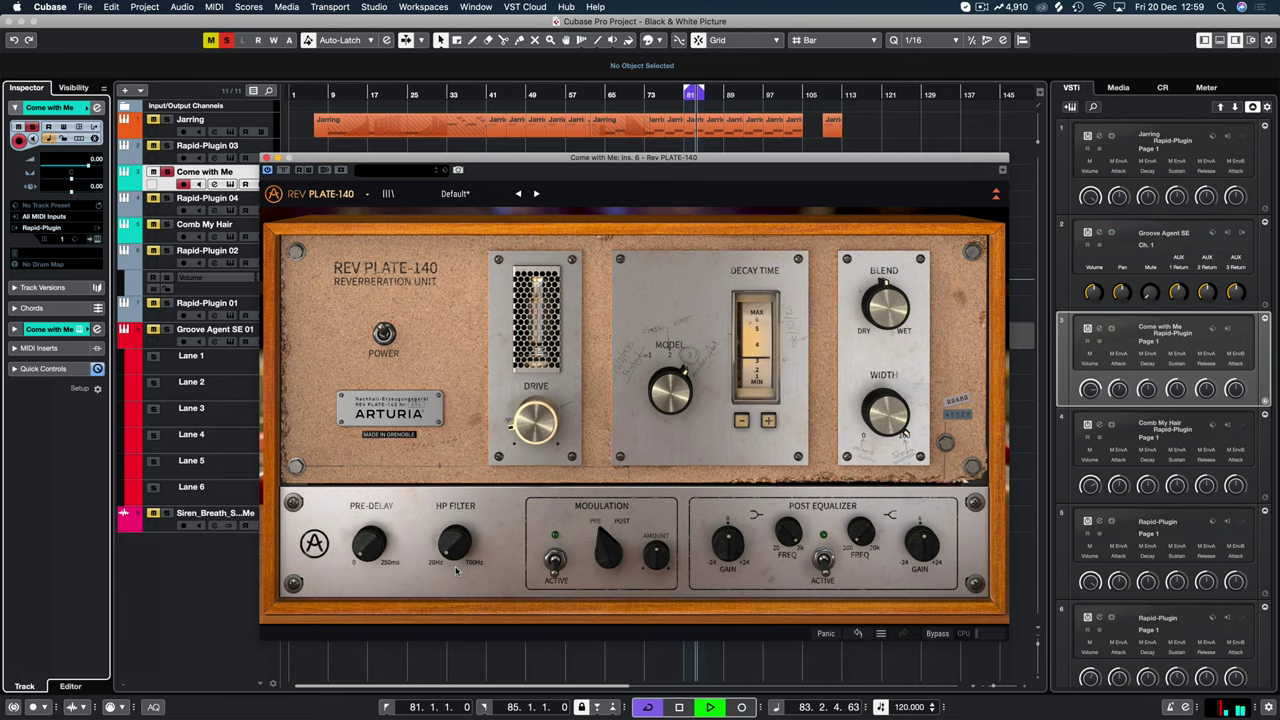
Activate the post equalizer, set its low shelf gain to about -2.3 dB and adjust the high shelf gain.
left_click(824, 563)
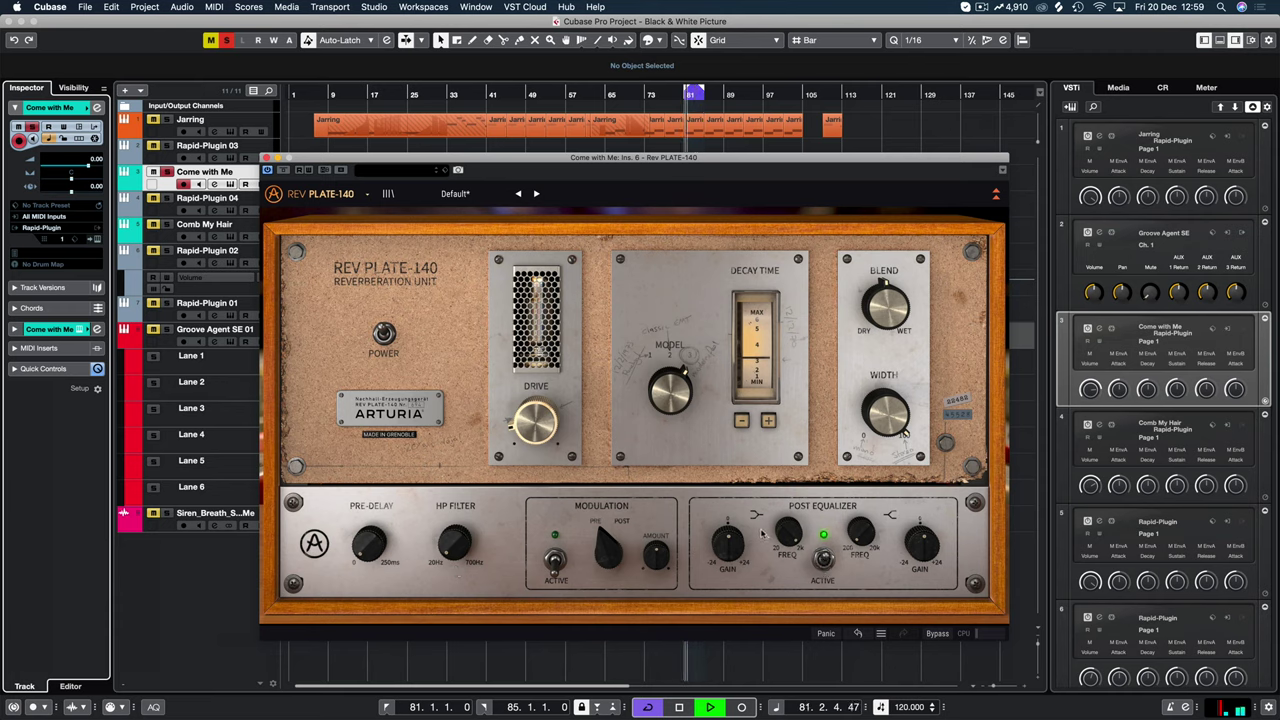
left_click_drag(732, 539, 728, 544)
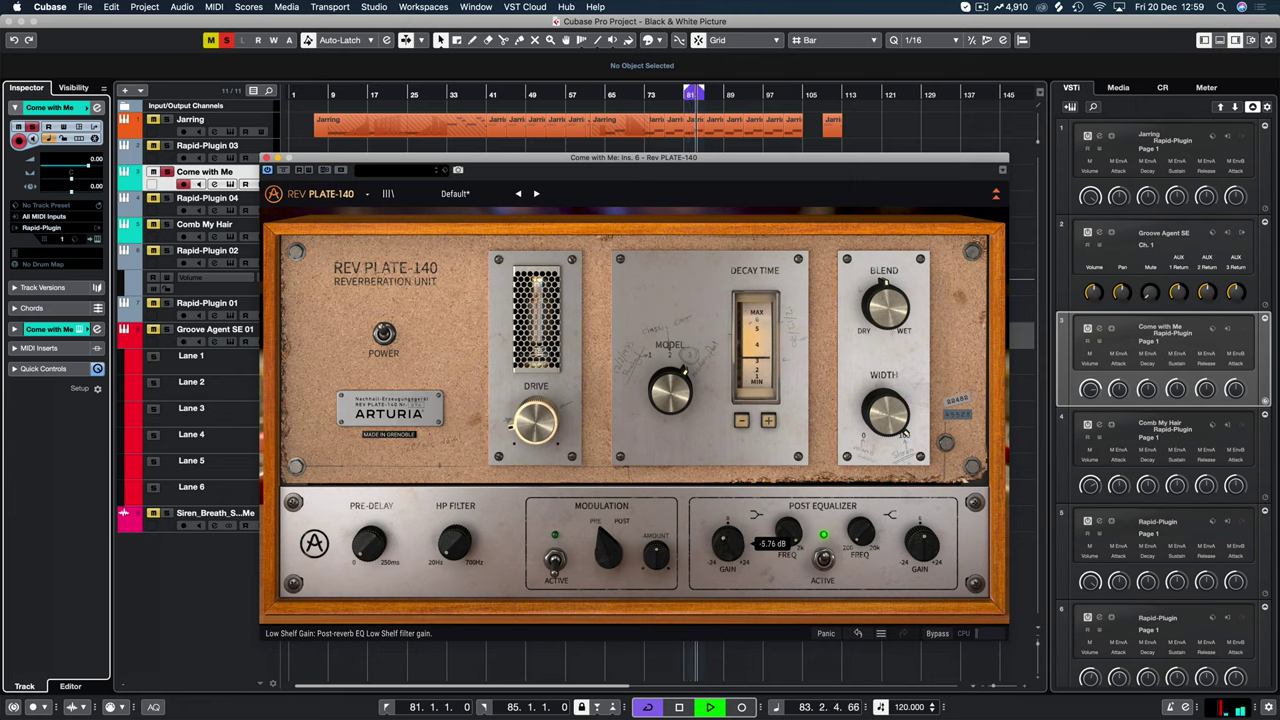
mouse_move(728, 544)
left_mouse_down()
mouse_move(790, 535)
mouse_move(728, 545)
left_mouse_up()
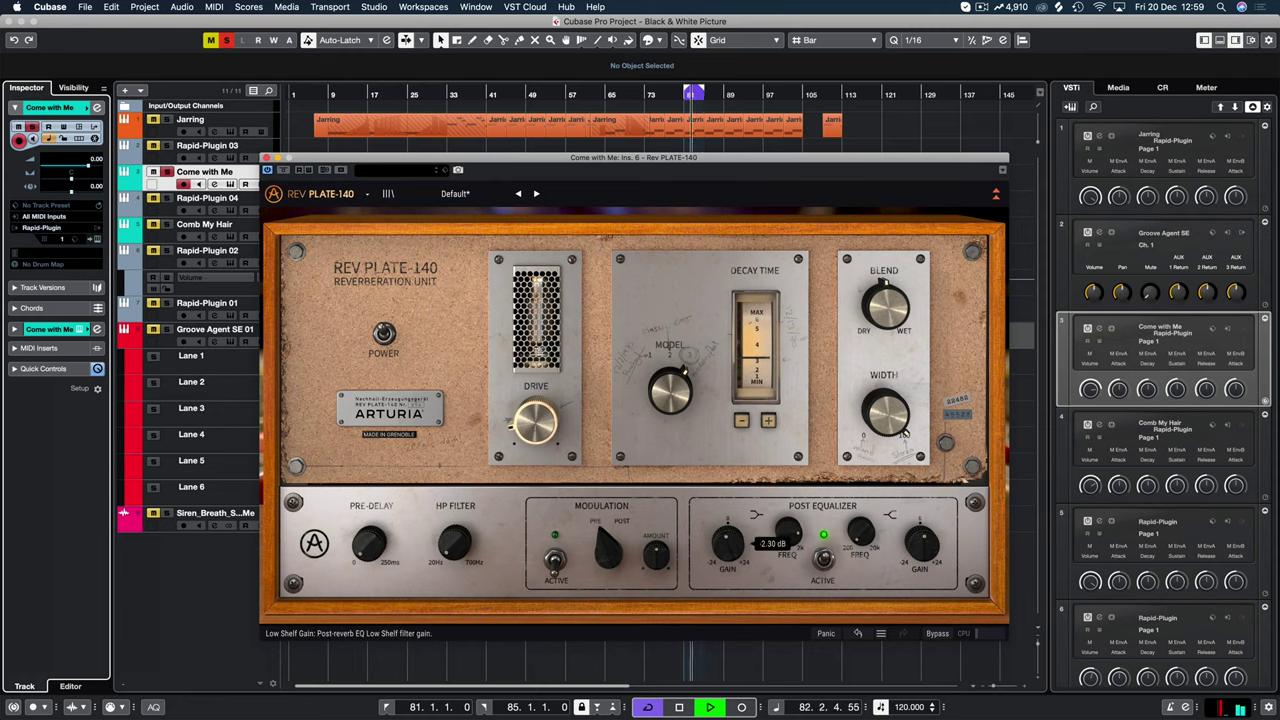
left_click_drag(925, 545, 925, 542)
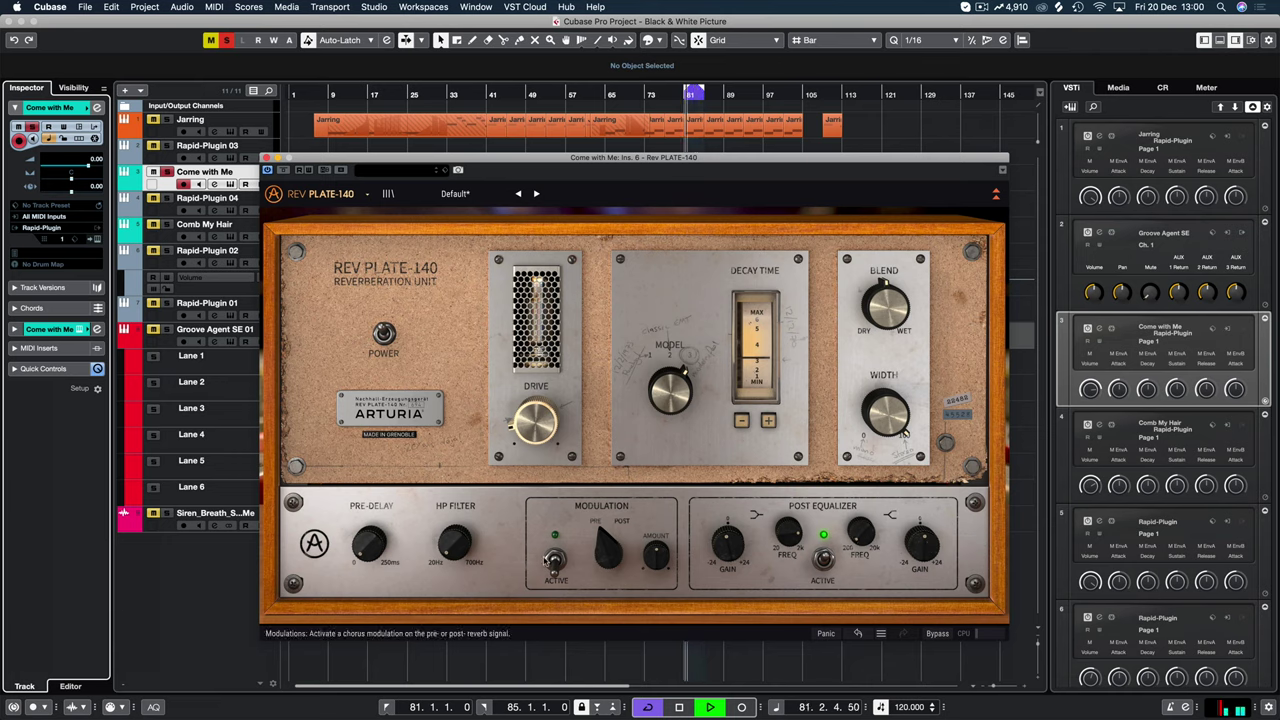
Raise the reverb's drive and turn the blend further towards dry, ending with playback stopped.
left_click_drag(523, 424, 525, 394)
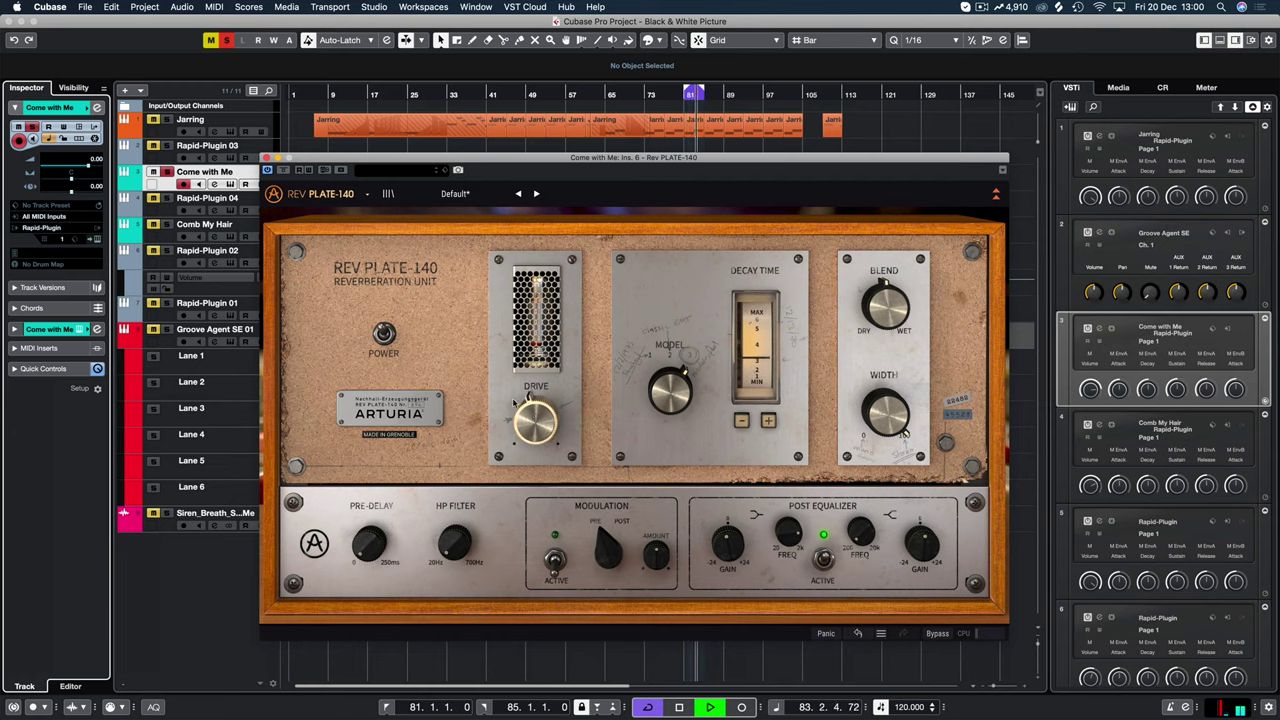
mouse_move(882, 290)
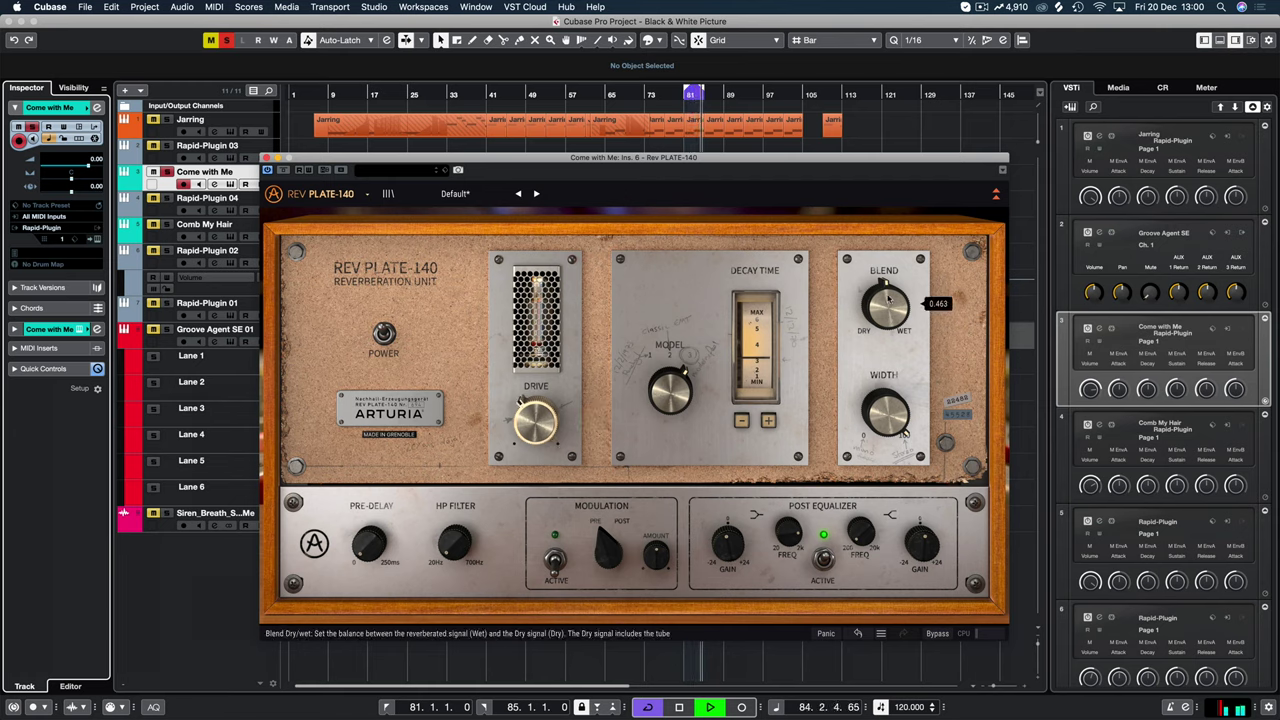
left_click_drag(882, 290, 882, 298)
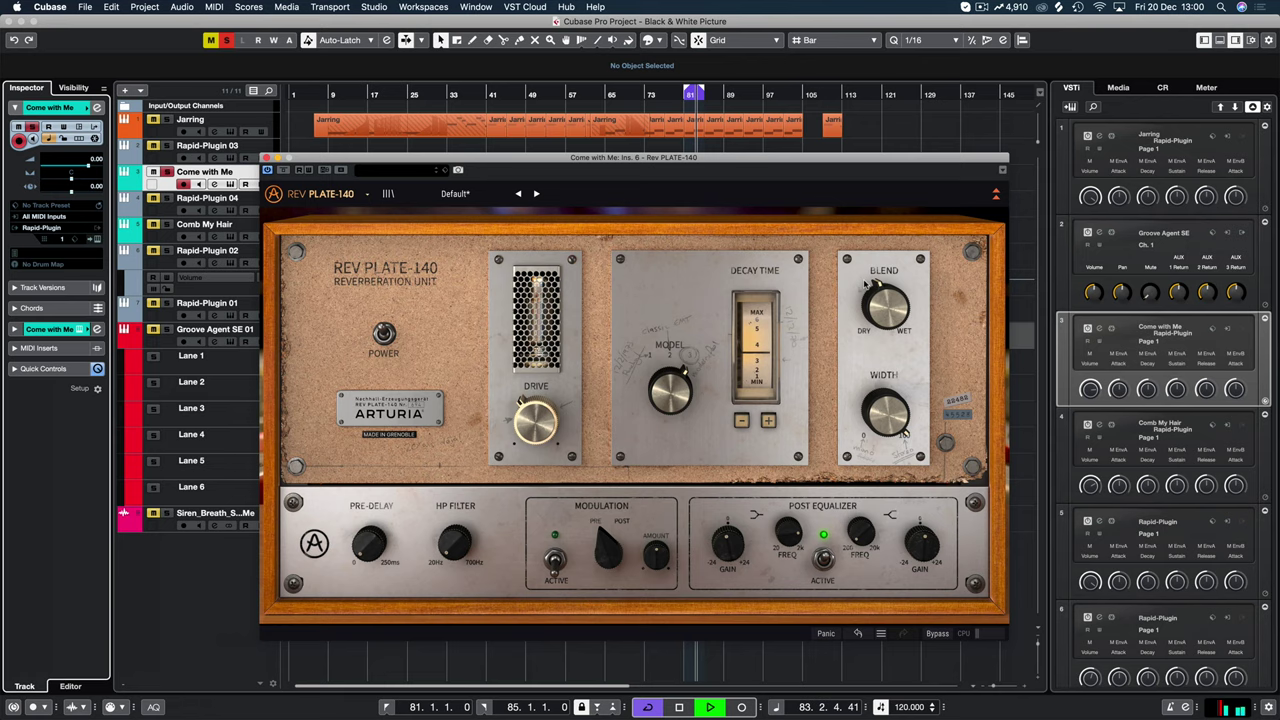
key("space")
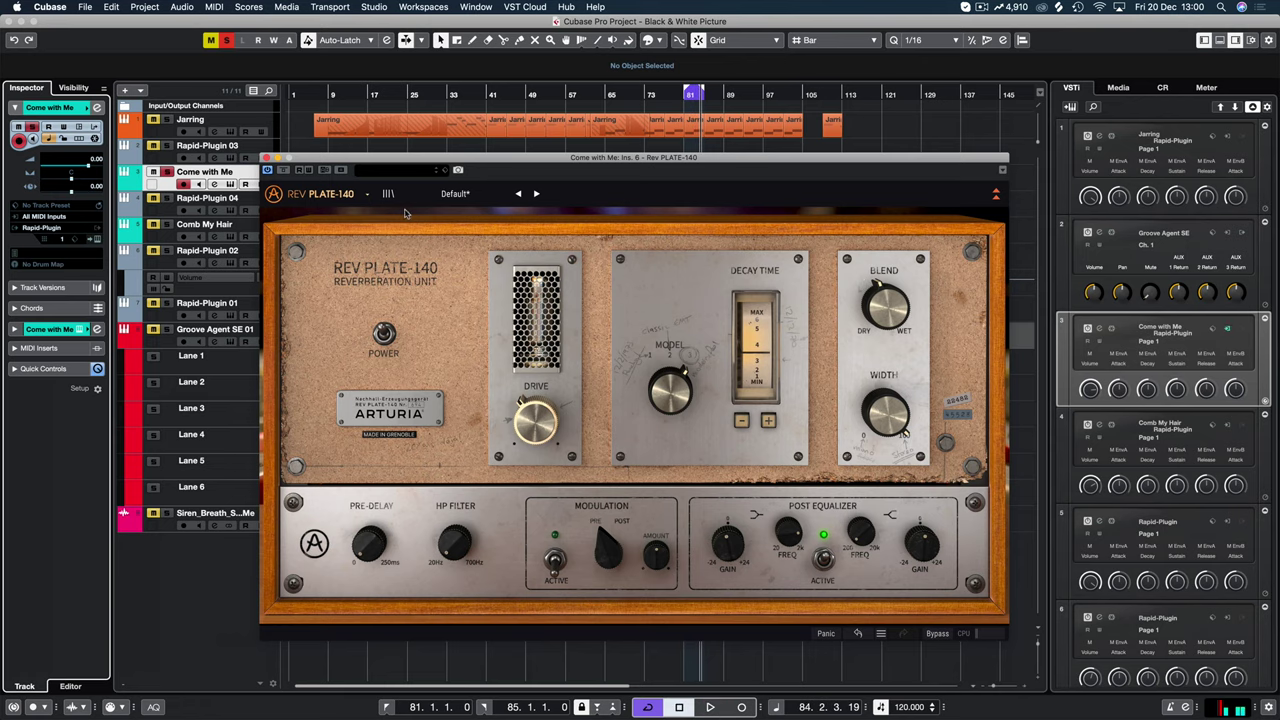
Unsolo the Come with Me track and play the full mix looped from the Jarring part at bar 97 to bar 105.
left_click_drag(403, 160, 389, 325)
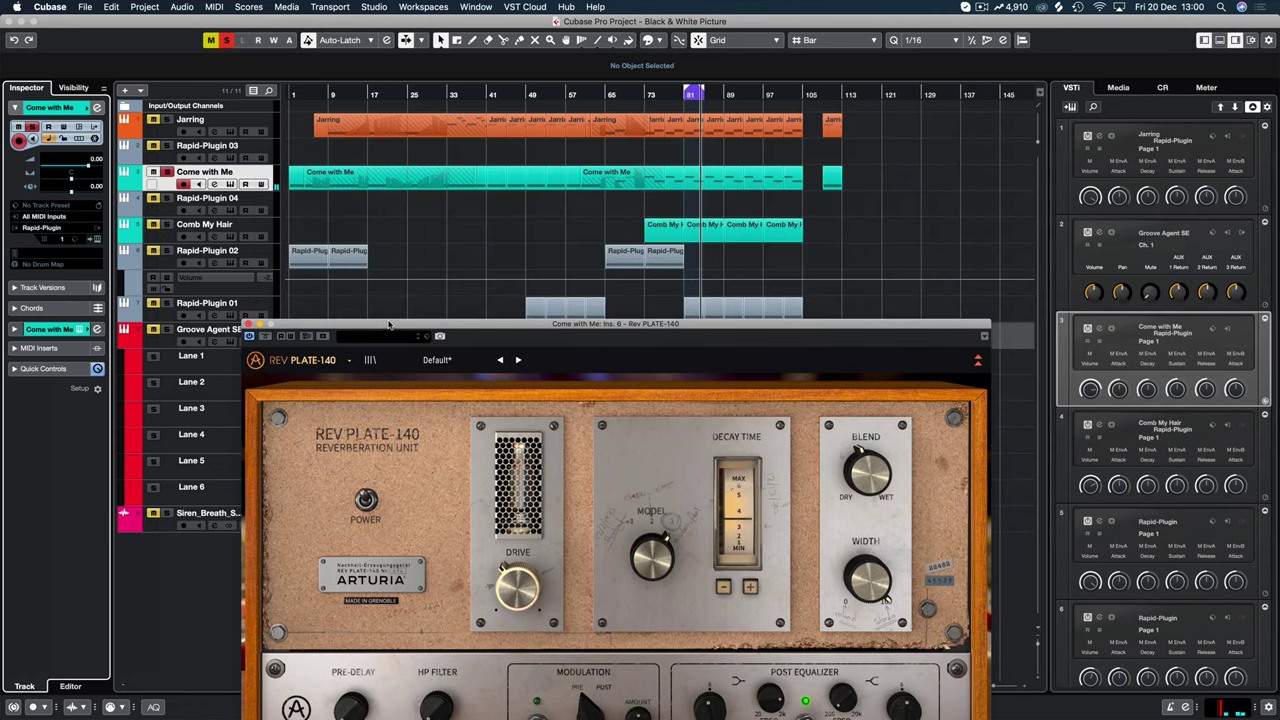
left_click(167, 172)
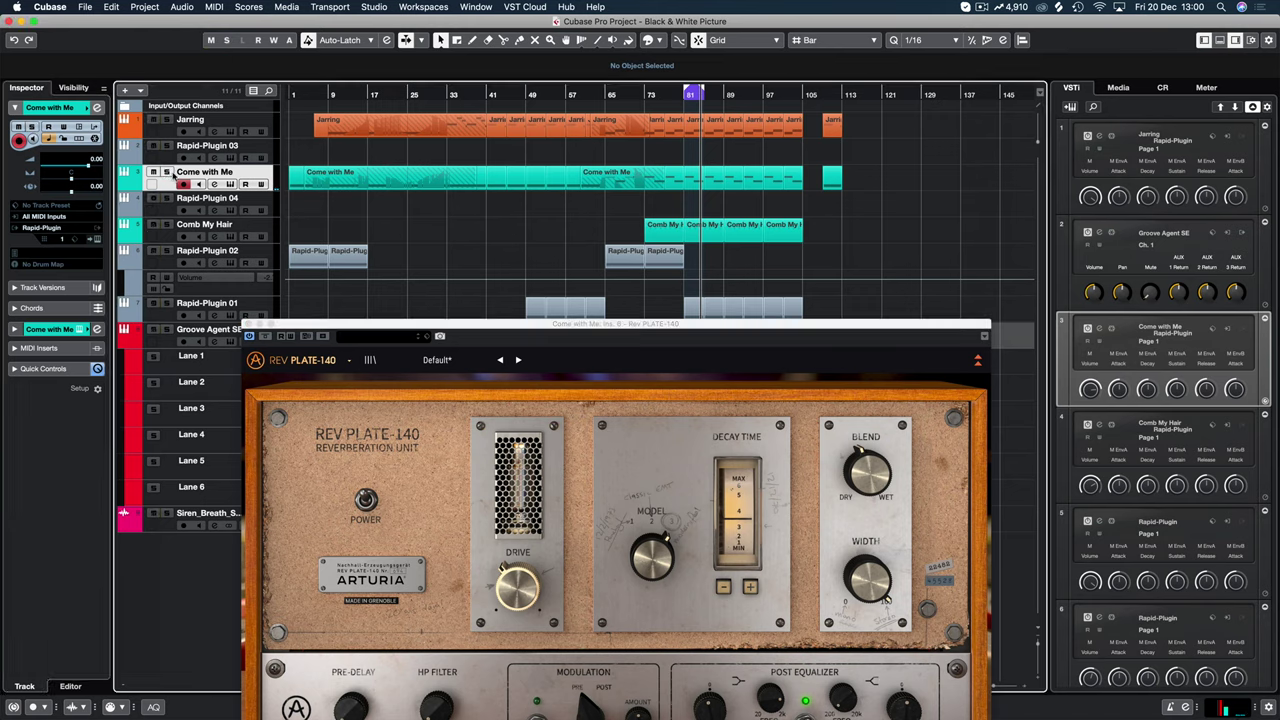
left_click(769, 130)
key("p")
key("space")
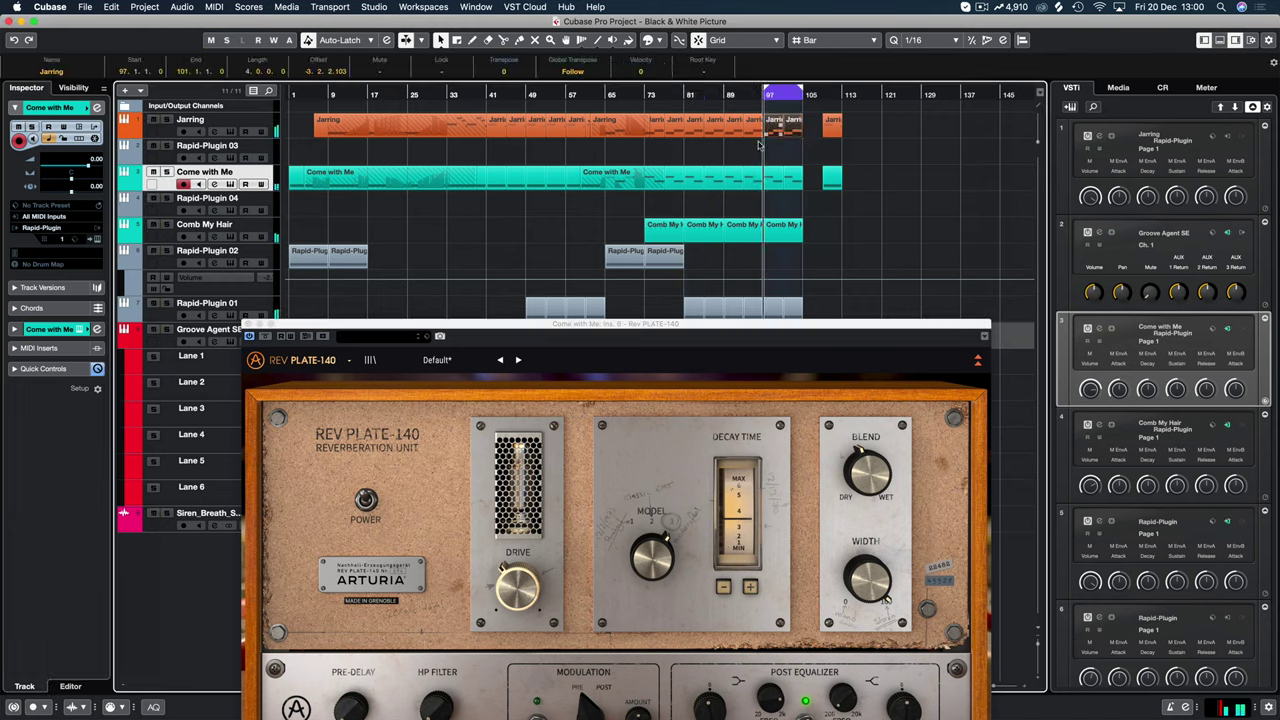
left_click_drag(637, 328, 650, 105)
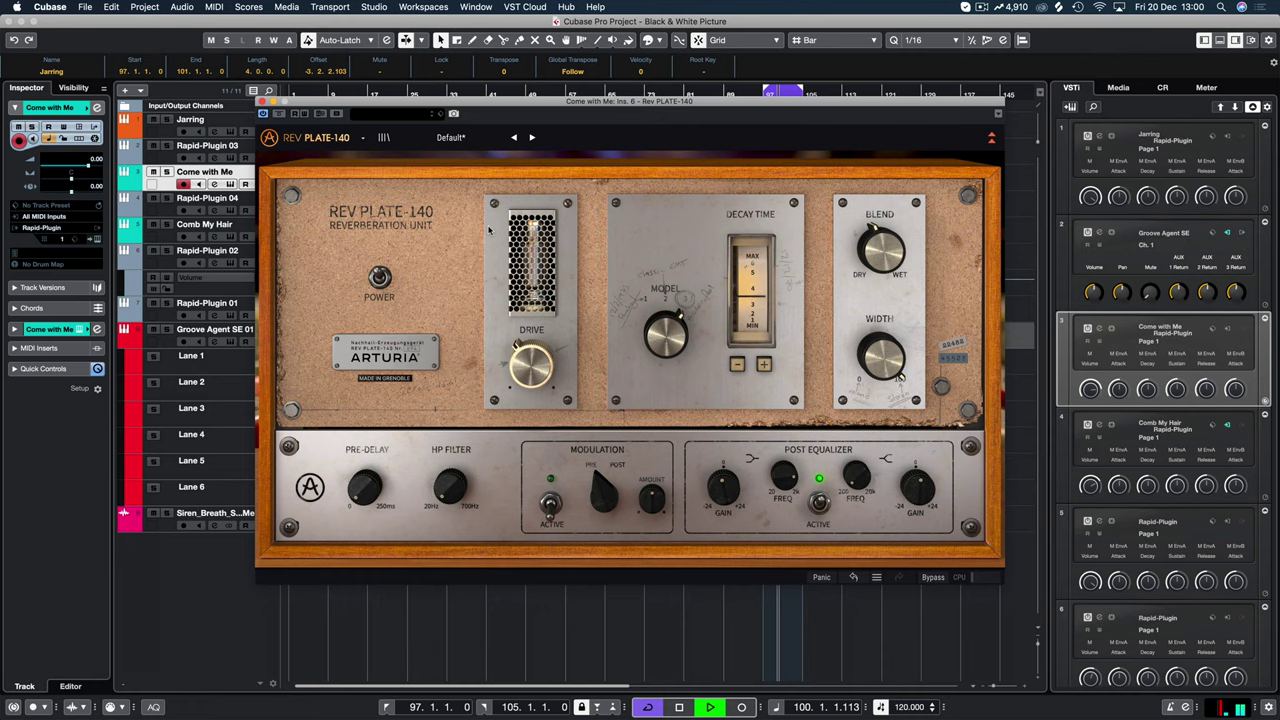
Compare the full mix with the plate reverb bypassed and active, and stop playback.
left_click(279, 114)
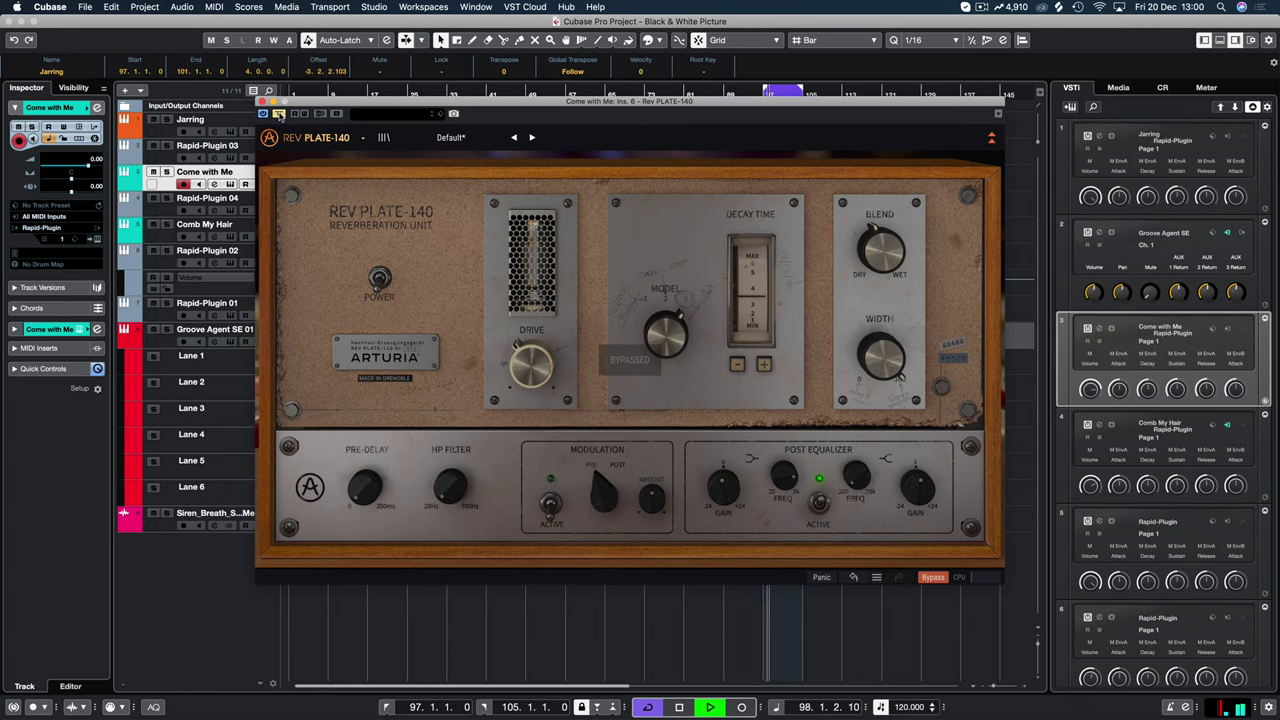
left_click(279, 114)
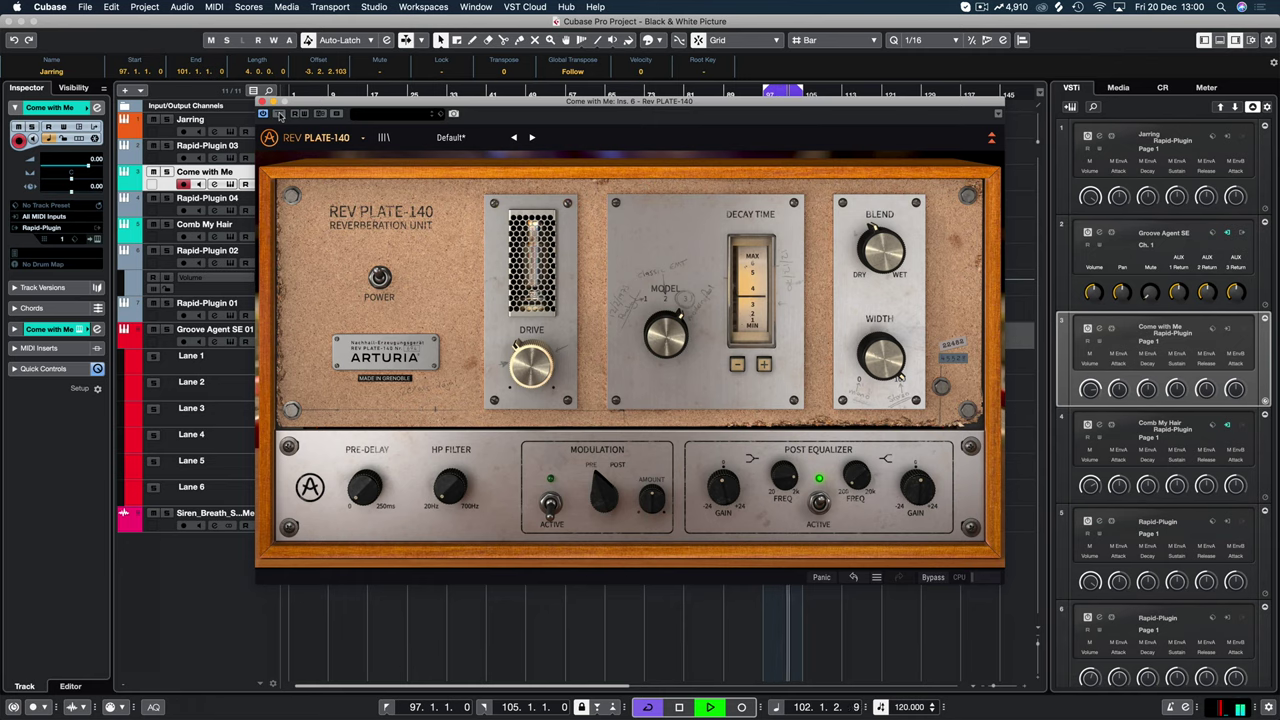
left_click(279, 114)
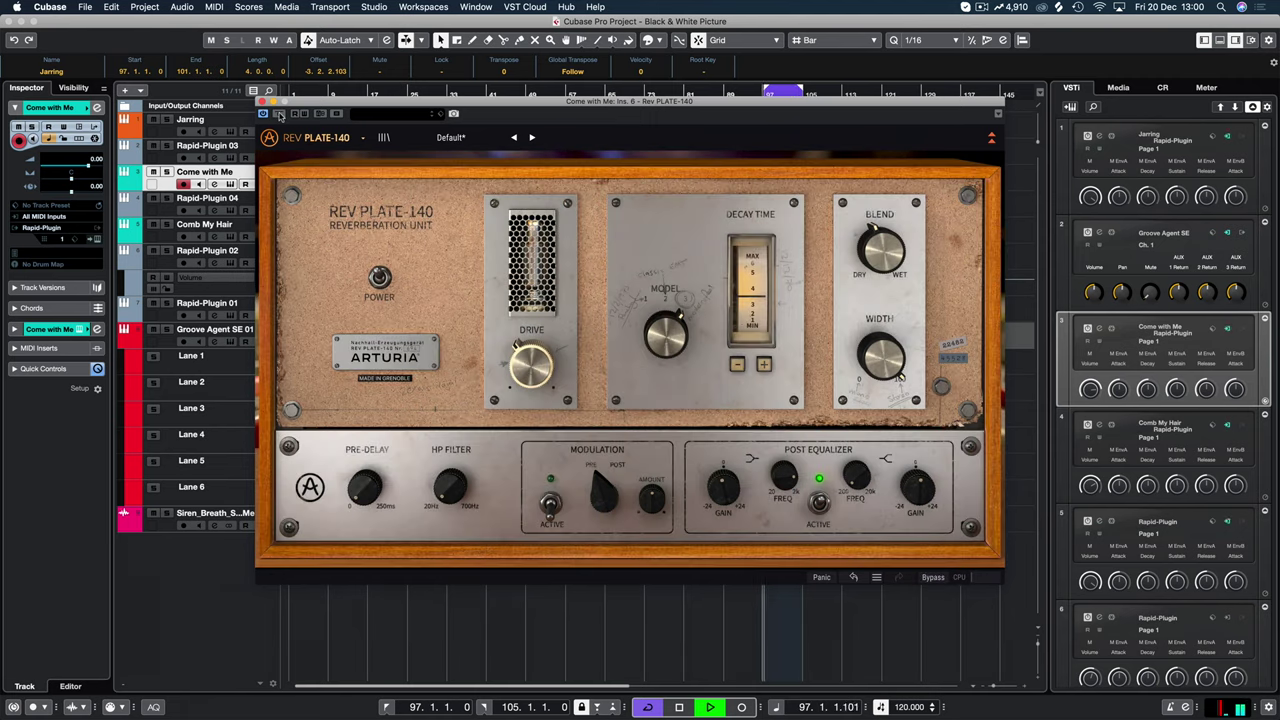
left_click(279, 114)
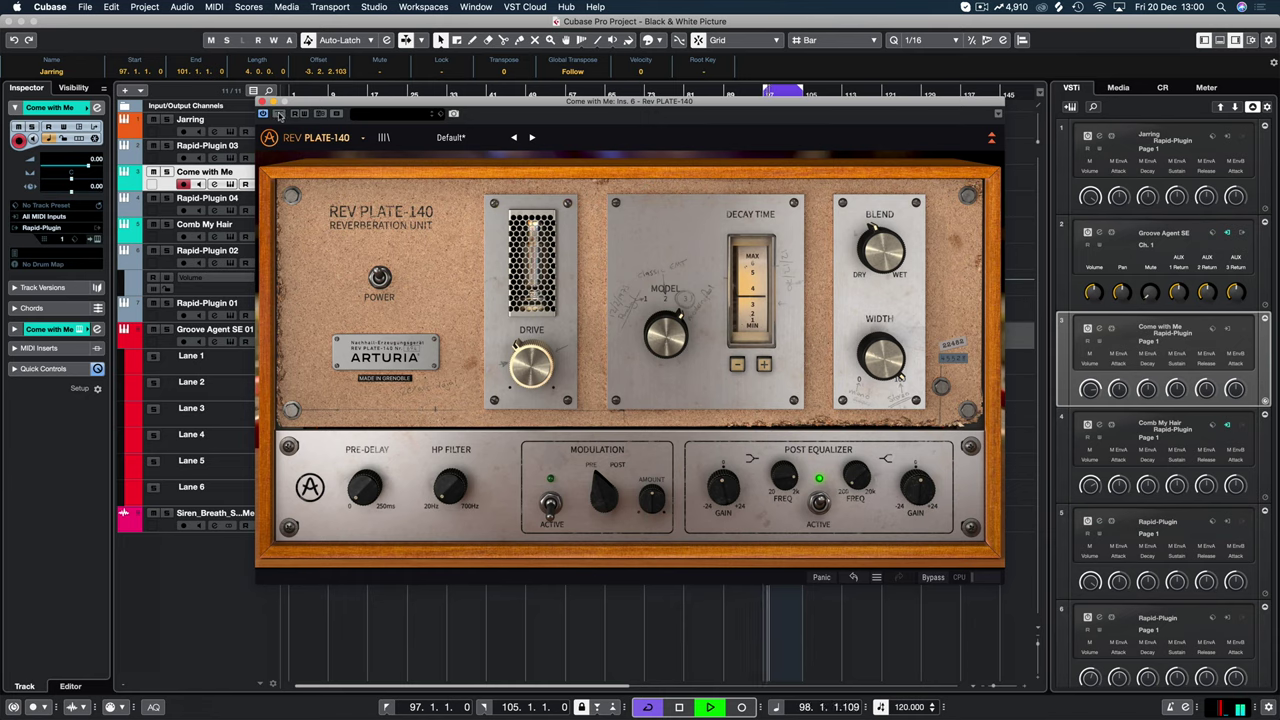
key("space")
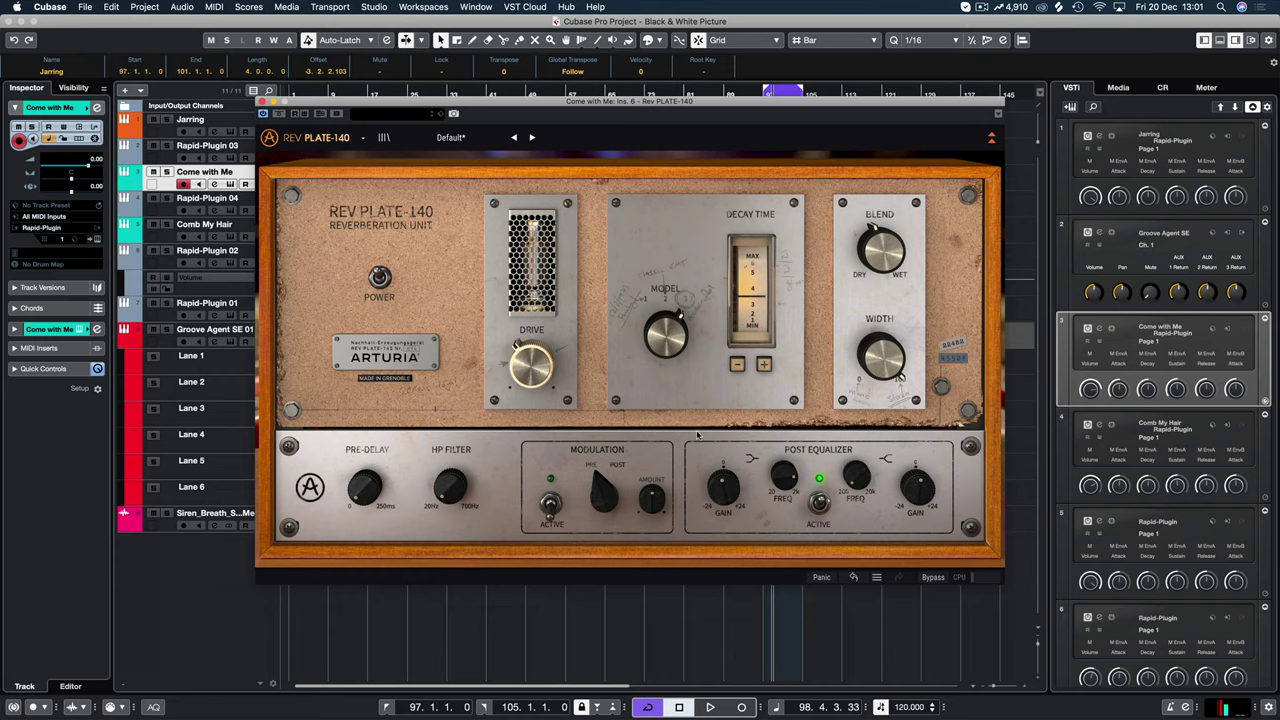
Close the reverb window, mute Lane 1 and solo the Groove Agent SE 01 track with the loop playing.
left_click(263, 102)
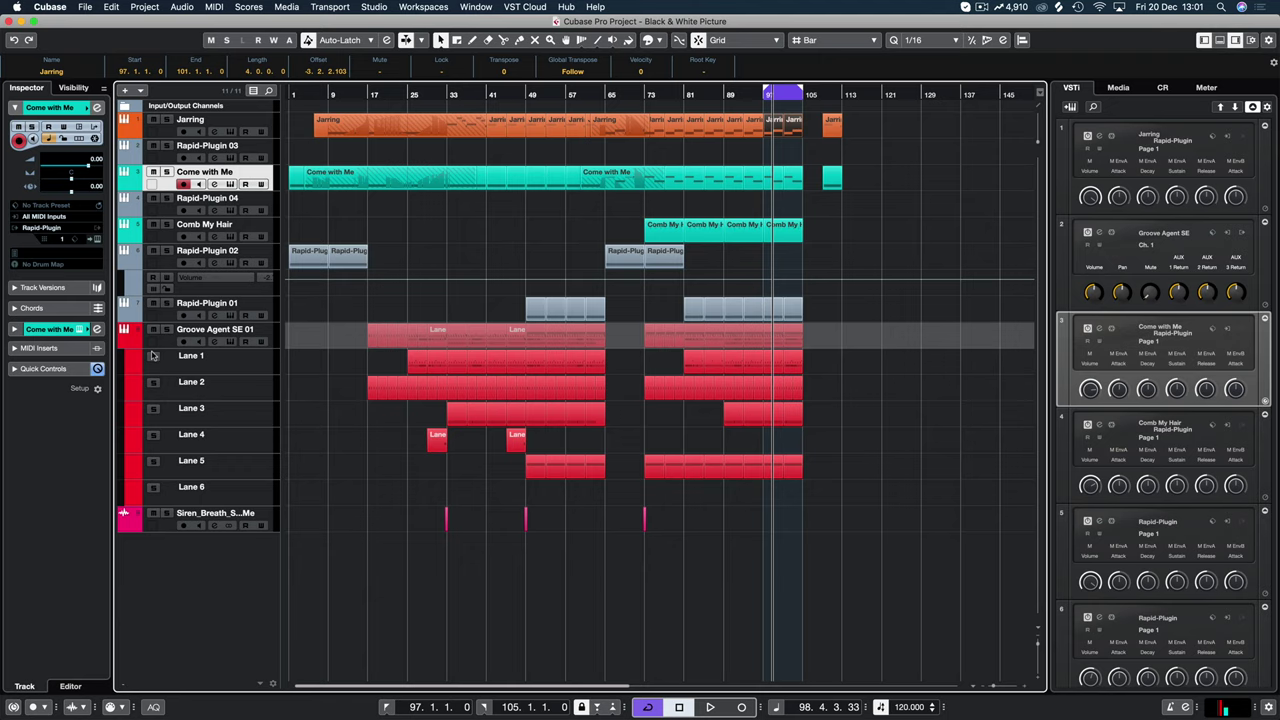
key("space")
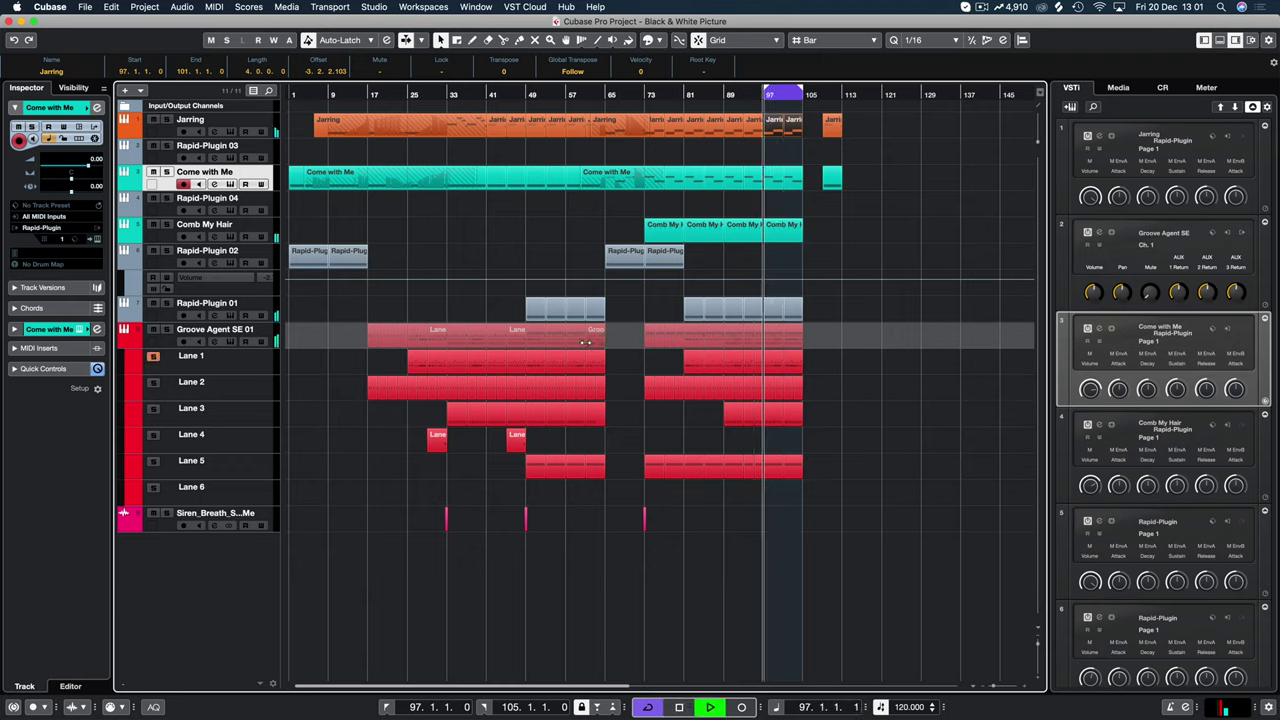
left_click(154, 356)
left_click(165, 330)
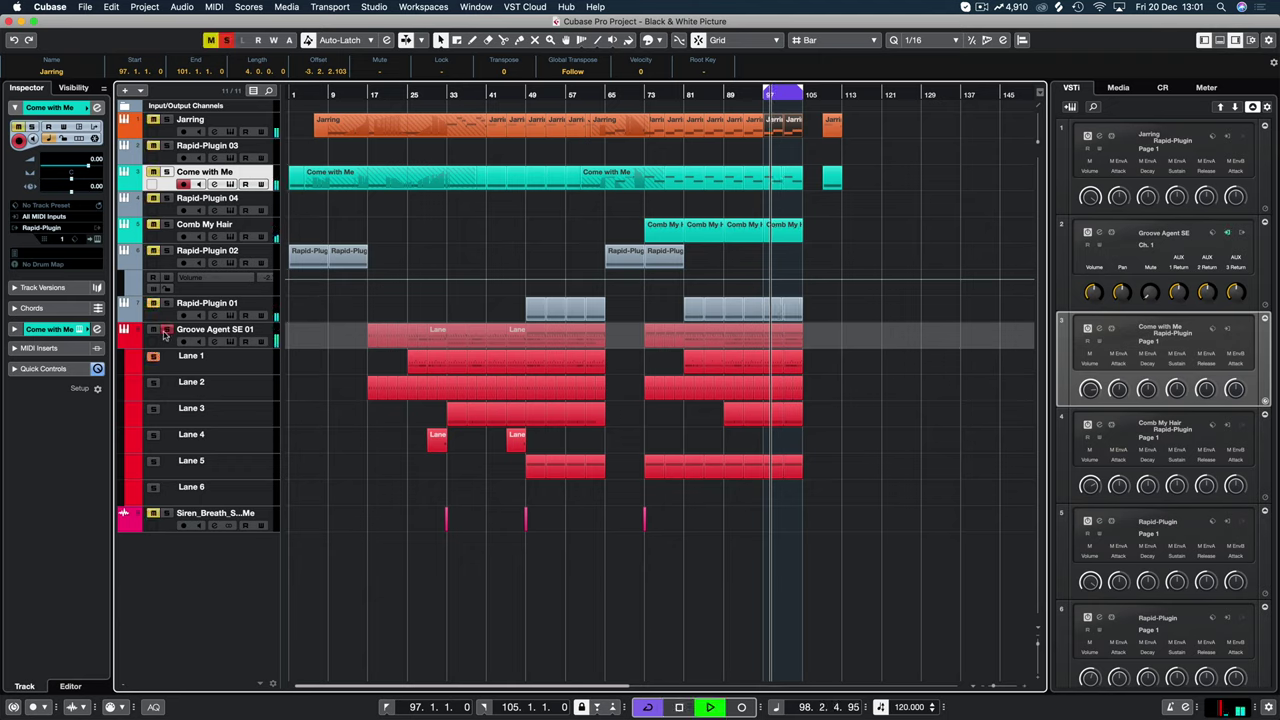
left_click(205, 364)
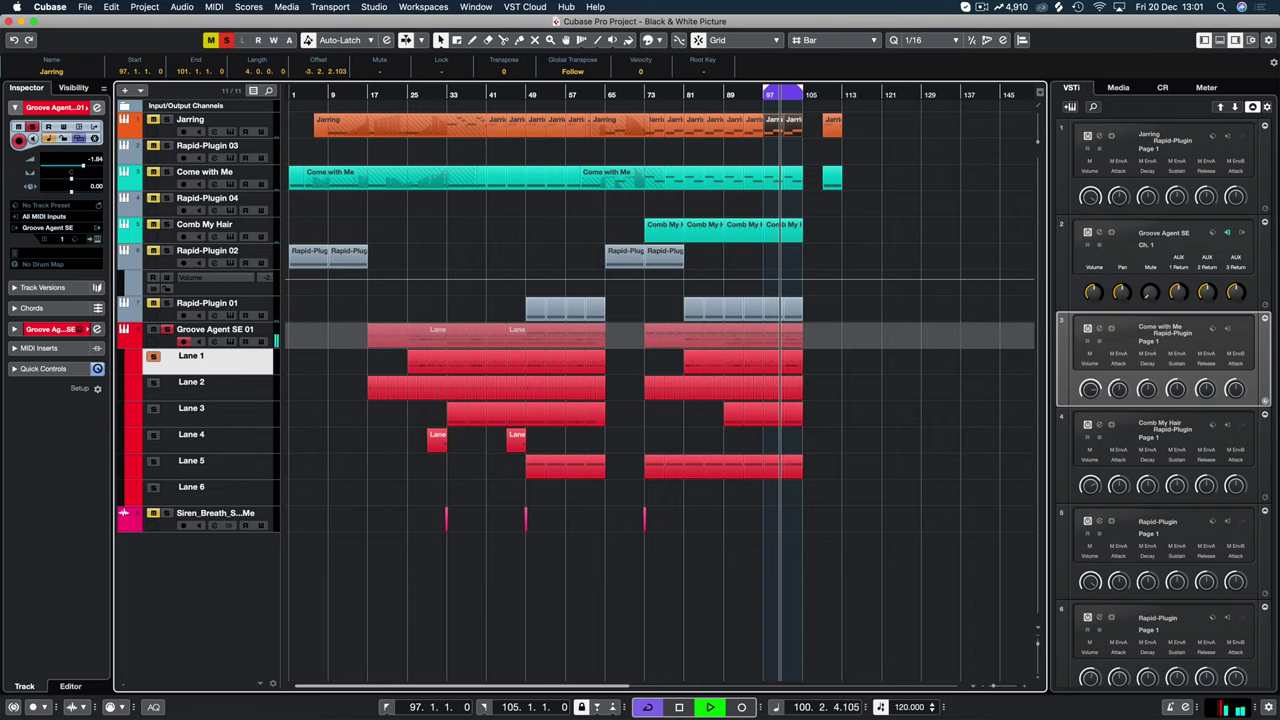
Show the MixConsole and switch off the Tal-Reverb-2 insert on the Groove Agent SE 01 channel.
key("F3")
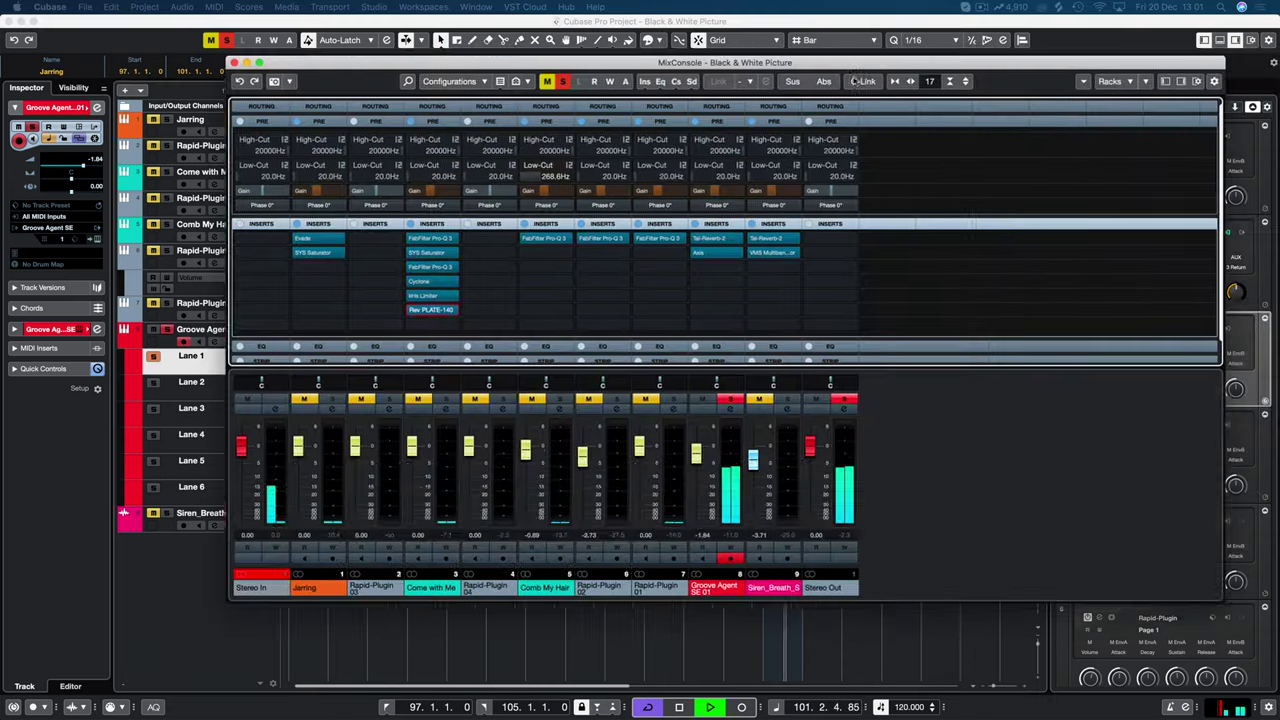
left_click_drag(855, 81, 725, 85)
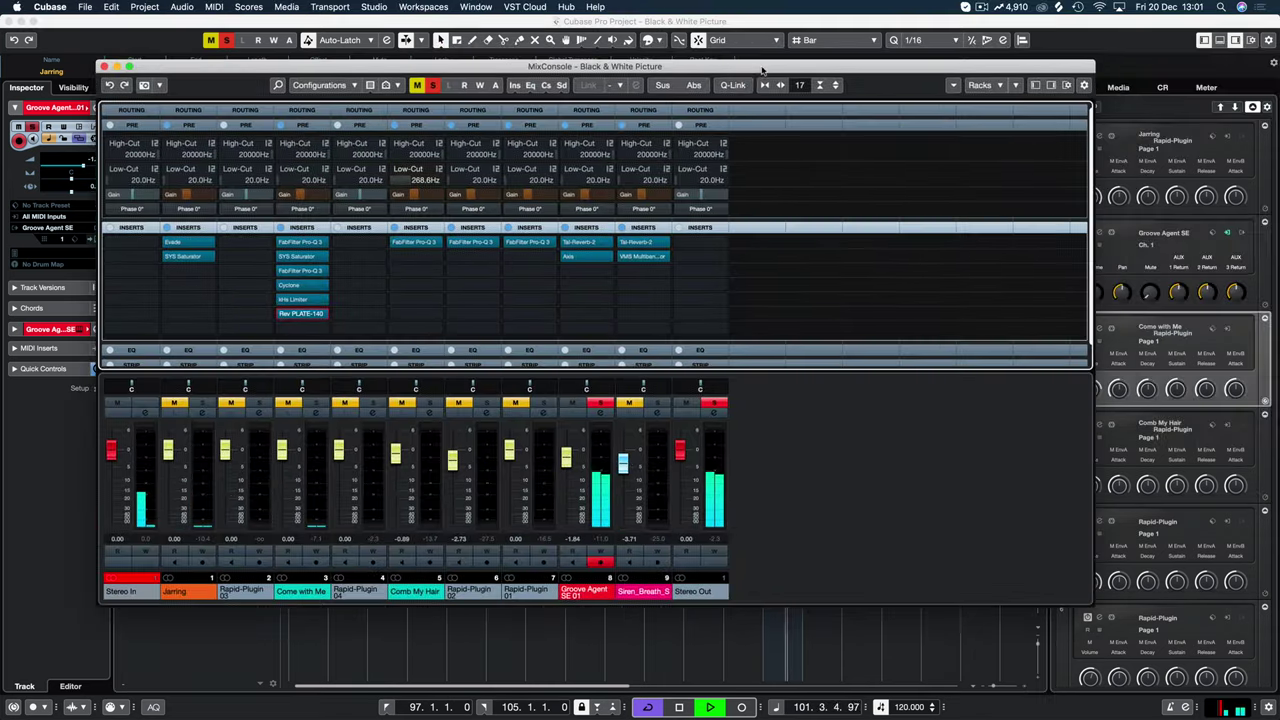
left_click(565, 243)
Insert the Arturia Rev PLATE-140 in the third insert slot of the Groove Agent SE 01 channel.
left_click(596, 271)
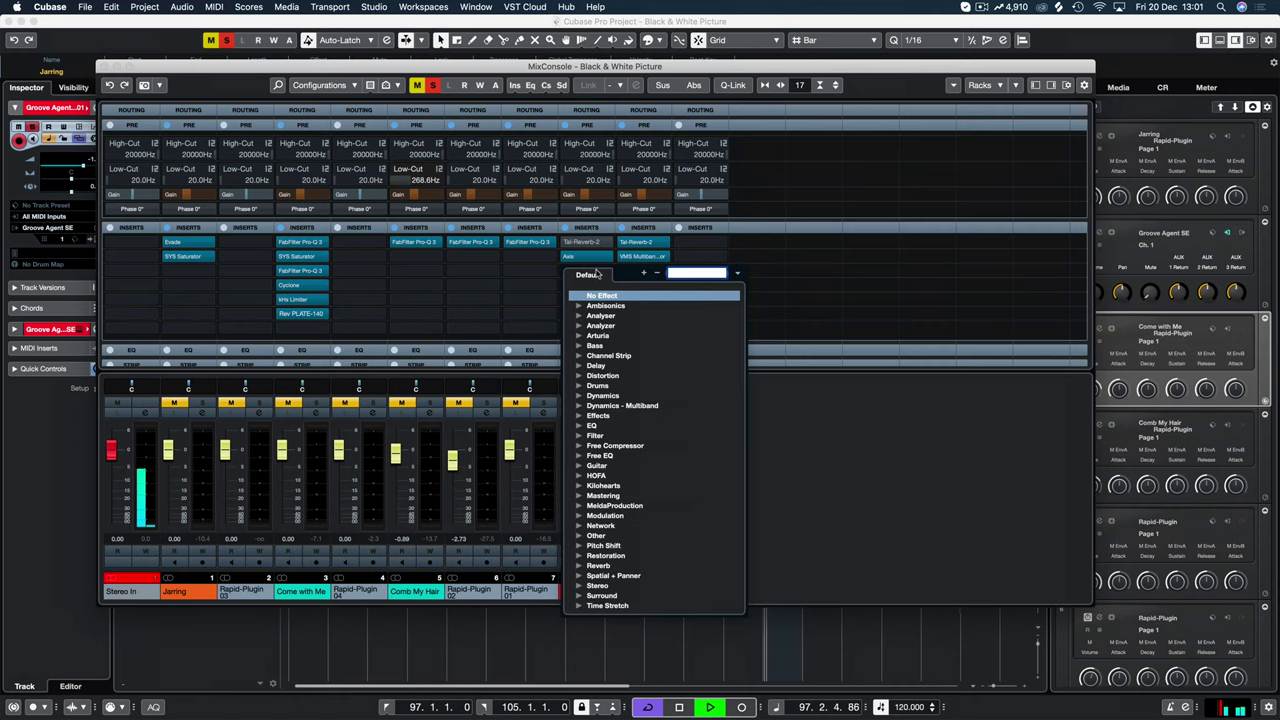
type("rev")
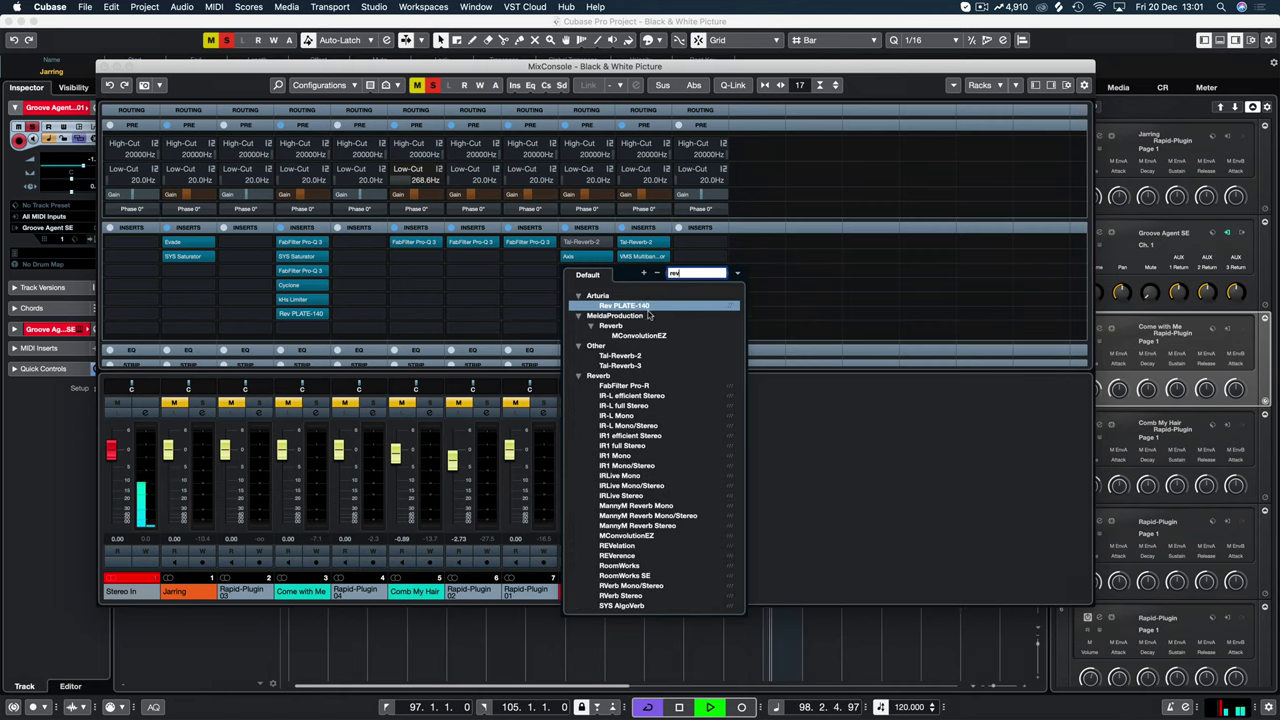
left_click(648, 306)
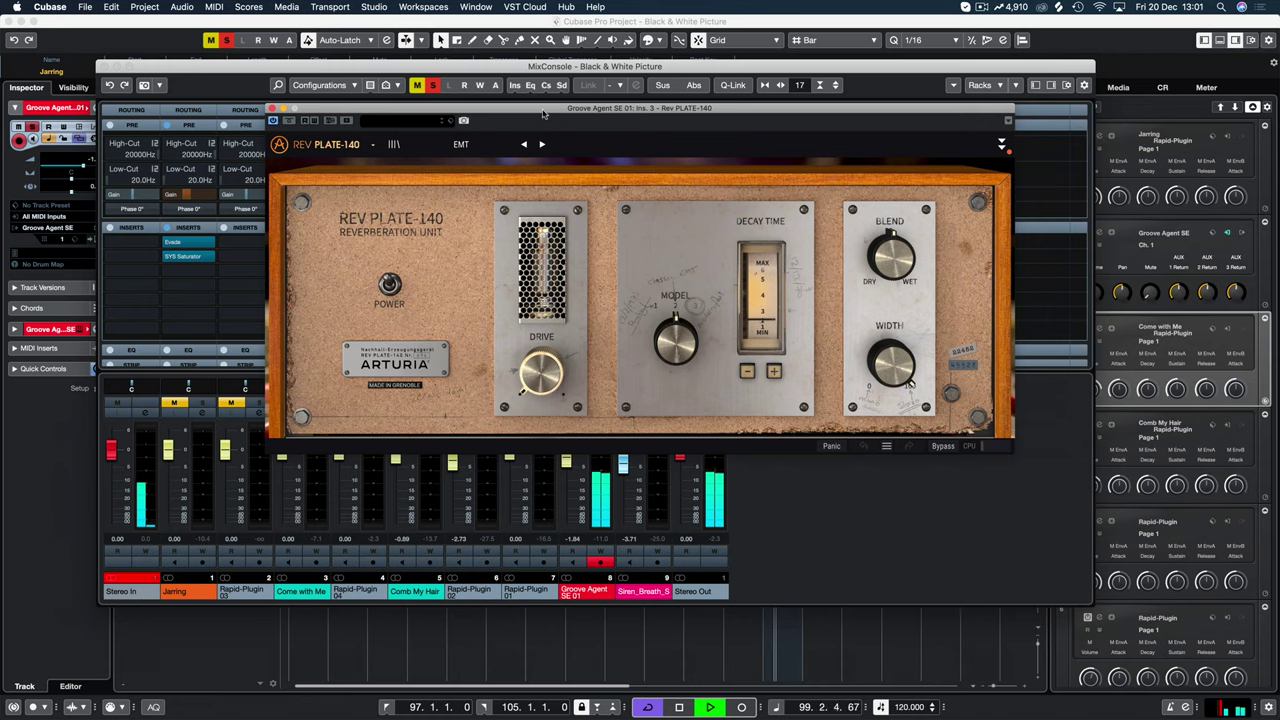
left_click_drag(543, 114, 482, 112)
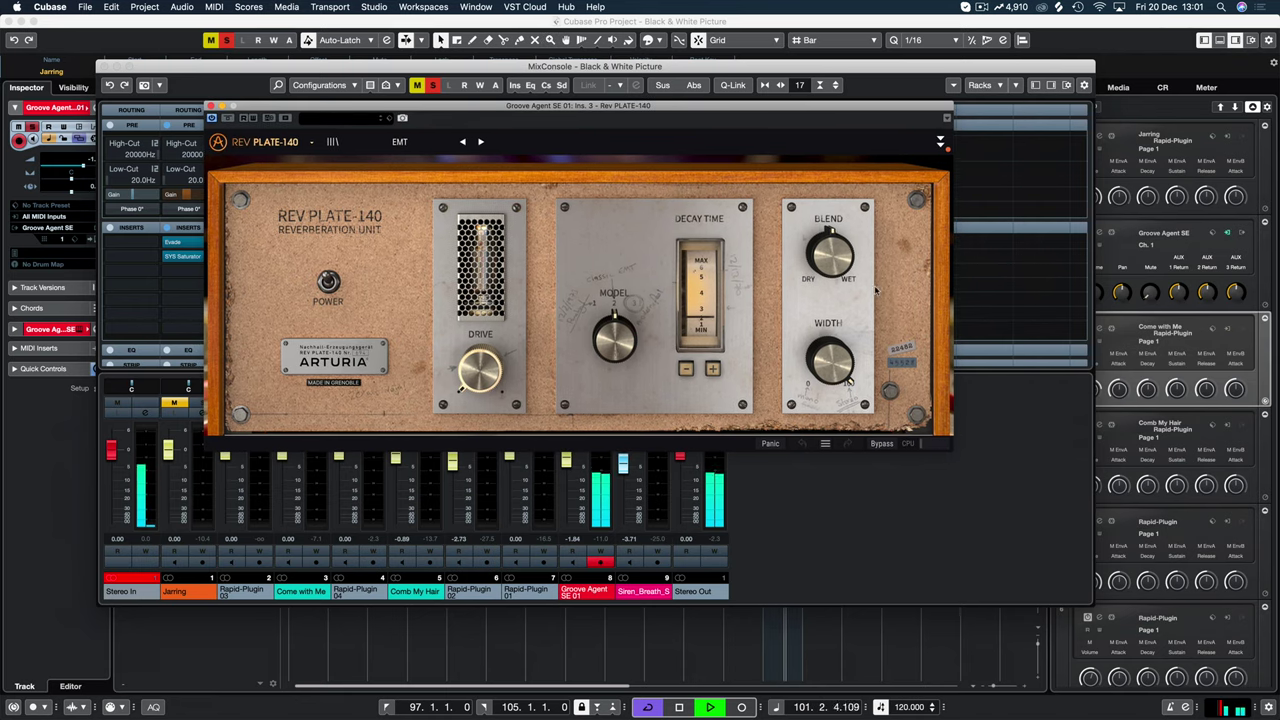
Raise the drum reverb's drive, switch the plate to model 1 and set a mostly dry blend.
left_click_drag(826, 238, 826, 300)
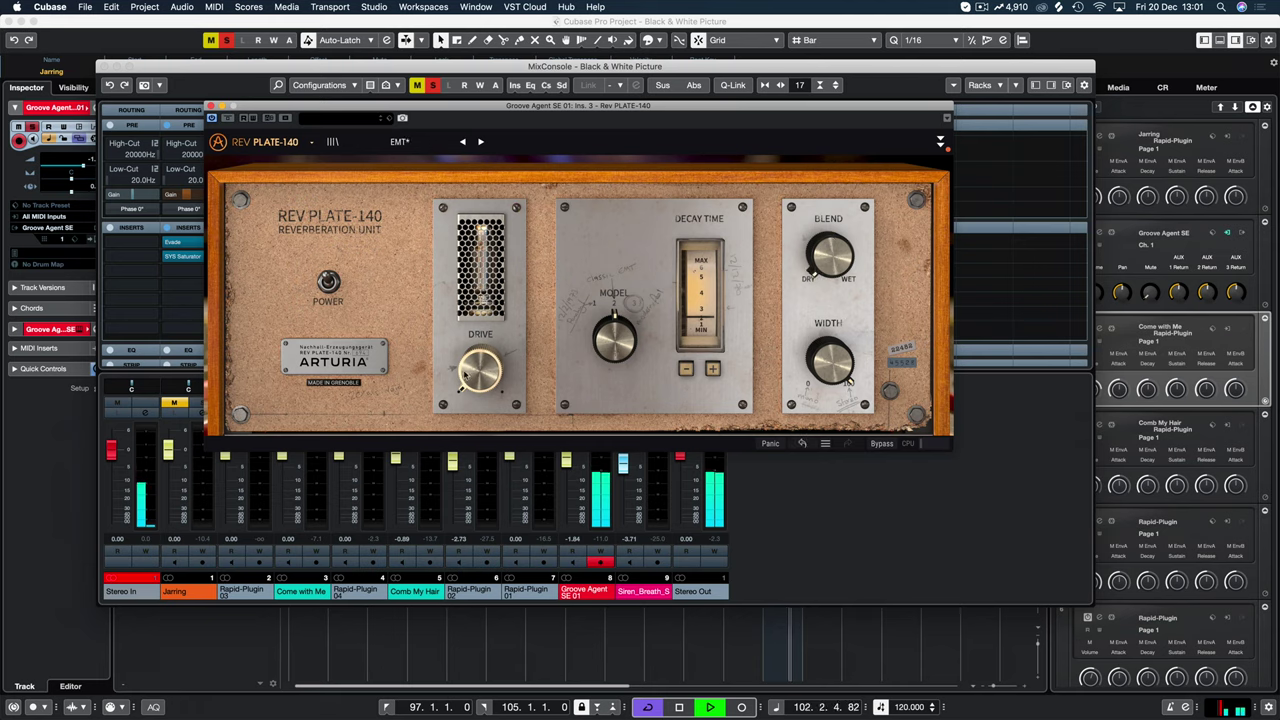
left_click_drag(480, 370, 480, 278)
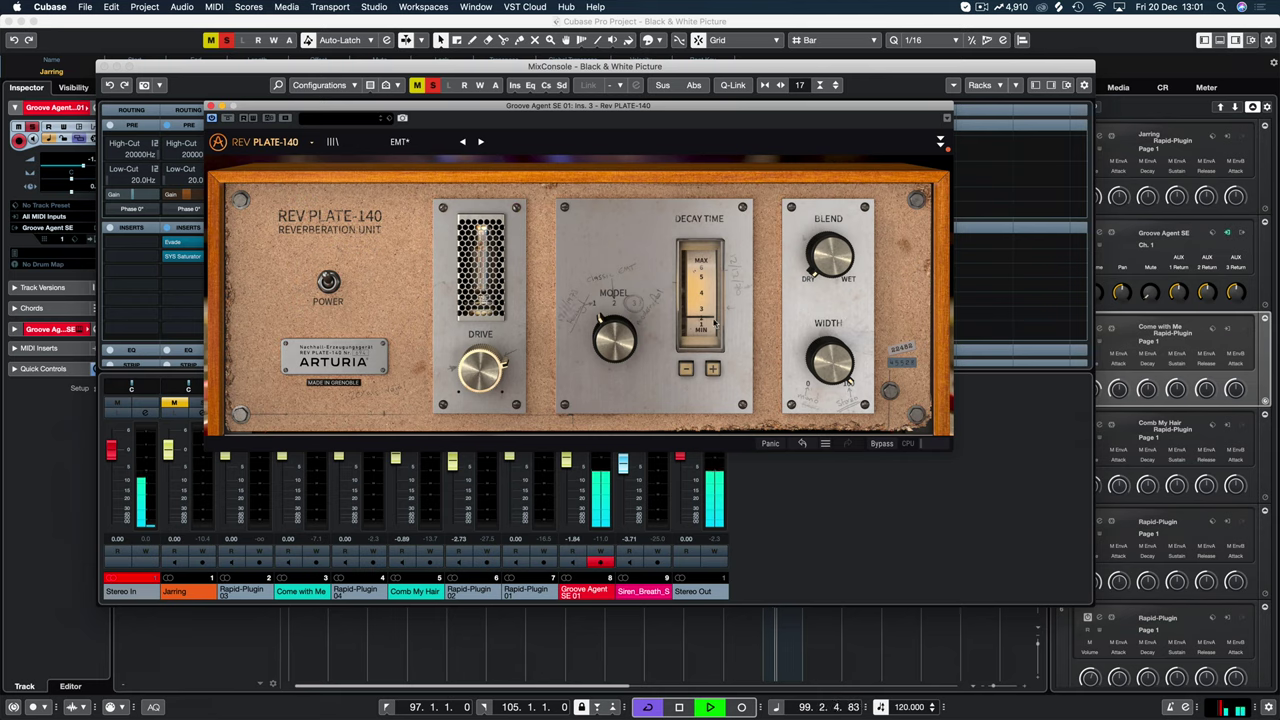
left_click_drag(836, 240, 836, 195)
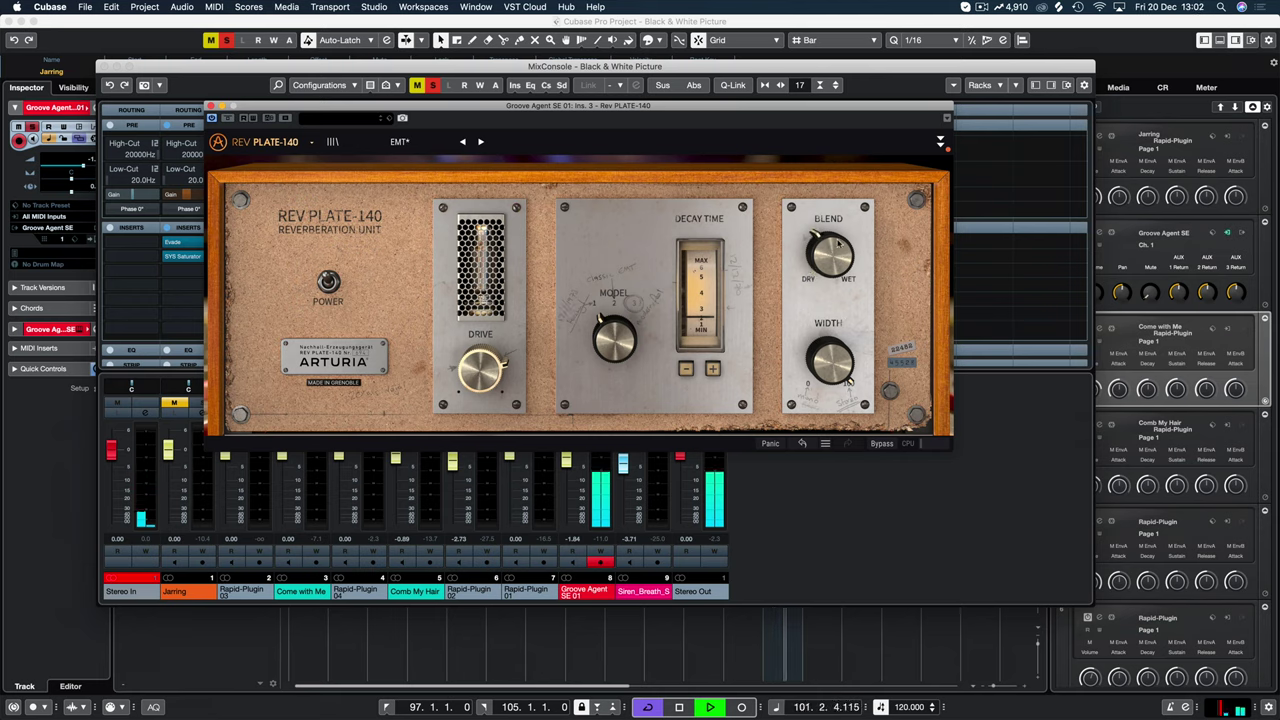
left_click_drag(832, 246, 832, 243)
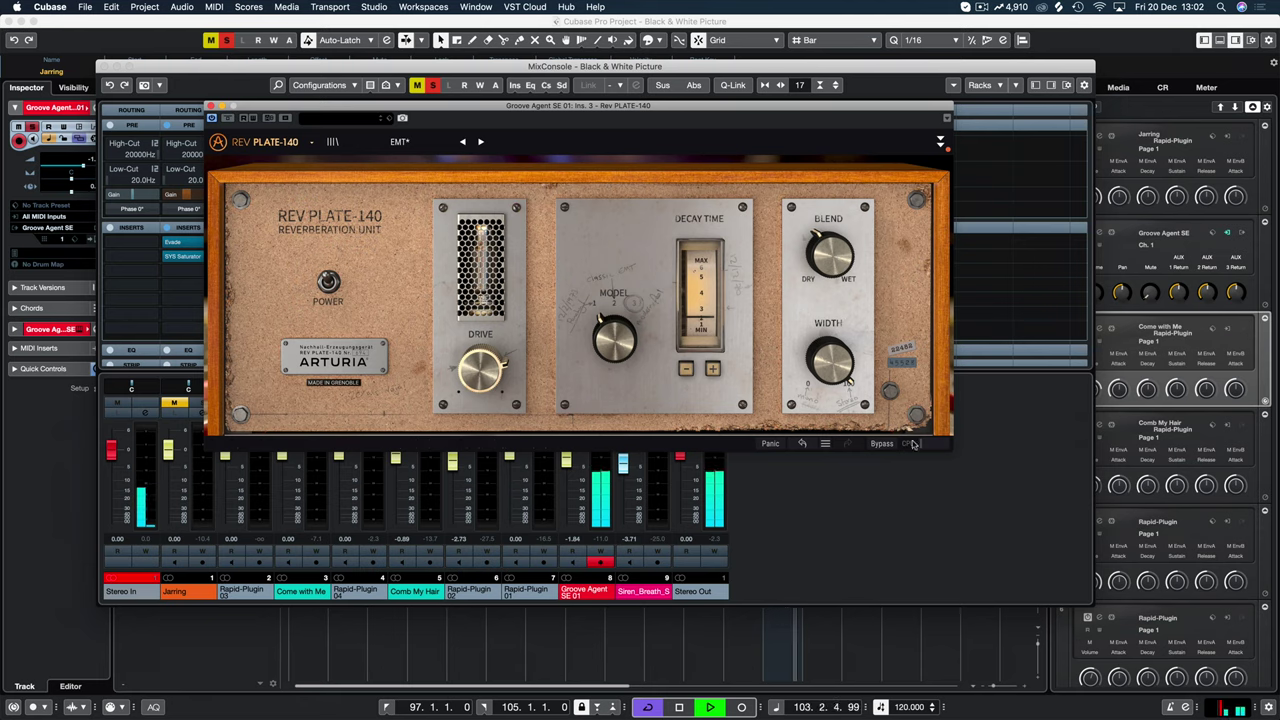
Show the drum reverb's advanced controls and lengthen the decay time slightly.
left_click(940, 143)
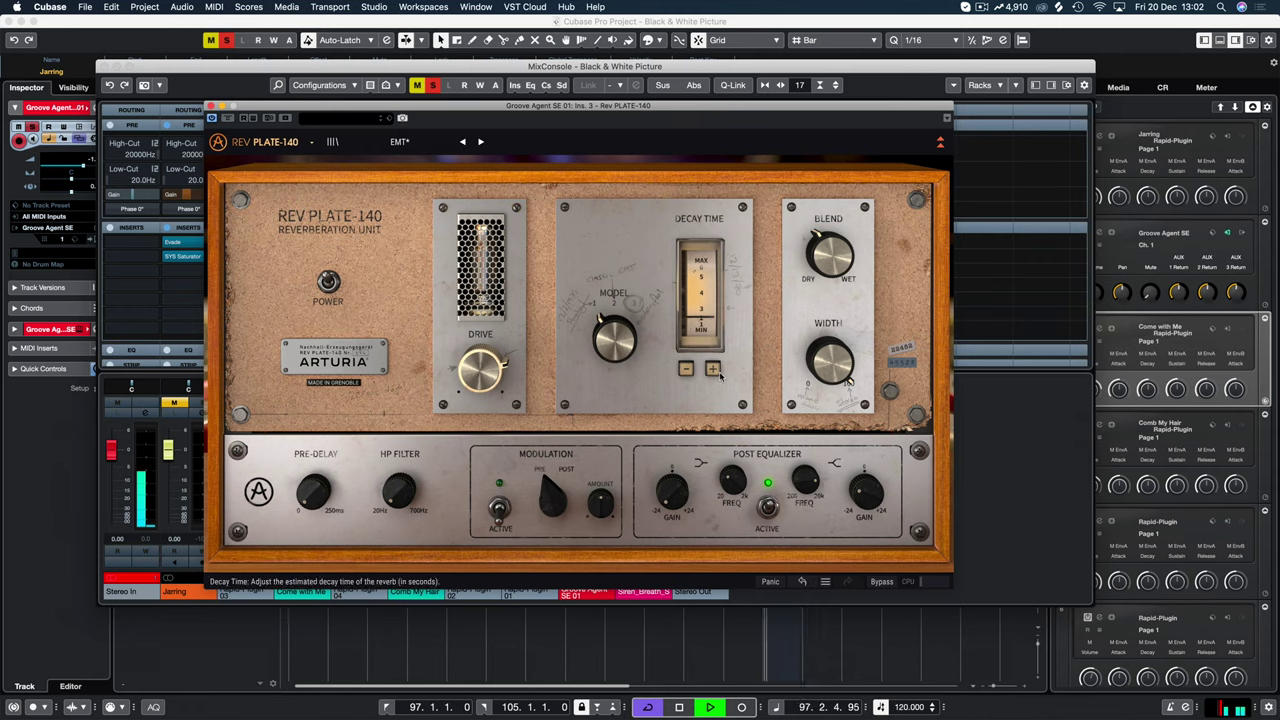
left_click(713, 369)
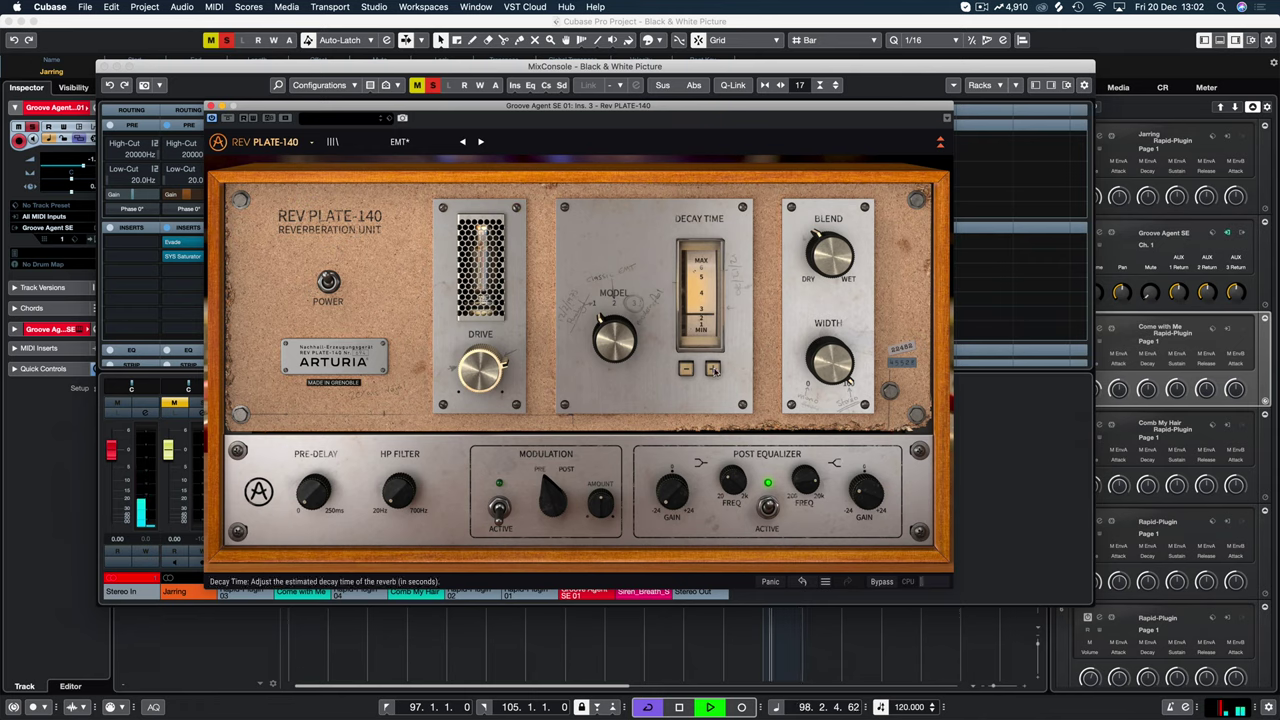
left_click(714, 371)
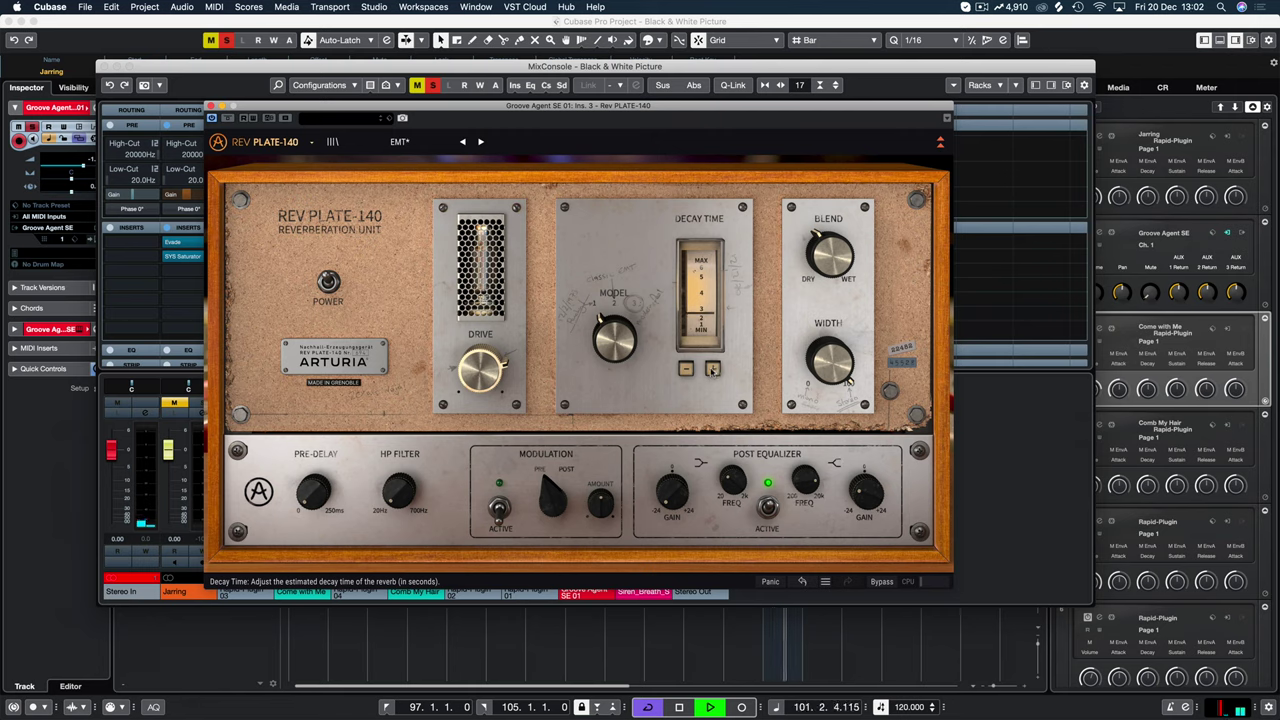
Turn the drum reverb's blend slightly wetter, narrow the stereo width to about 0.528 and lengthen the decay one step.
mouse_move(826, 258)
left_mouse_down()
mouse_move(828, 230)
mouse_move(829, 249)
left_mouse_up()
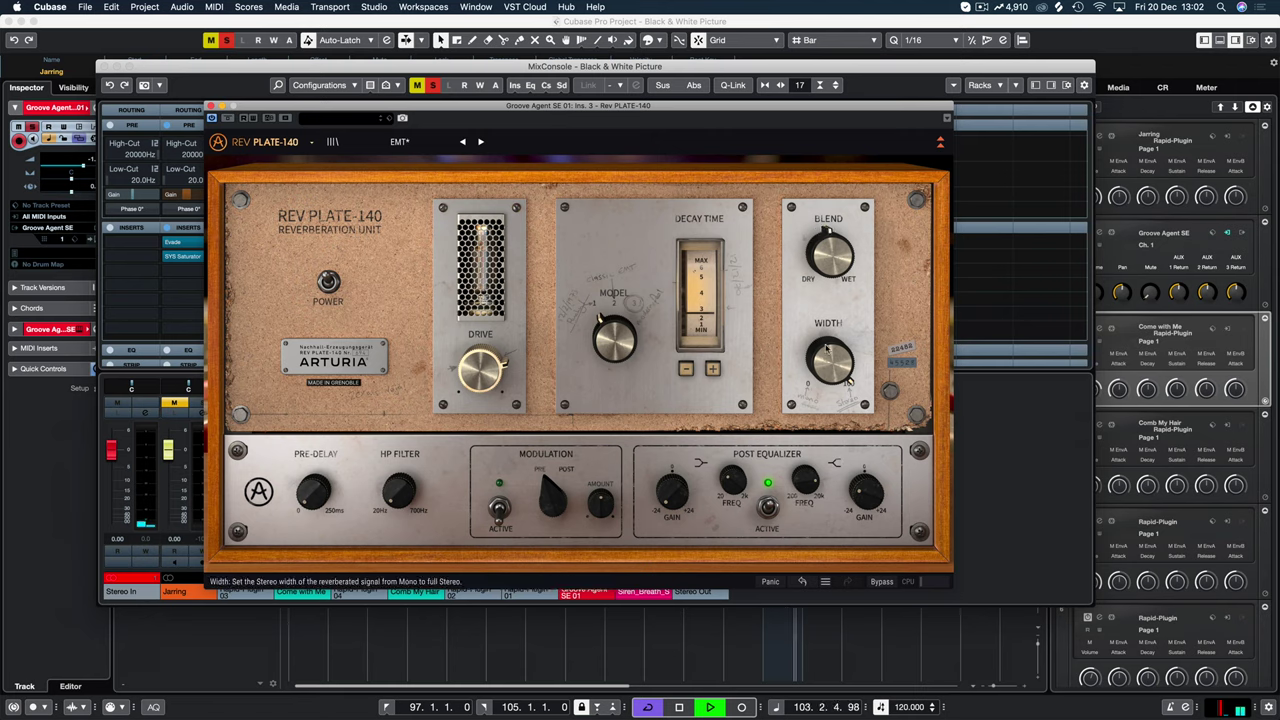
left_click_drag(848, 382, 848, 374)
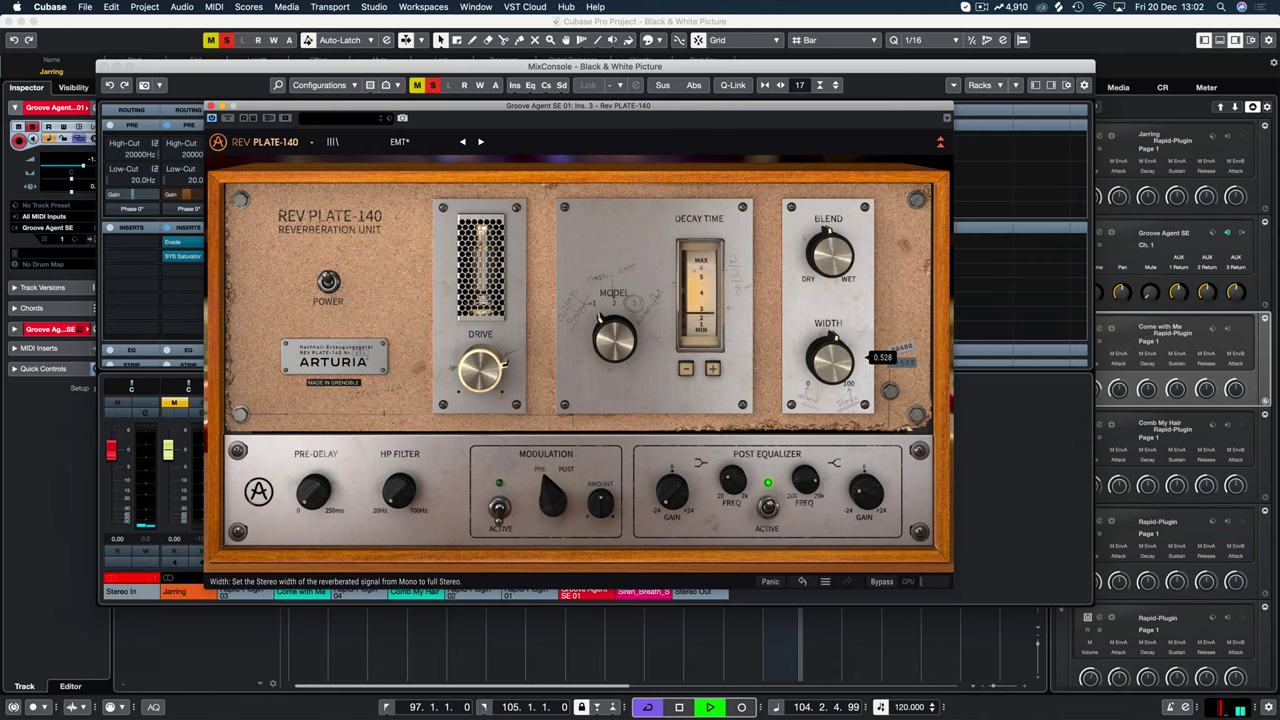
left_click(712, 369)
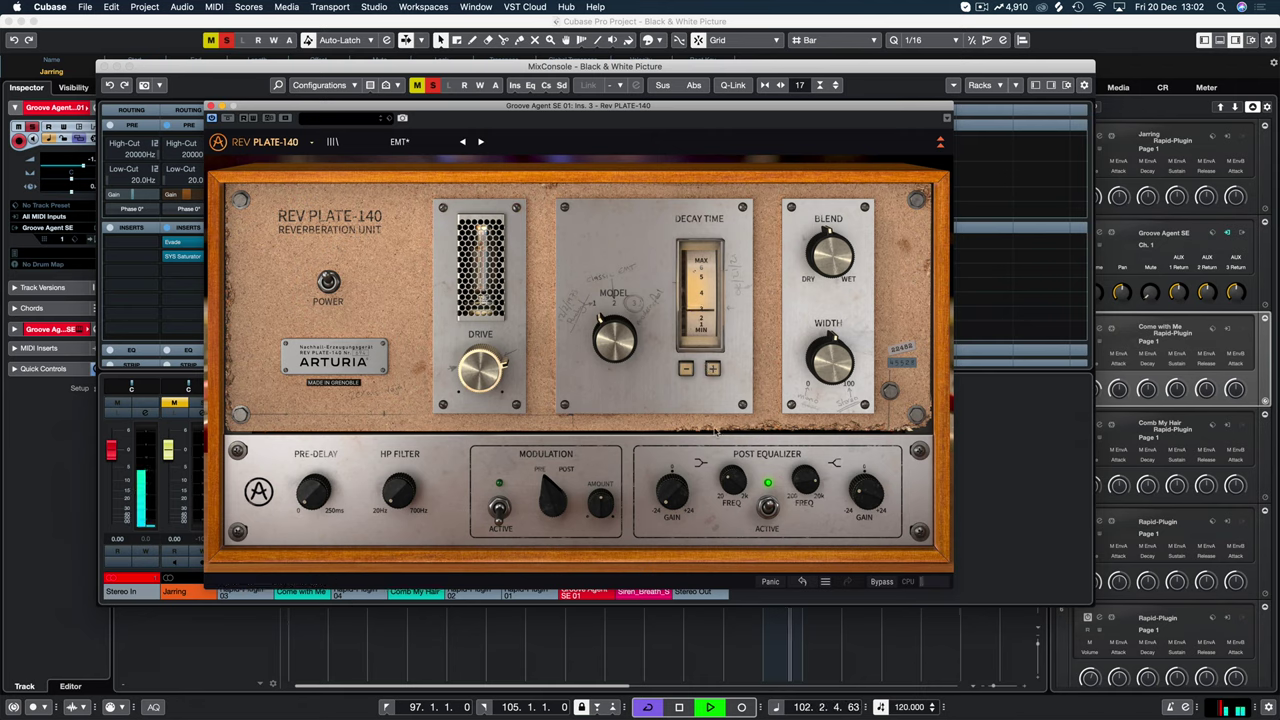
Bring the post equalizer's low shelf gain to about 0.384 dB and raise the high shelf gain.
mouse_move(671, 500)
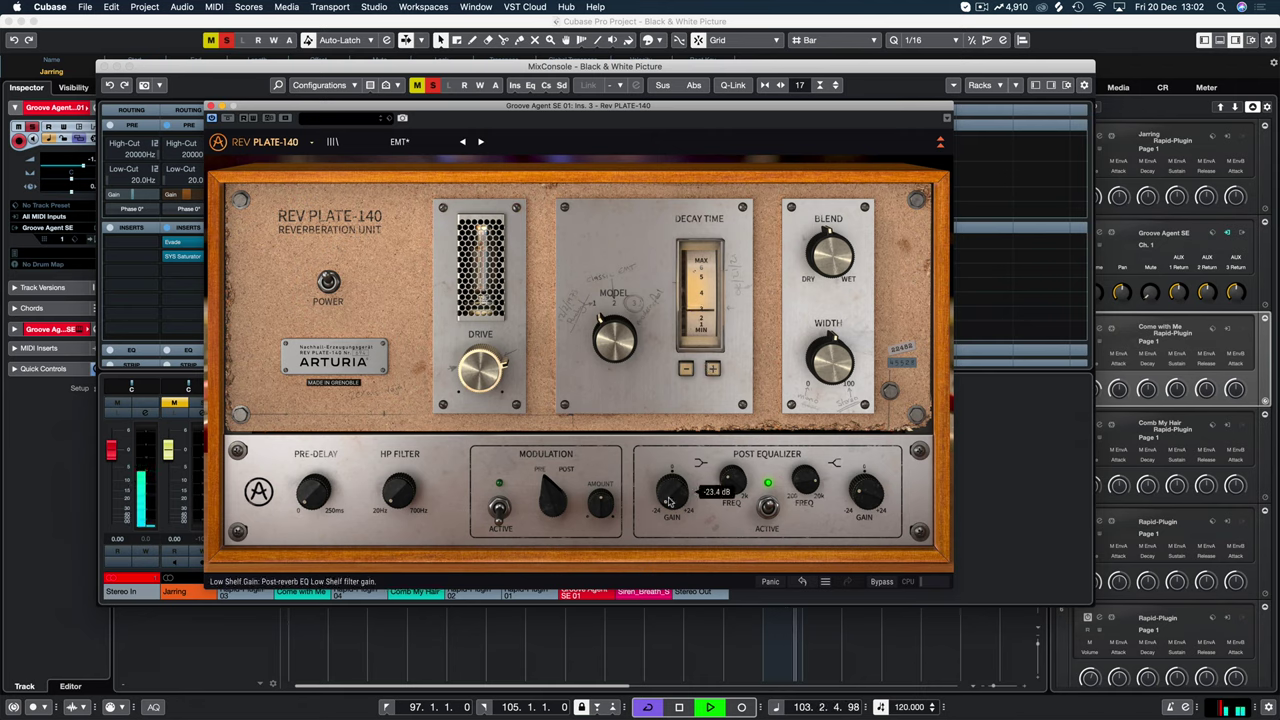
mouse_move(667, 501)
left_mouse_down()
mouse_move(667, 460)
mouse_move(672, 496)
left_mouse_up()
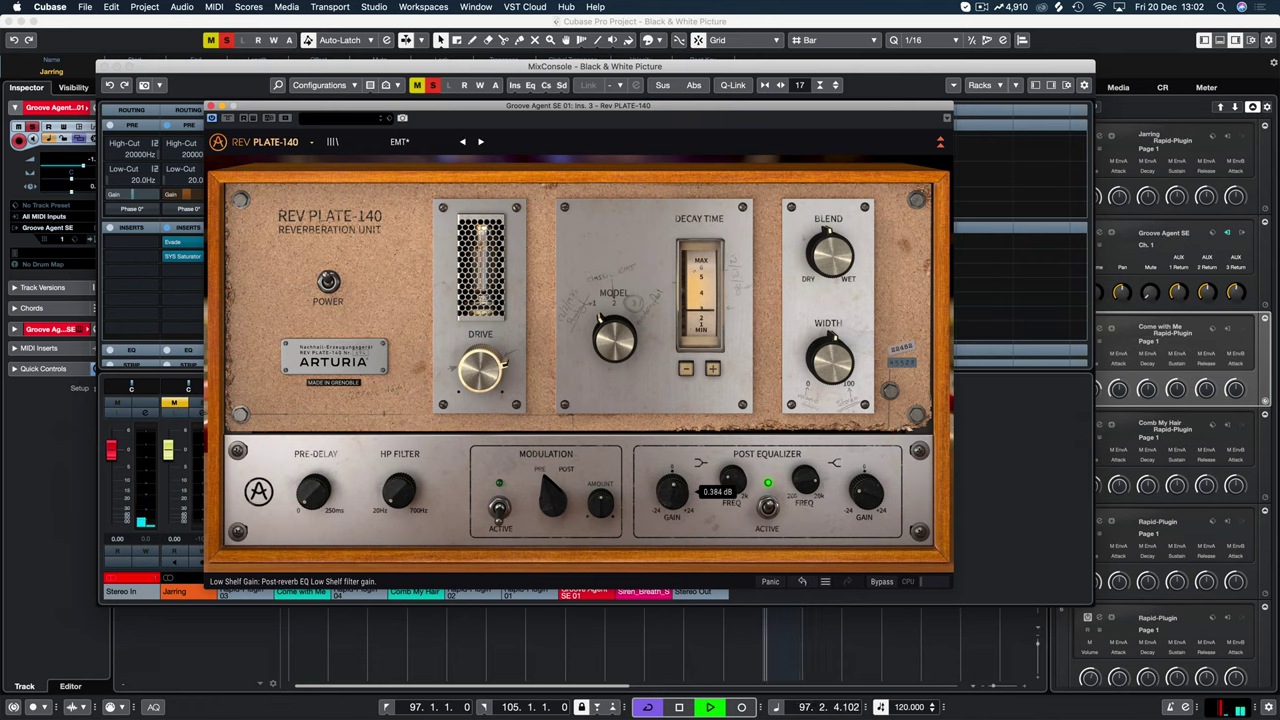
left_click_drag(872, 498, 866, 474)
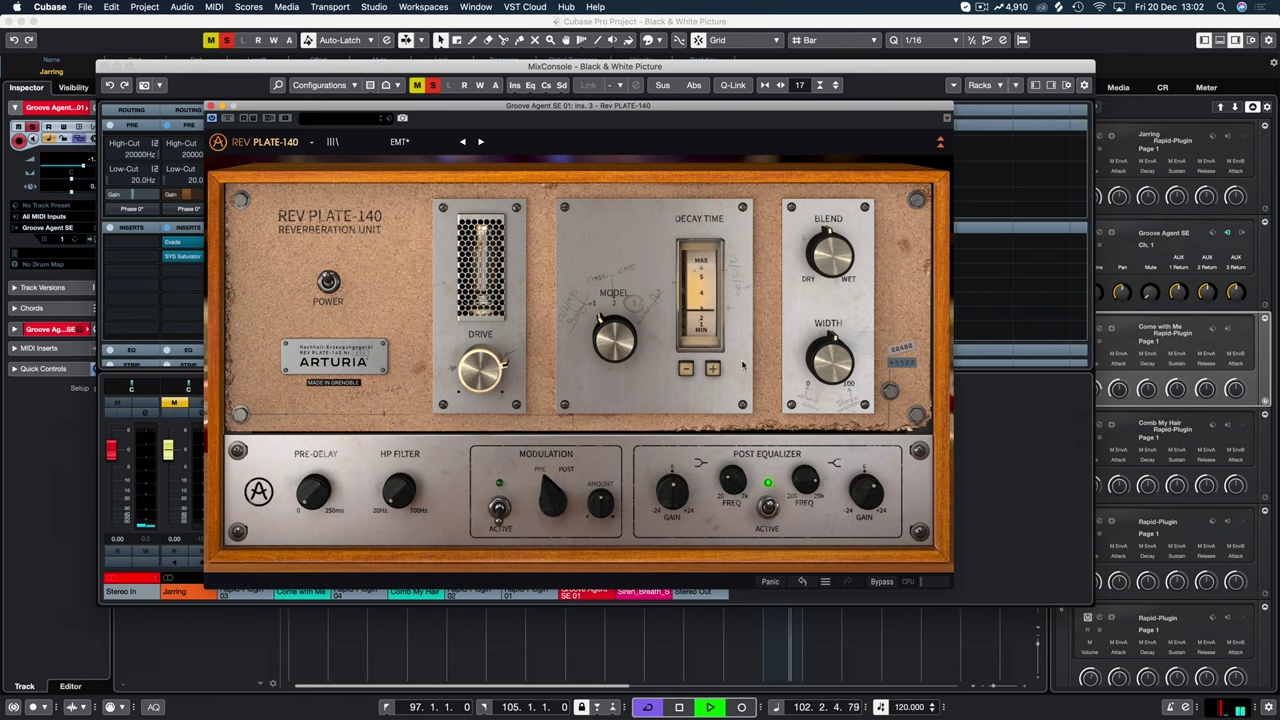
Lengthen the decay time to about 4 seconds, stopping and restarting the loop to hear the reverb tail.
left_click(715, 369)
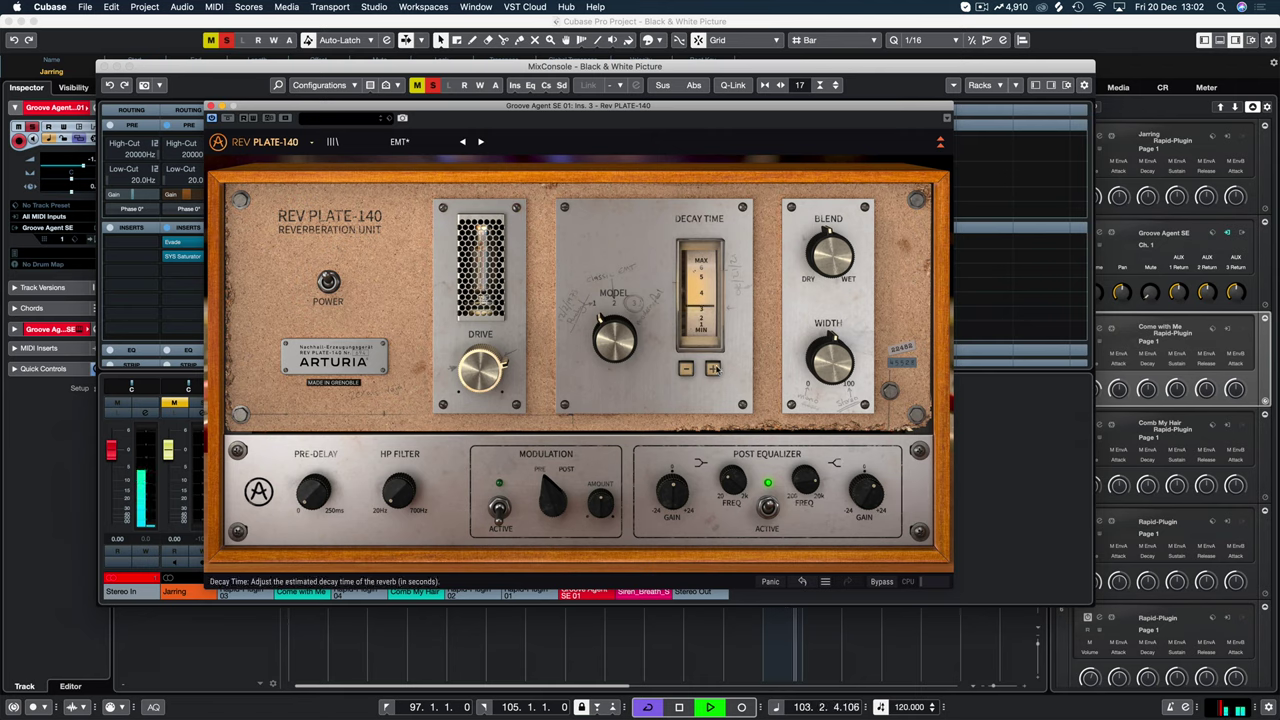
left_click(712, 369)
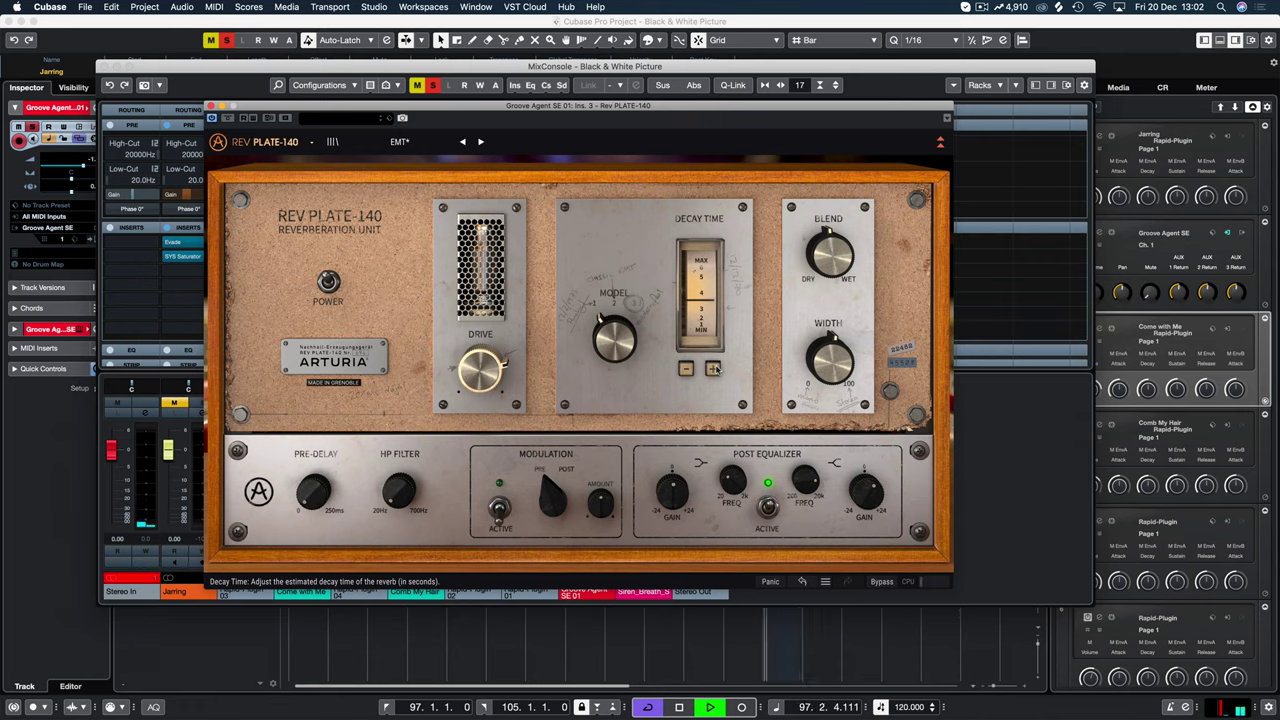
left_click(712, 369)
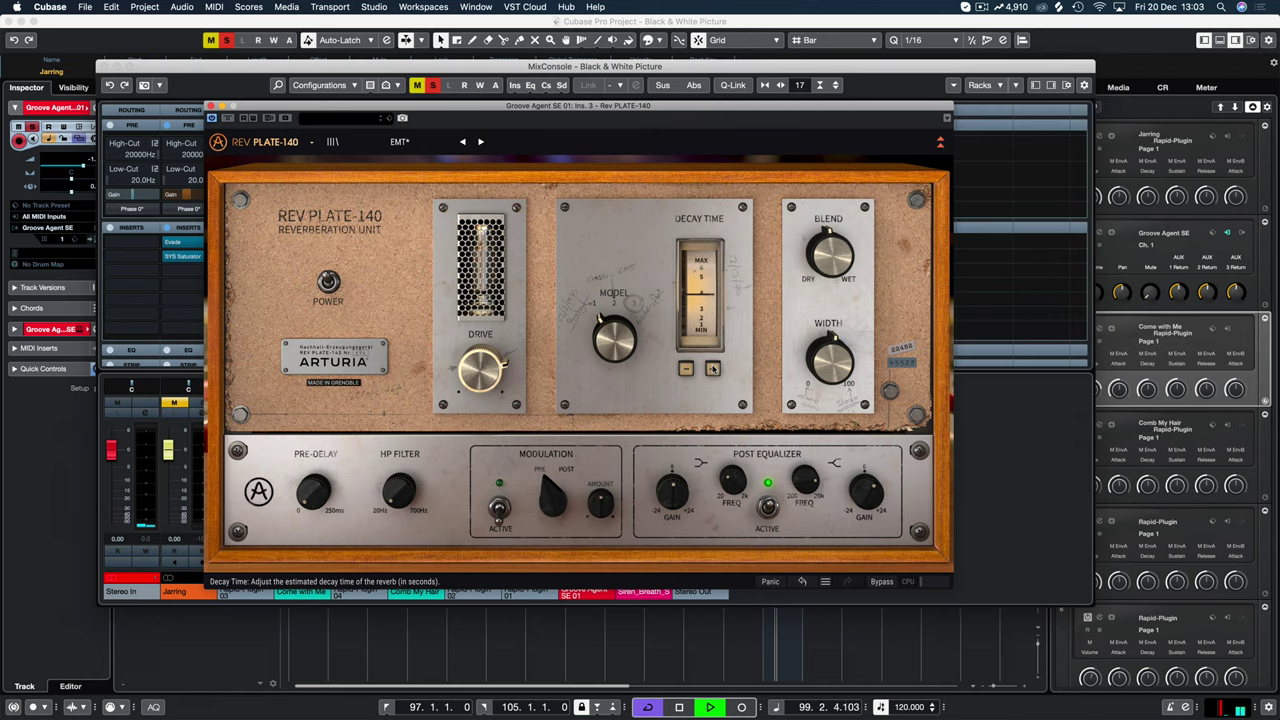
key("space")
key("space")
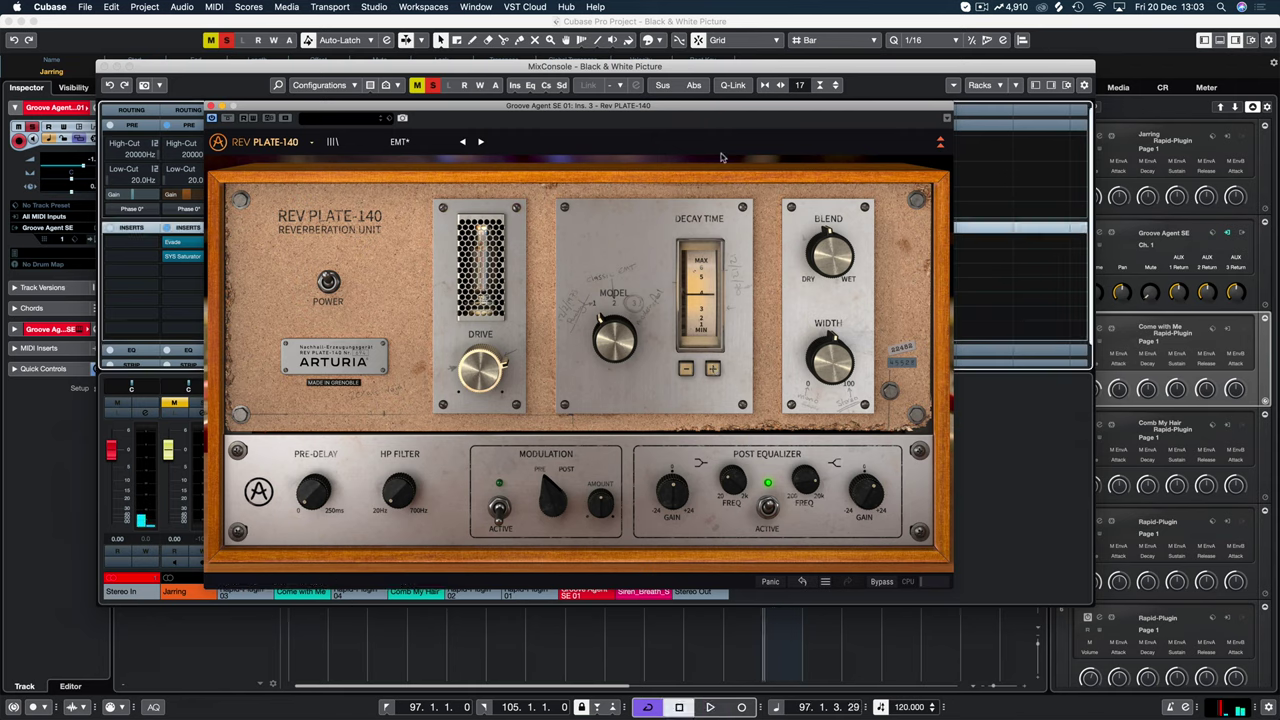
key("space")
Turn the blend slightly wetter, try the pre-delay and HP filter controls with the filter ending at 20.0 Hz, and stop playback.
mouse_move(838, 250)
left_mouse_down()
mouse_move(838, 210)
mouse_move(838, 231)
left_mouse_up()
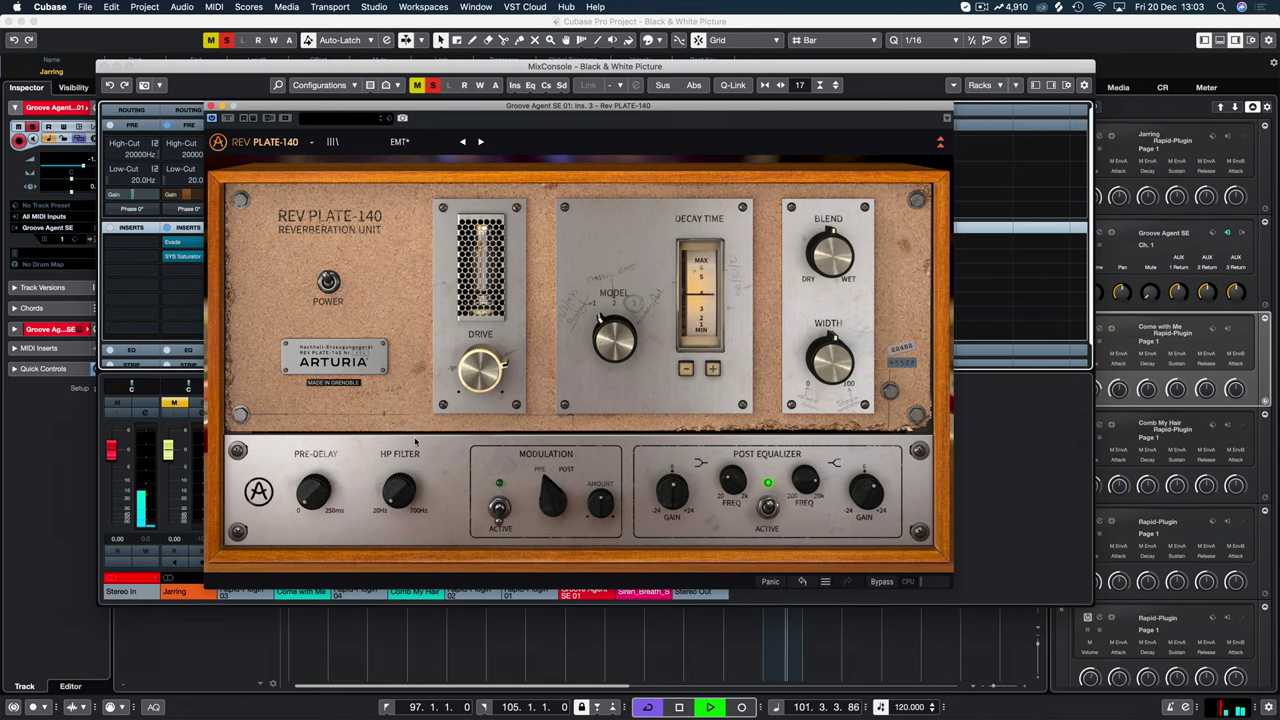
mouse_move(313, 491)
left_mouse_down()
mouse_move(313, 470)
mouse_move(313, 510)
left_mouse_up()
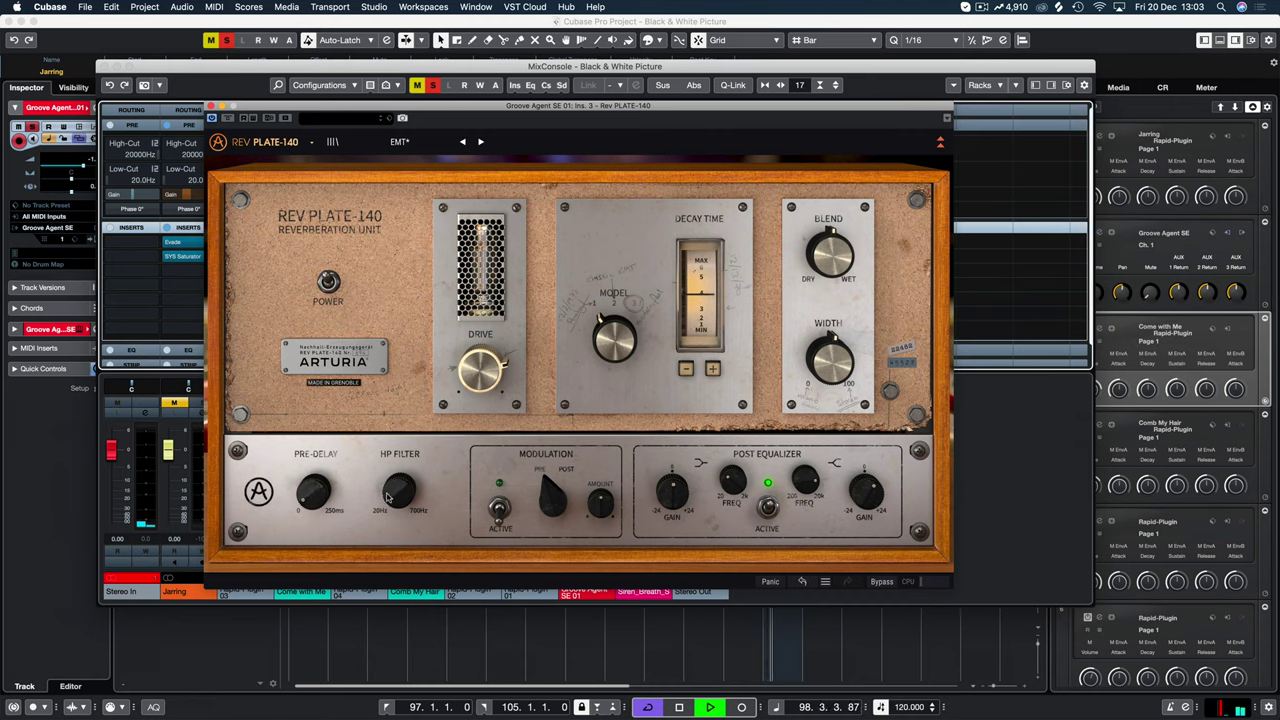
left_click_drag(388, 497, 388, 440)
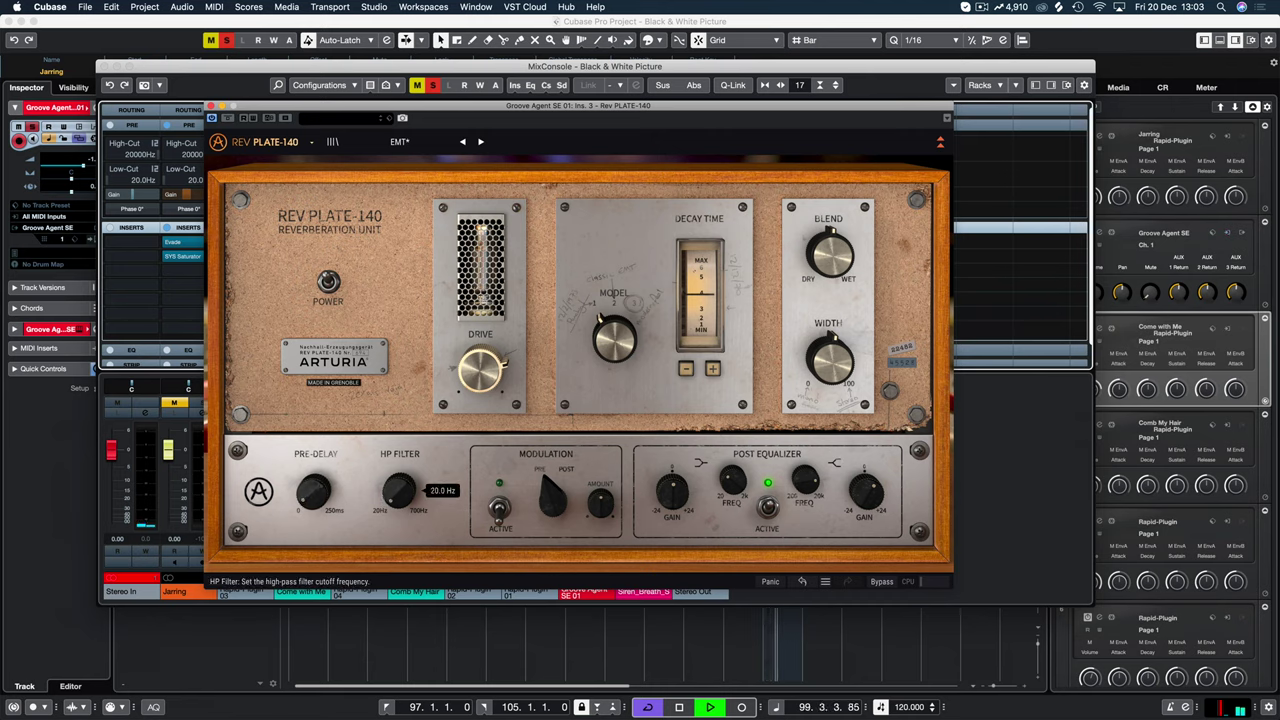
key("space")
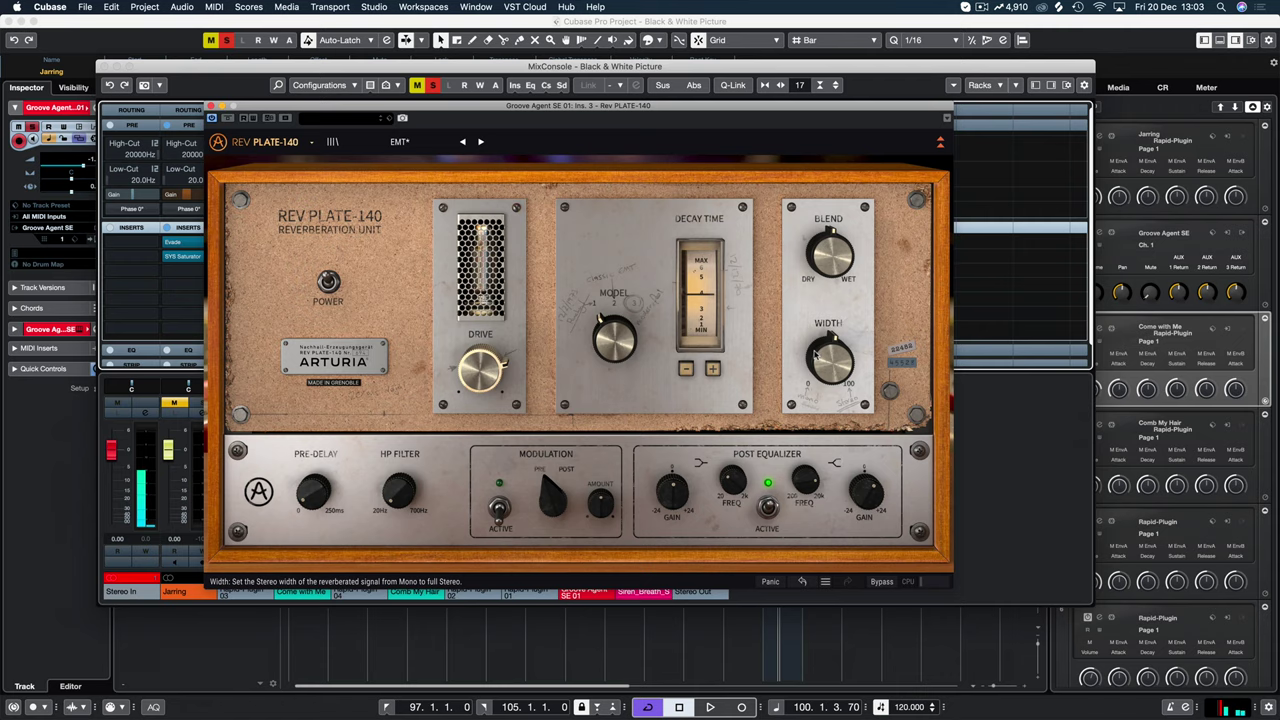
Close the reverb and MixConsole windows, unsolo the Groove Agent SE 01 track and play the full mix.
left_click(210, 105)
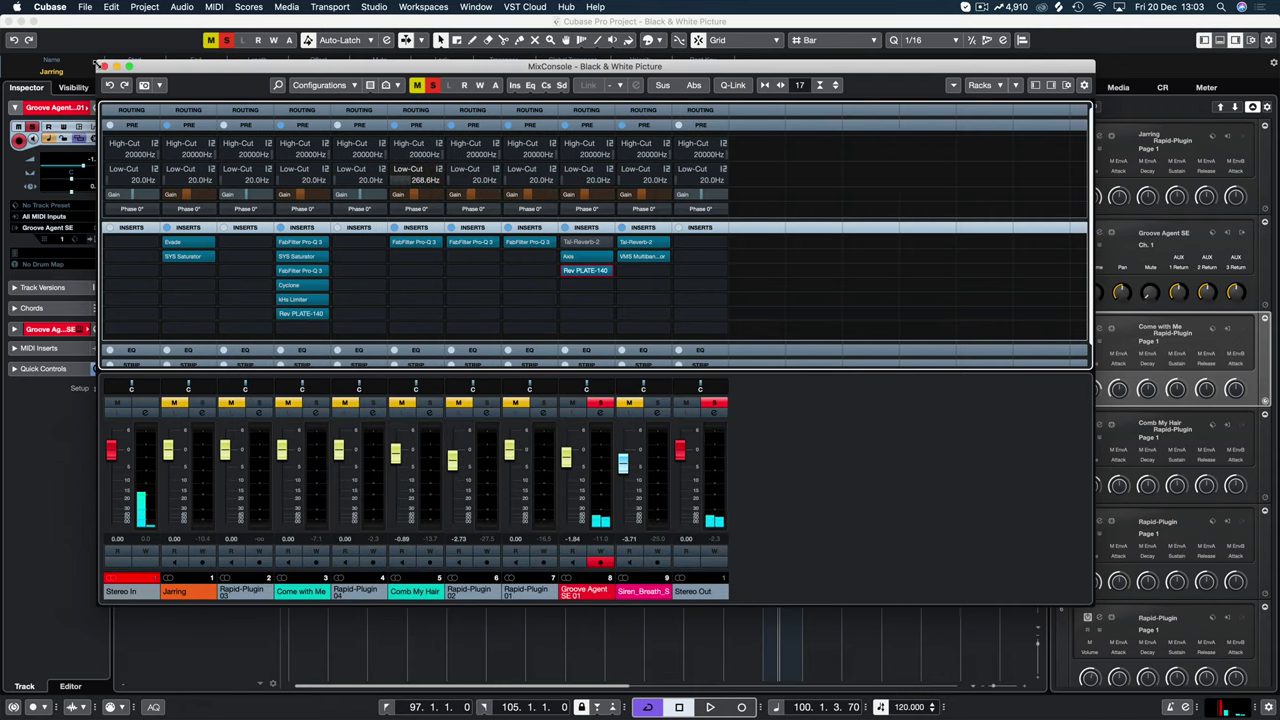
left_click(103, 67)
left_click(168, 331)
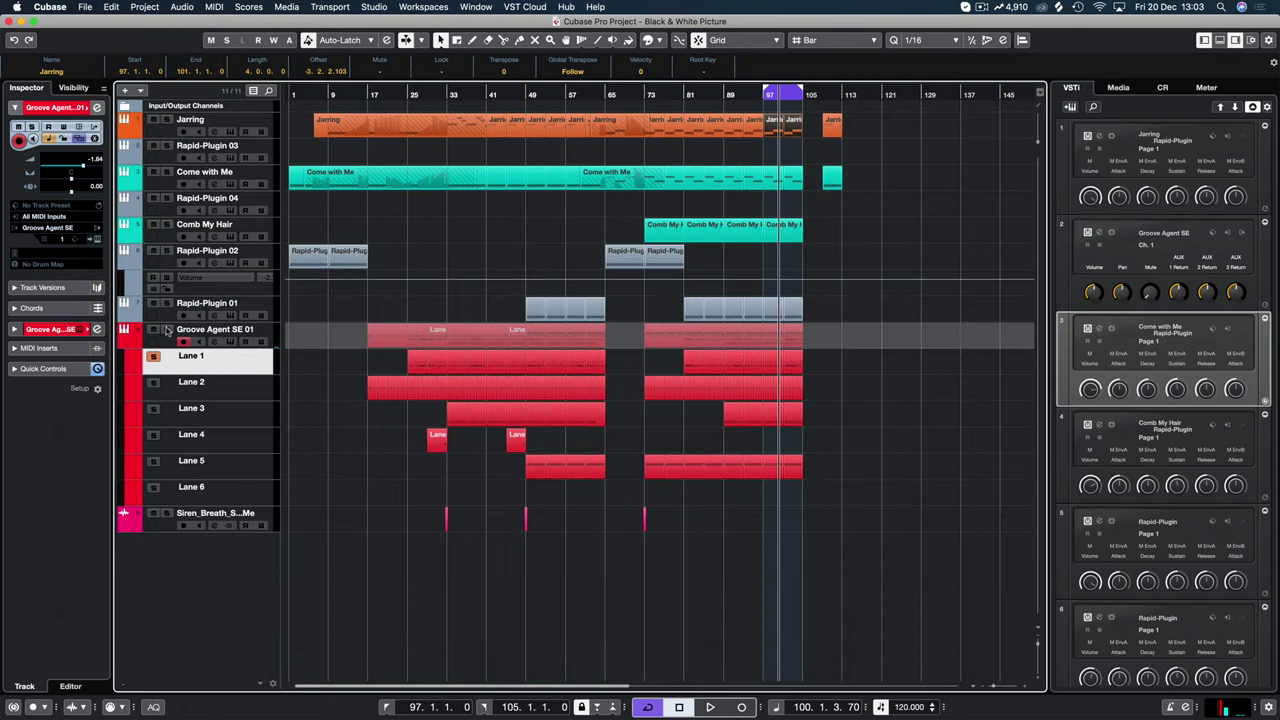
key("space")
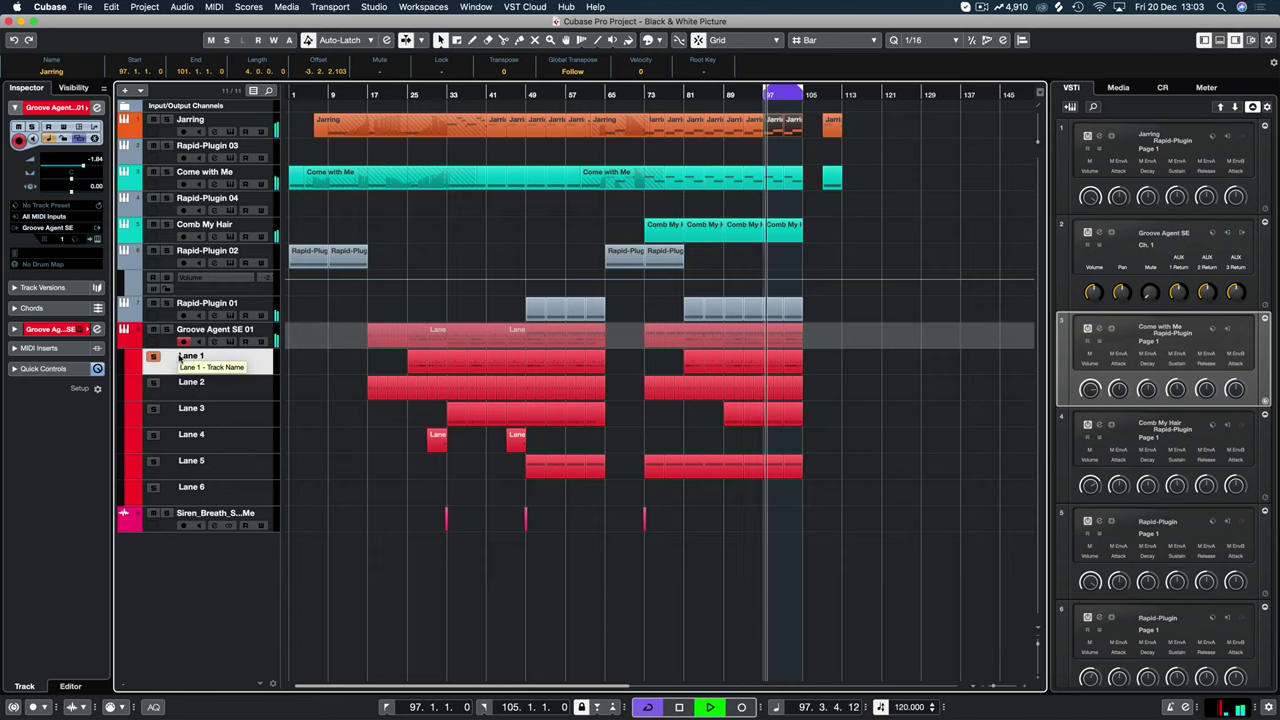
Reopen the REV PLATE-140 window from the Groove Agent SE 01 channel's third insert, leaving the MixConsole closed.
key("F3")
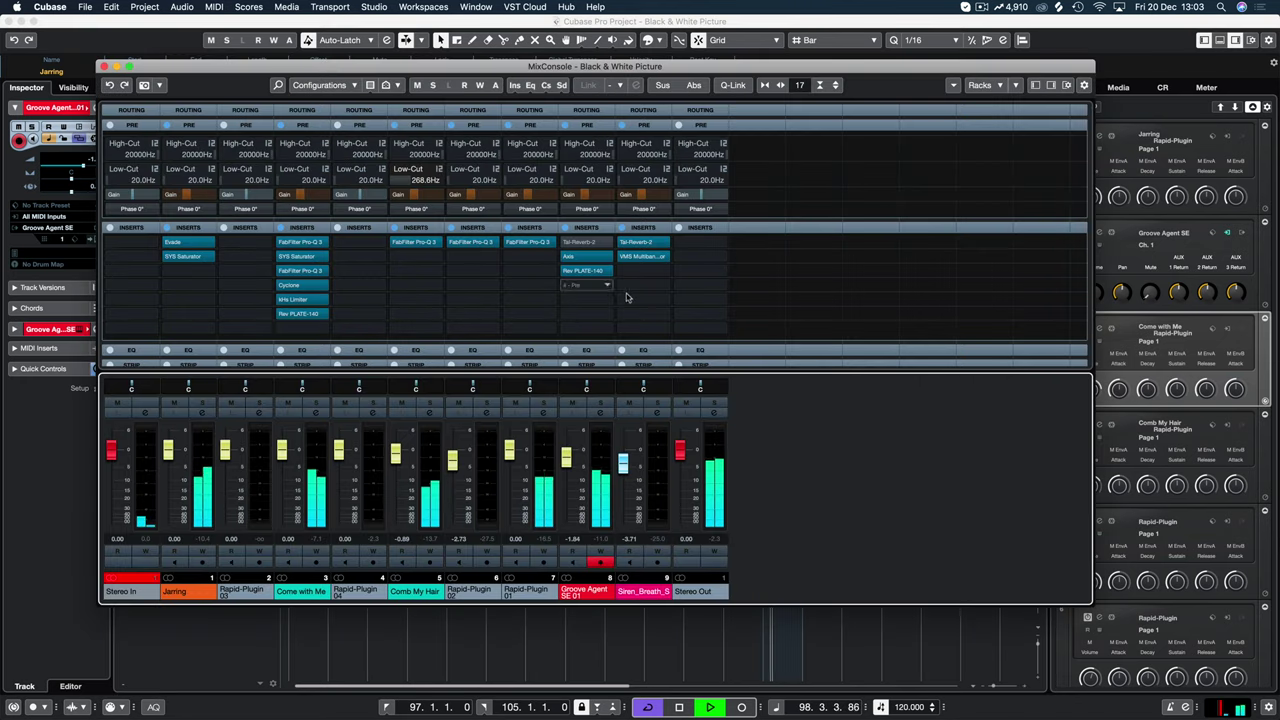
left_click(586, 270)
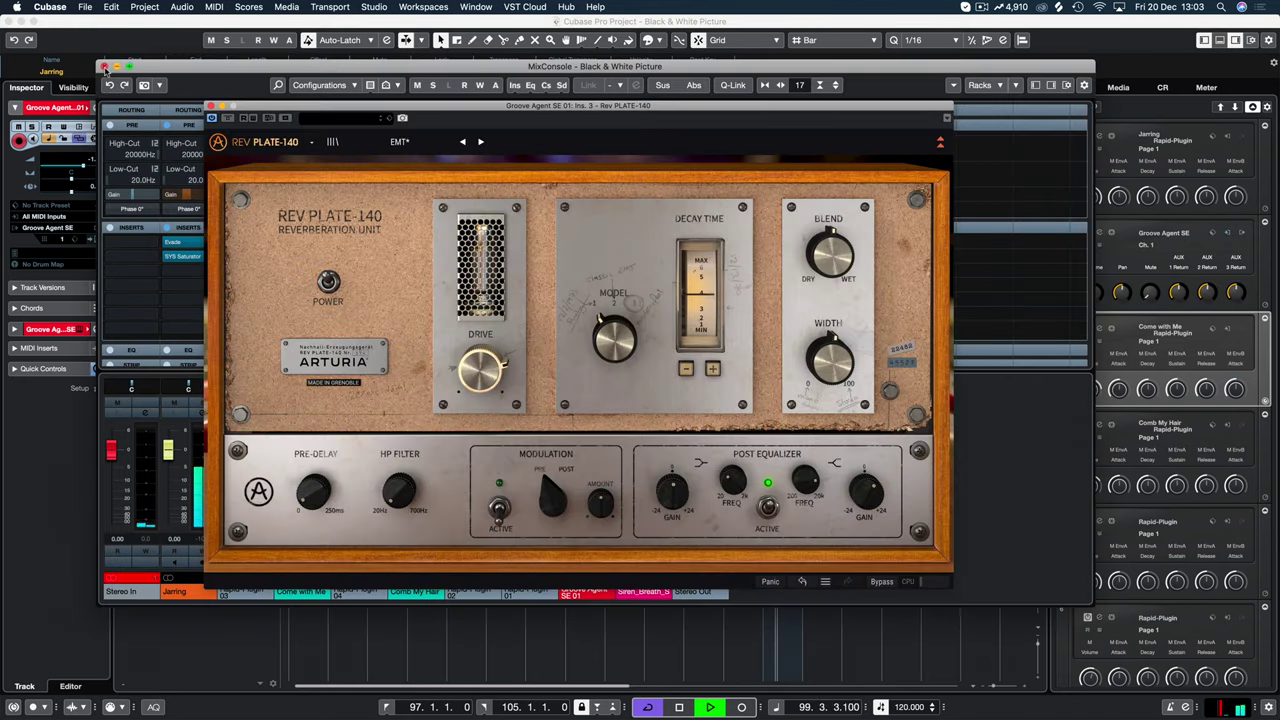
key("F3")
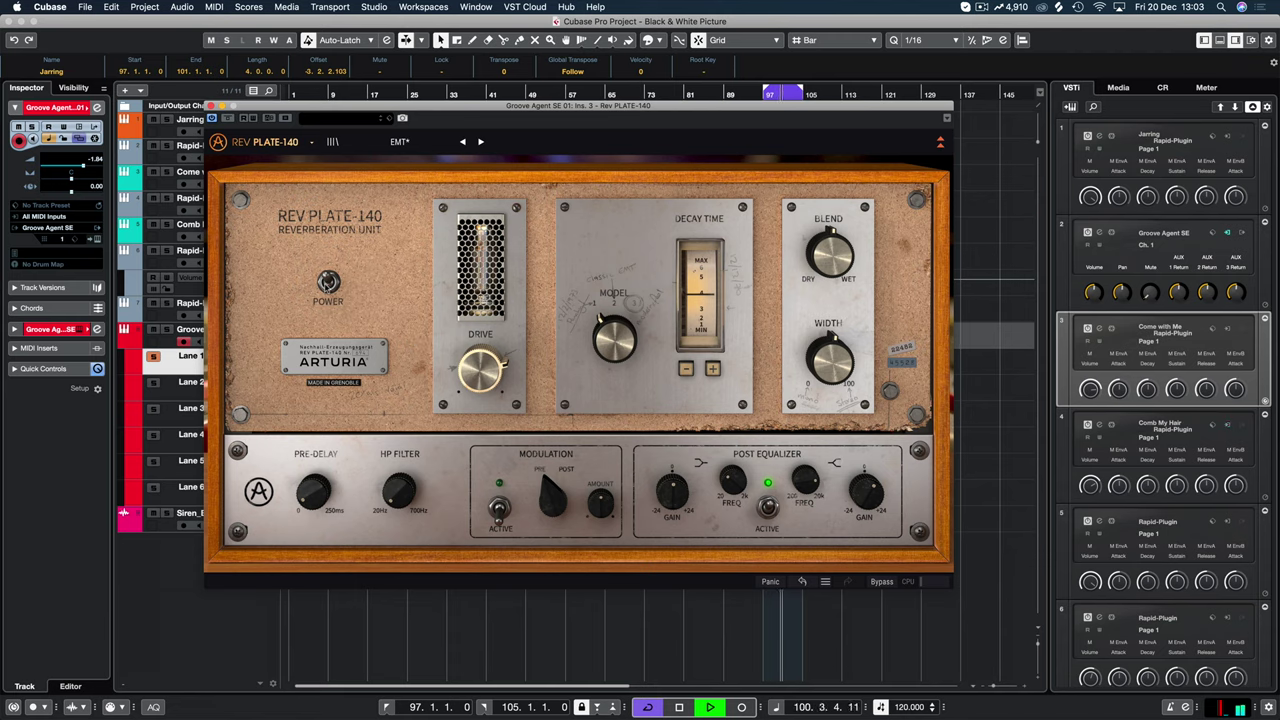
Compare the full mix with the drum reverb bypassed and active by switching its power off and on twice.
left_click(327, 284)
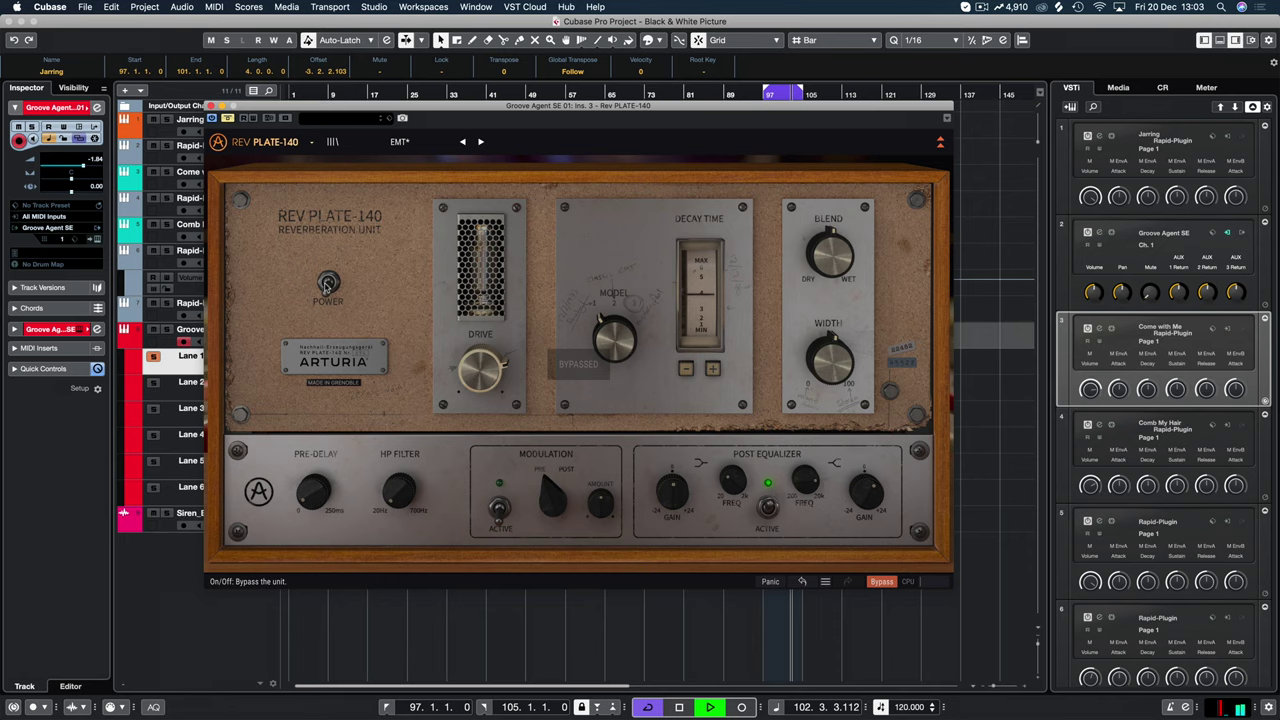
left_click(327, 284)
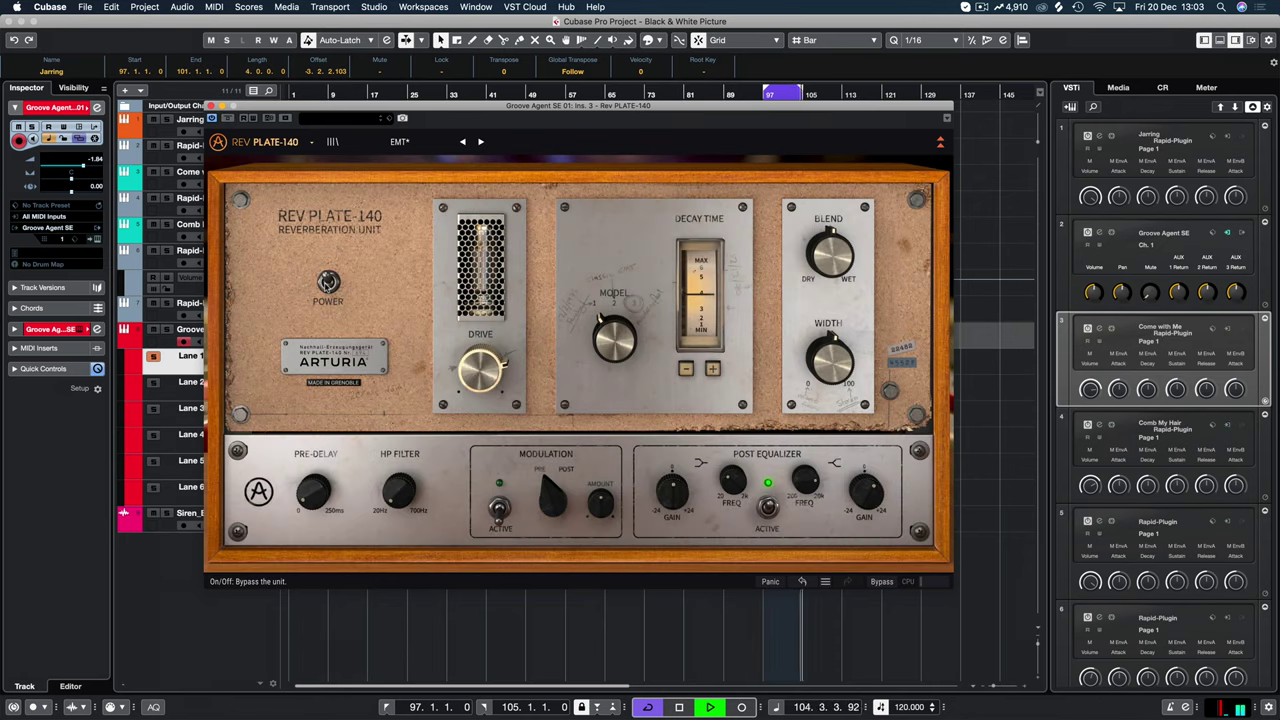
left_click(327, 284)
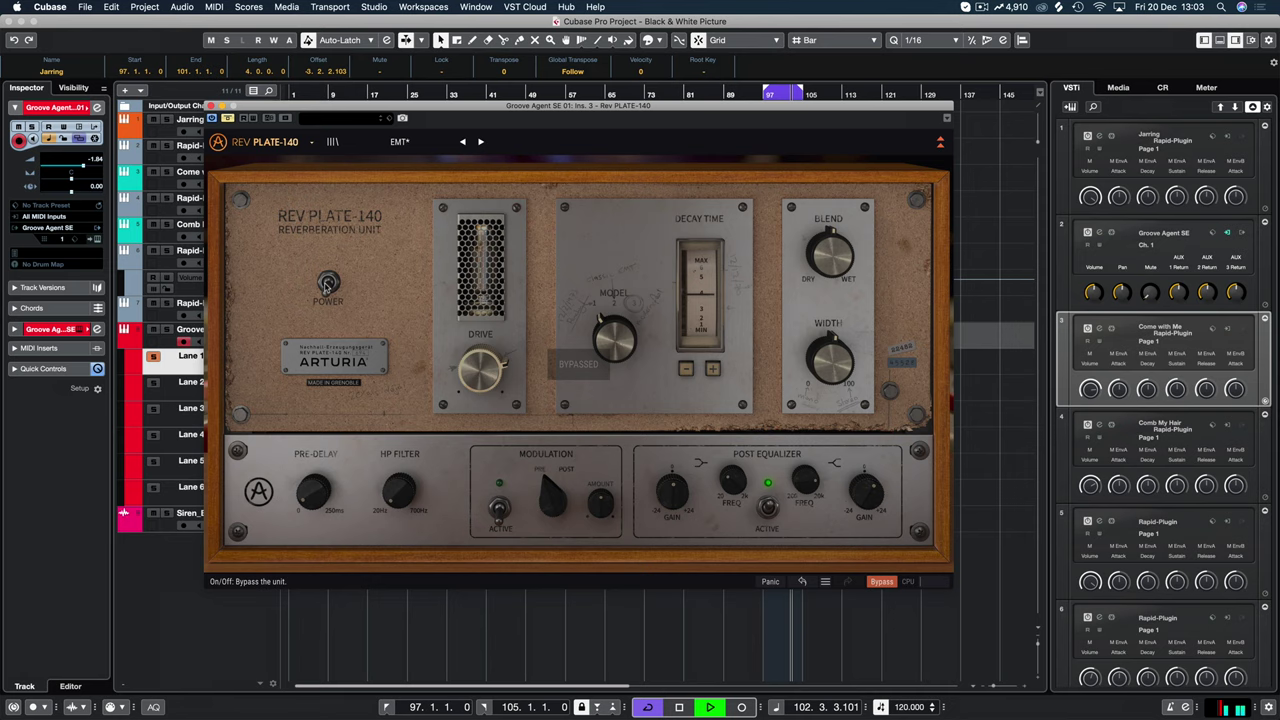
left_click(327, 285)
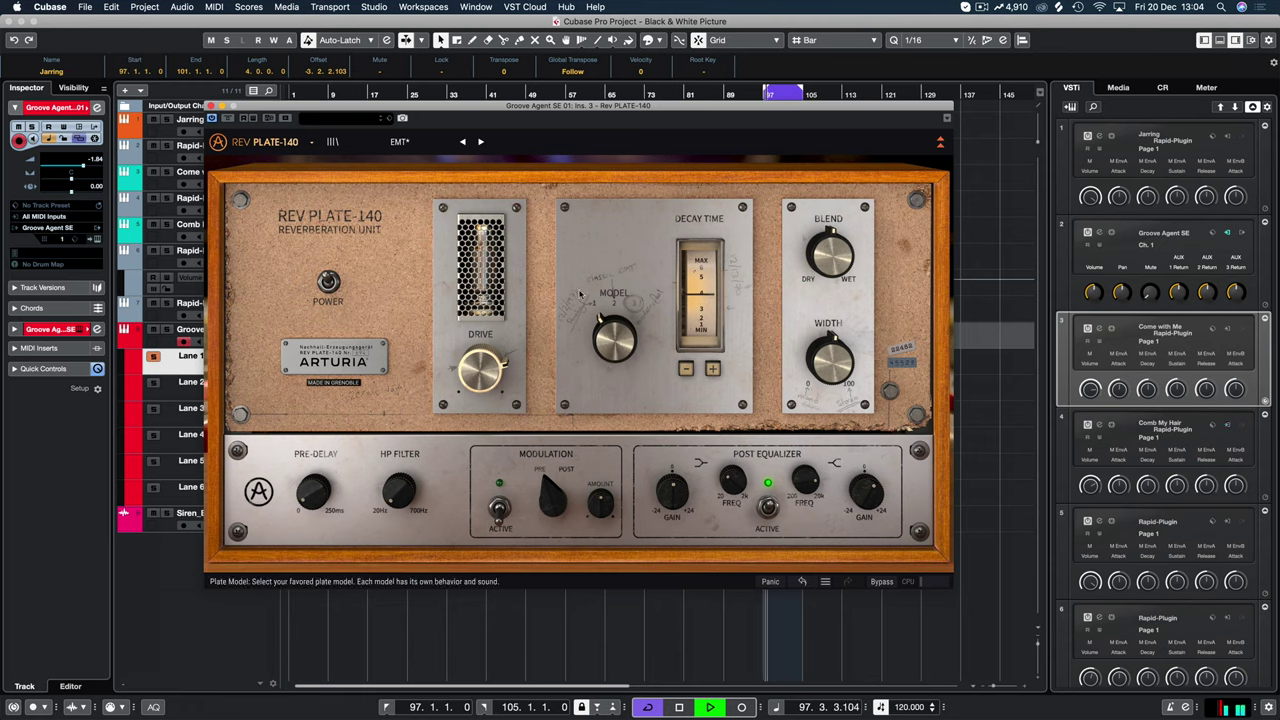
Solo the Groove Agent SE 01 track and audition the Classic EMT and Punchy plate models, ending on Modern.
left_click(167, 333)
left_click(167, 333)
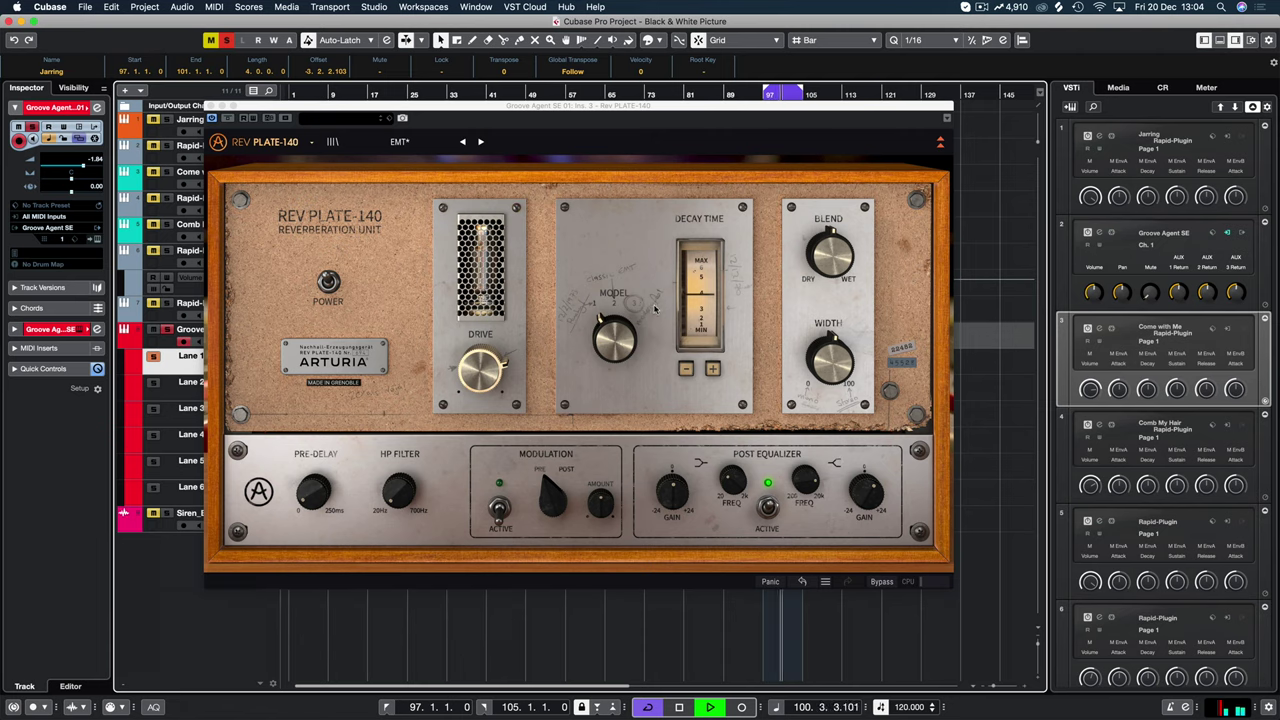
left_click_drag(614, 338, 614, 316)
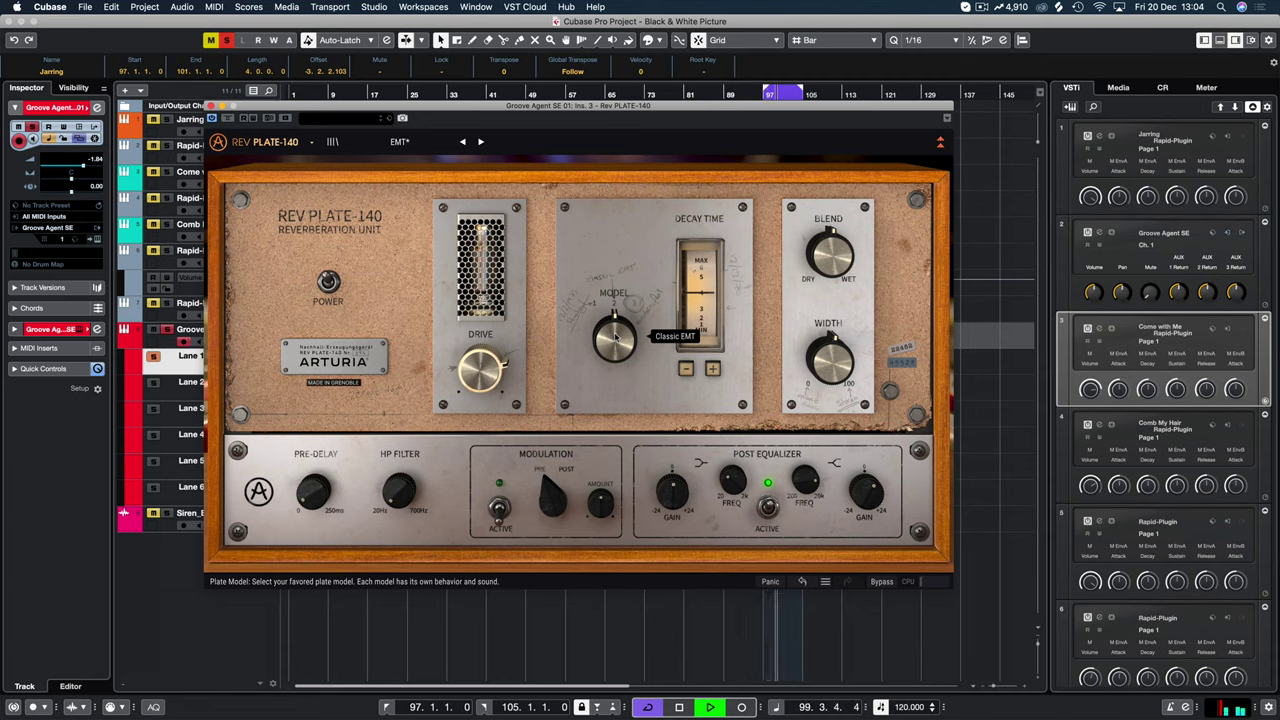
scroll(616, 330, "down", 2)
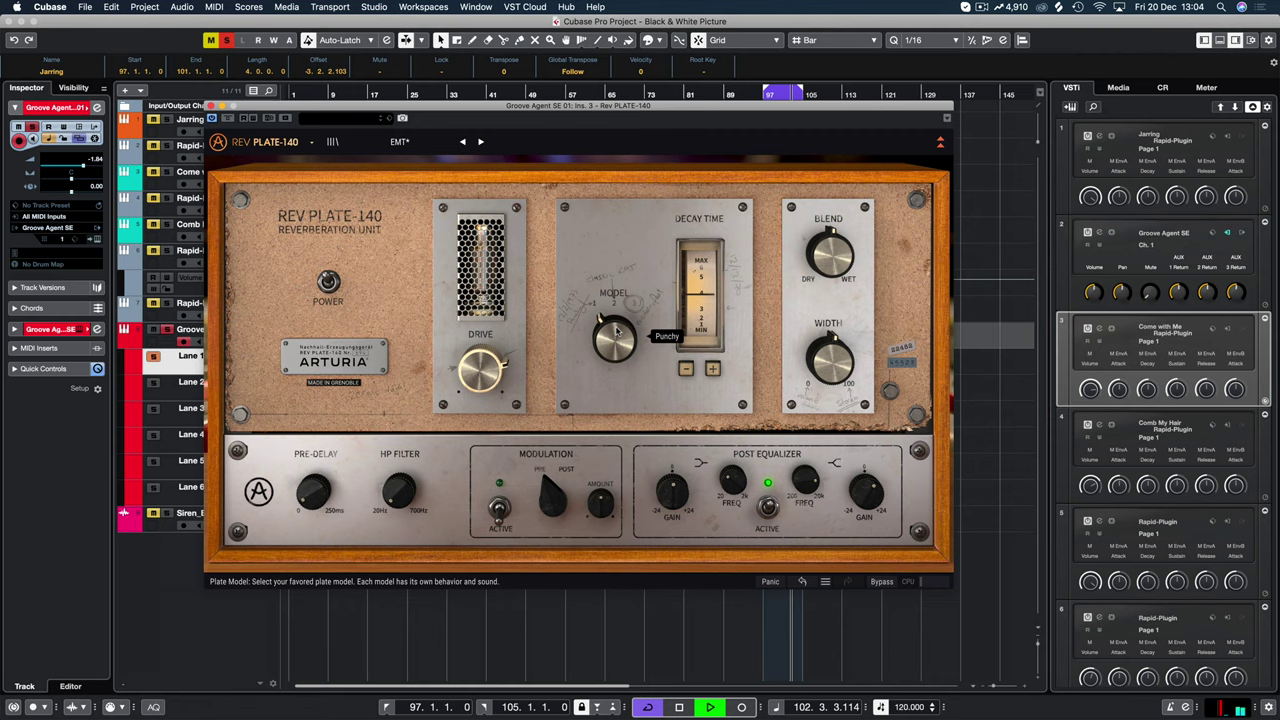
scroll(617, 331, "up", 2)
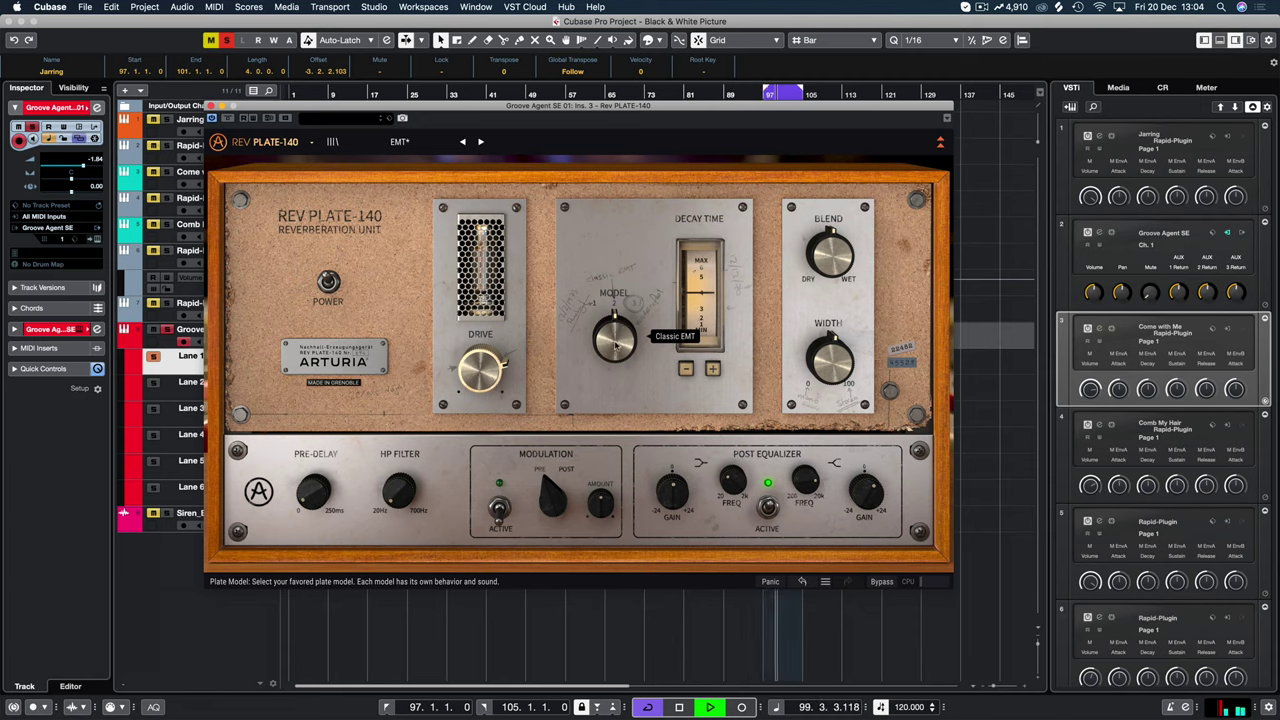
scroll(617, 345, "up", 1)
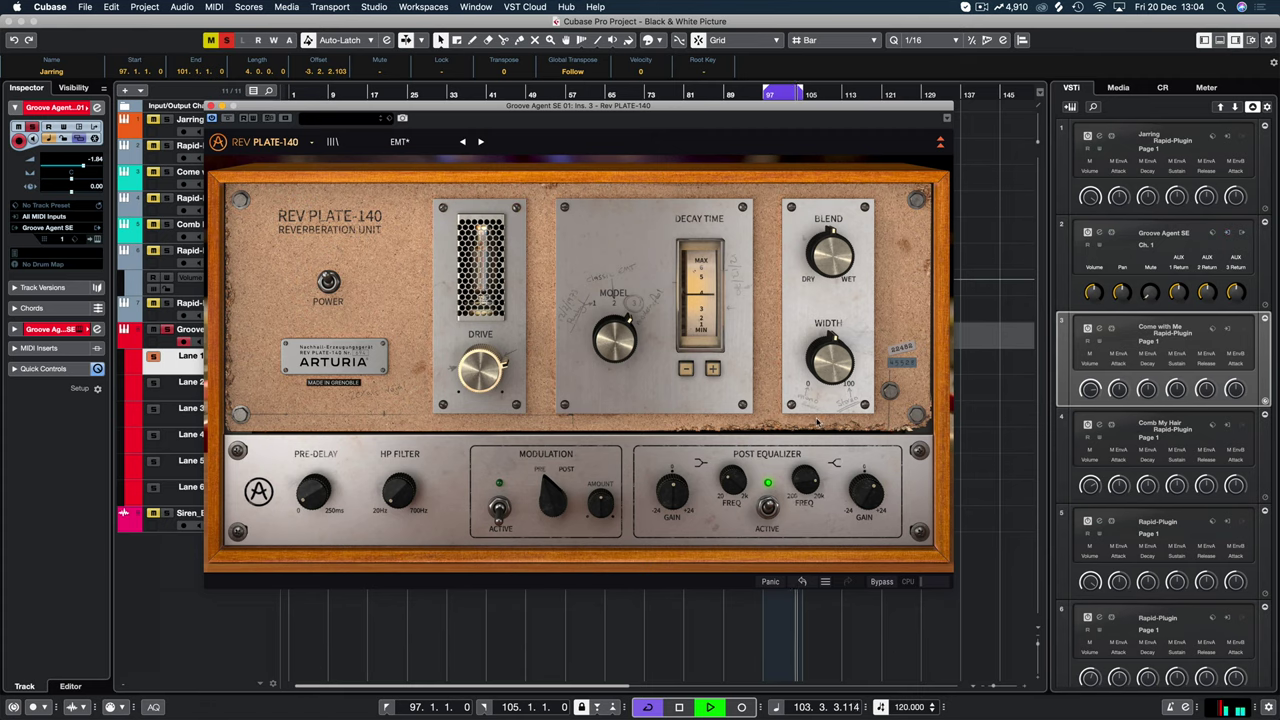
mouse_move(853, 497)
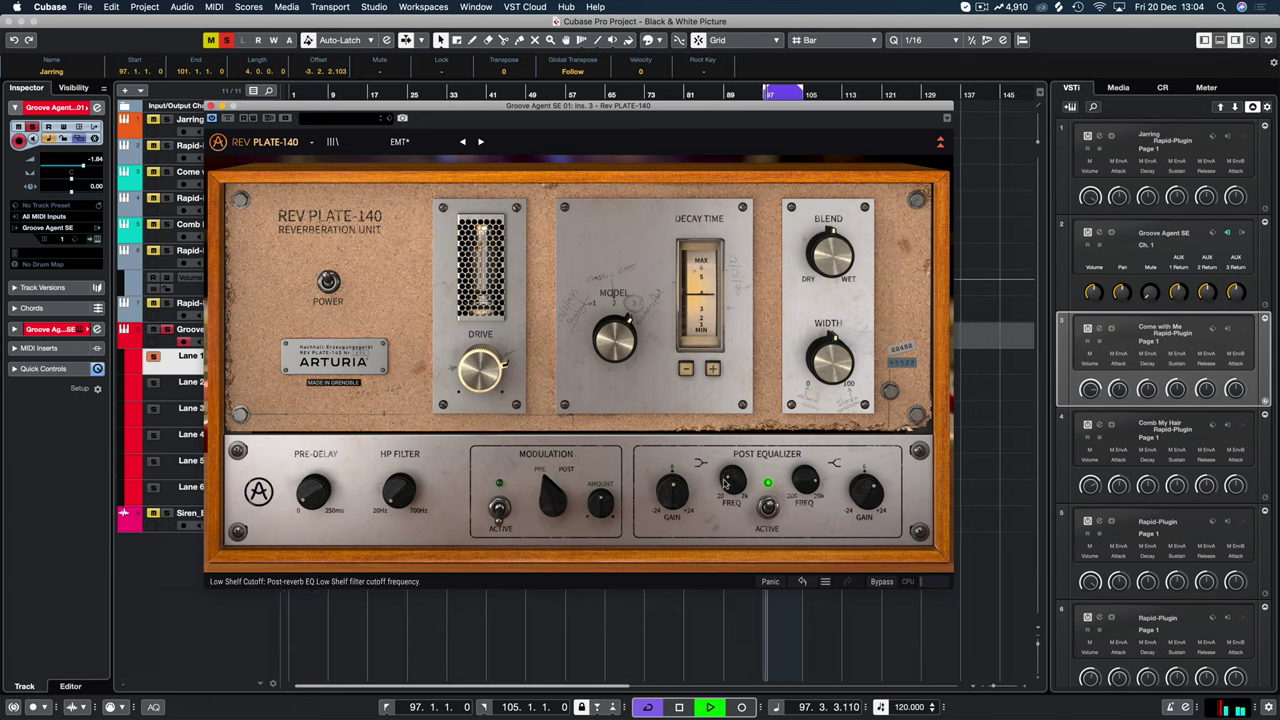
mouse_move(726, 484)
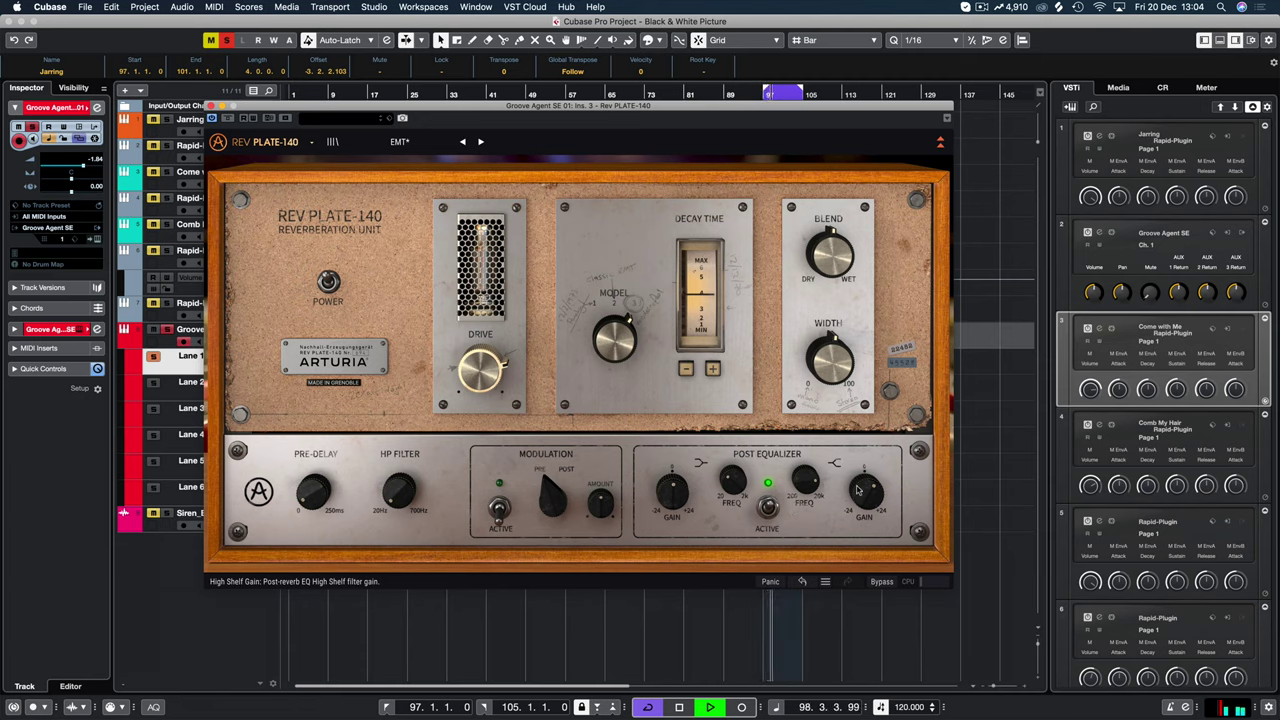
mouse_move(617, 331)
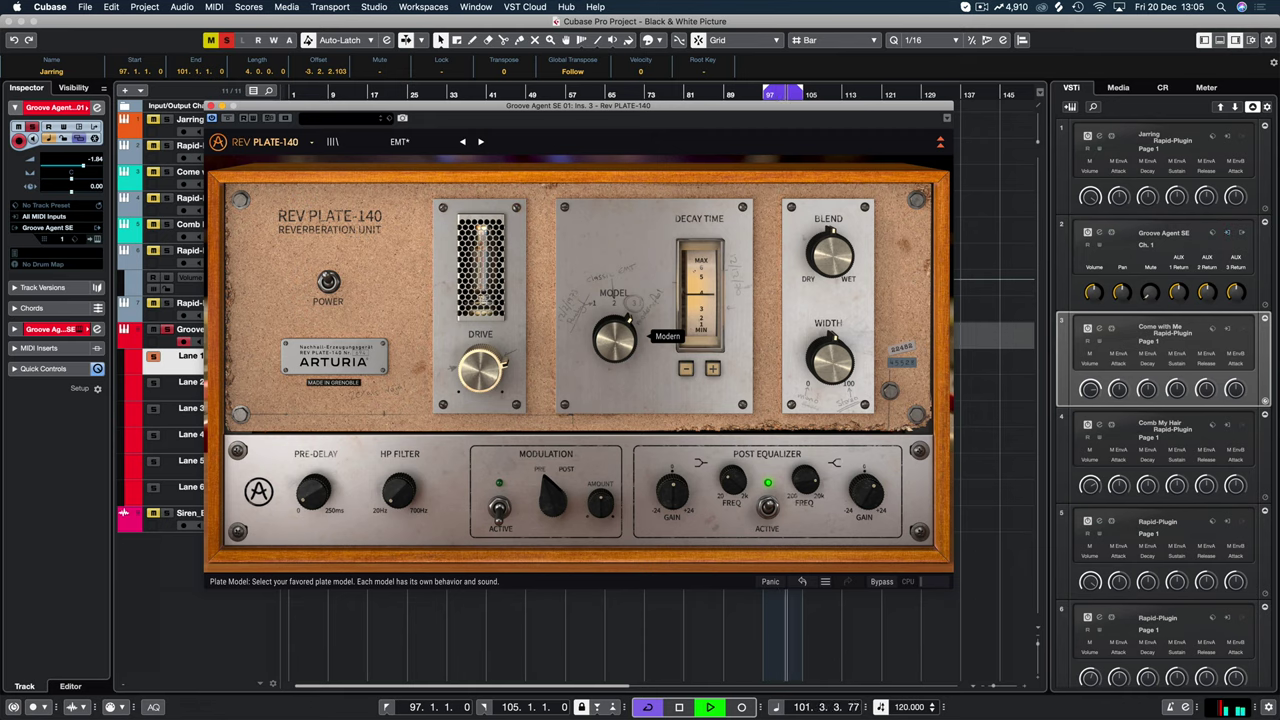
Set the drum reverb's plate model to position 1 and close the REV PLATE-140 window.
left_click_drag(626, 323, 626, 370)
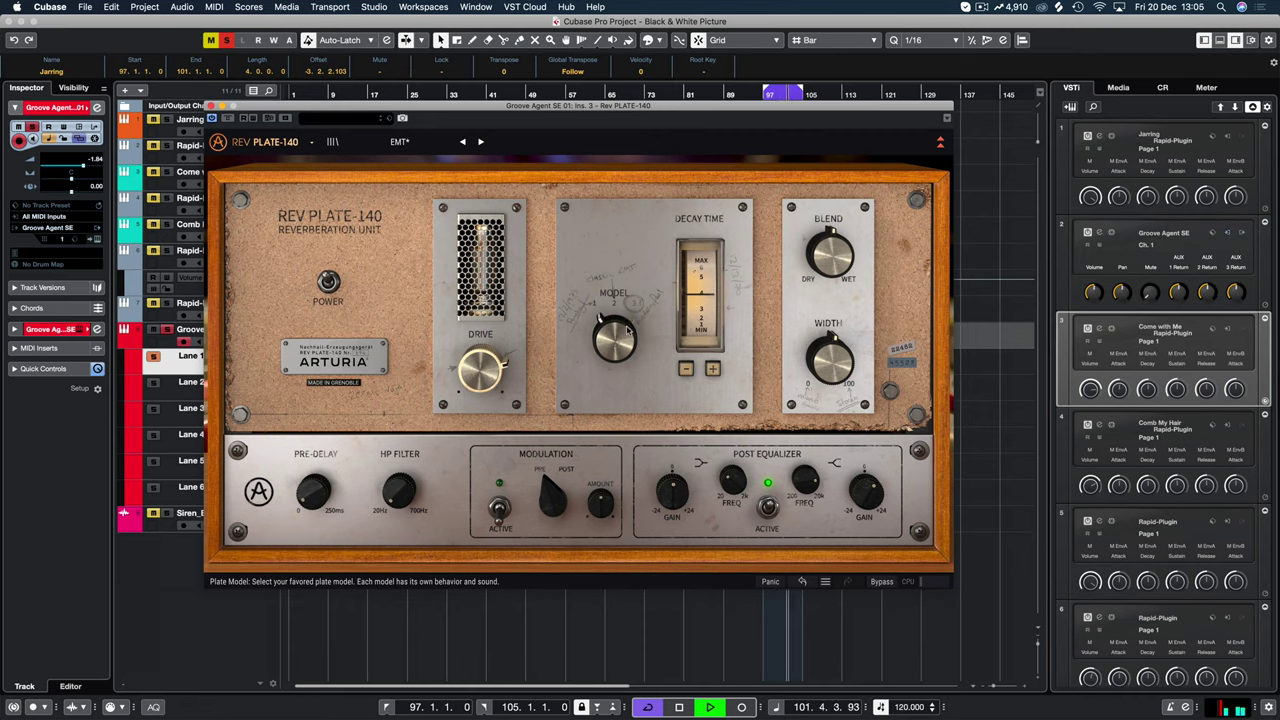
left_click(210, 105)
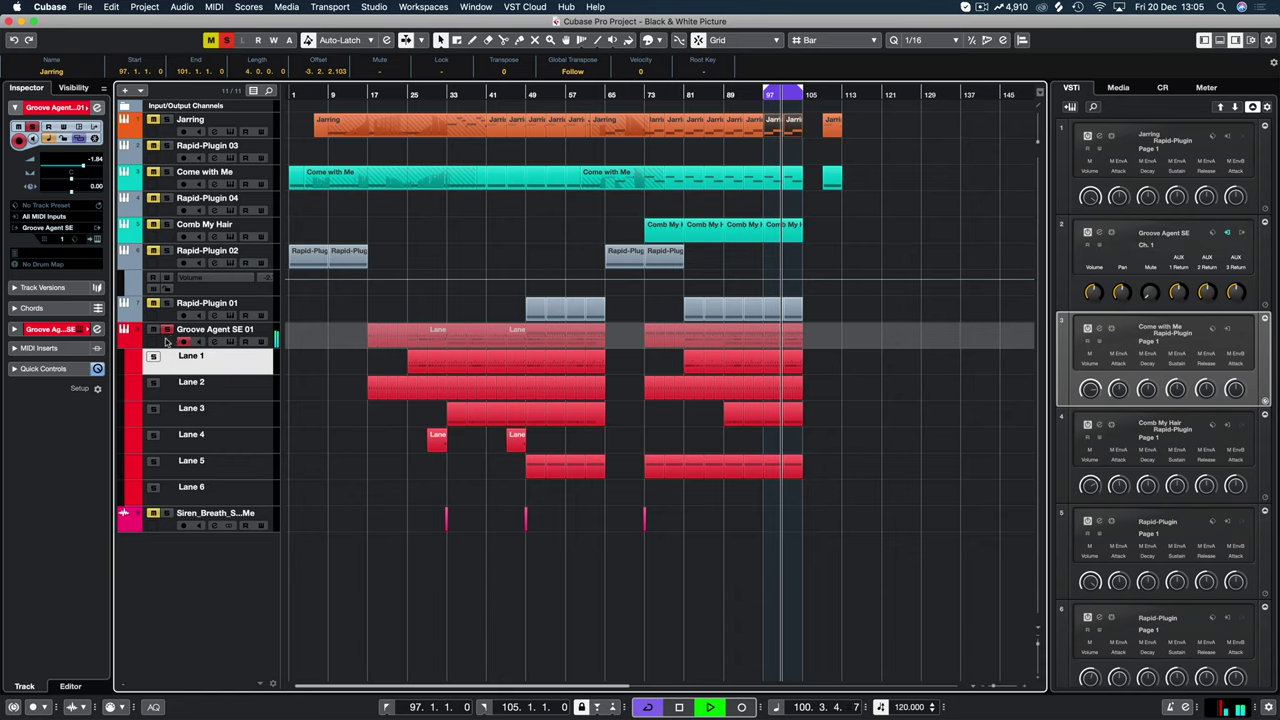
Select the Groove Agent SE 01 track and reopen REV PLATE-140 from its third insert in the MixConsole.
left_click(165, 341)
key("F4")
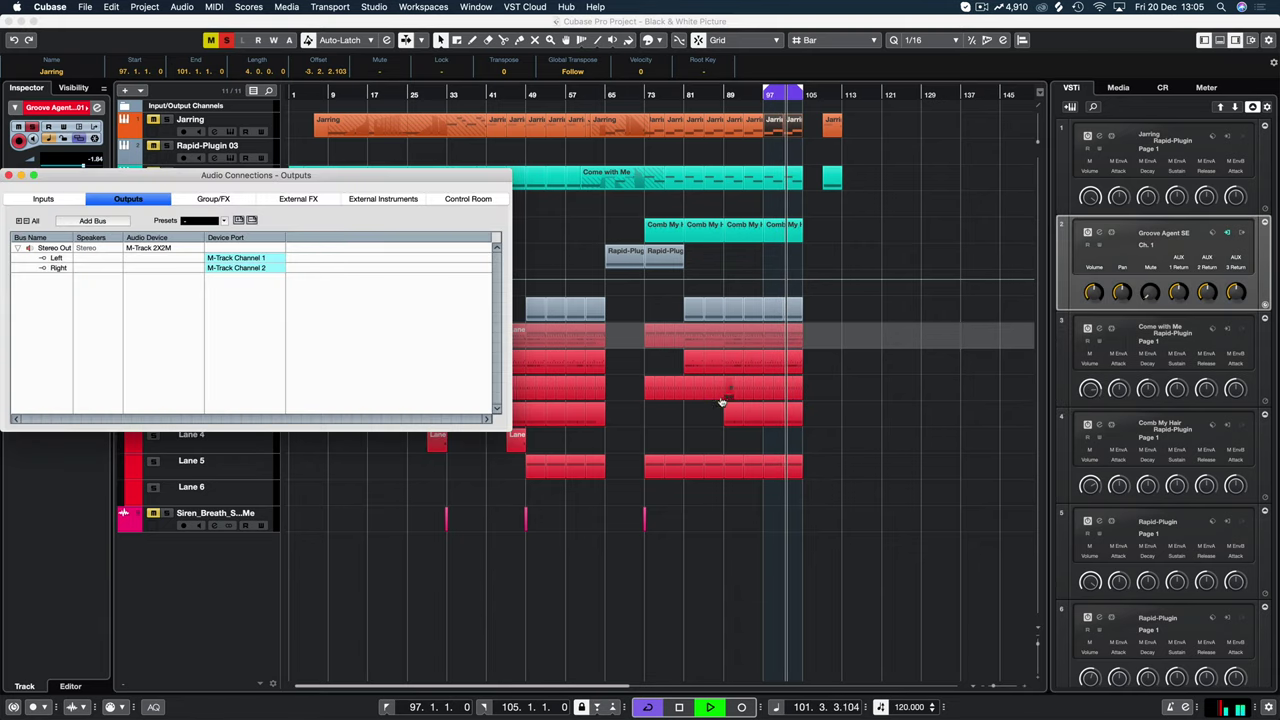
left_click(10, 176)
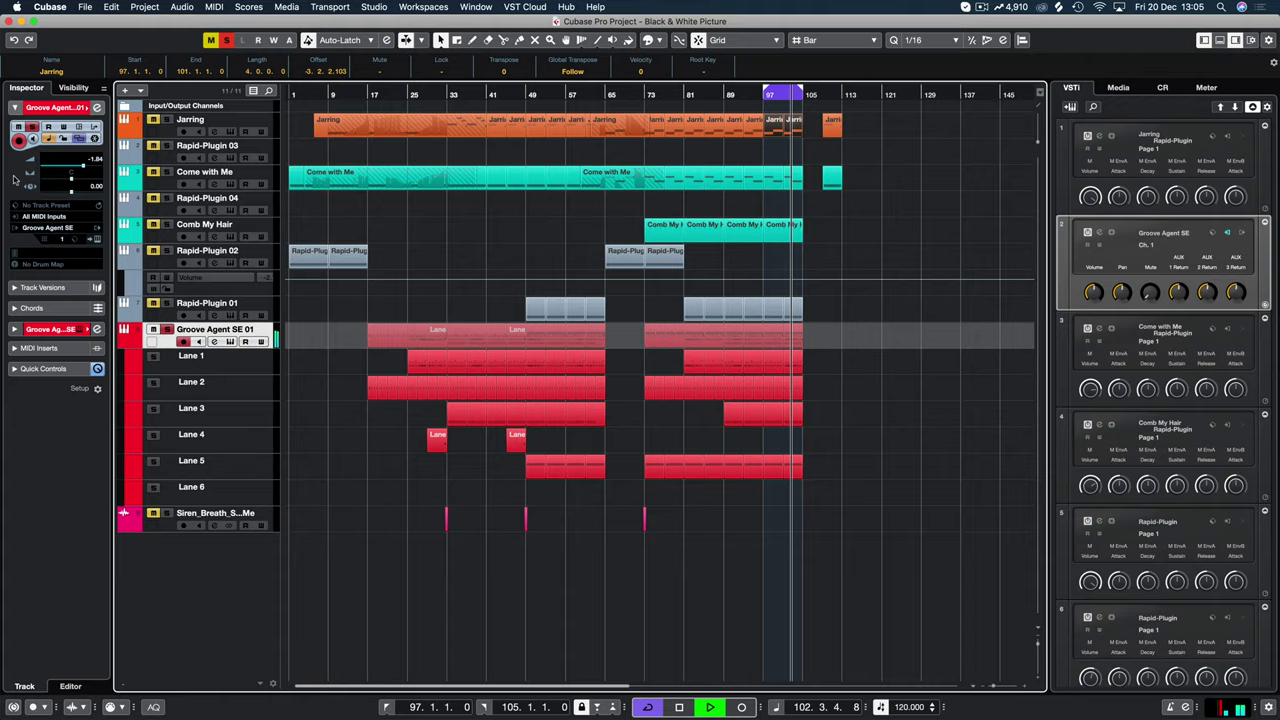
key("F3")
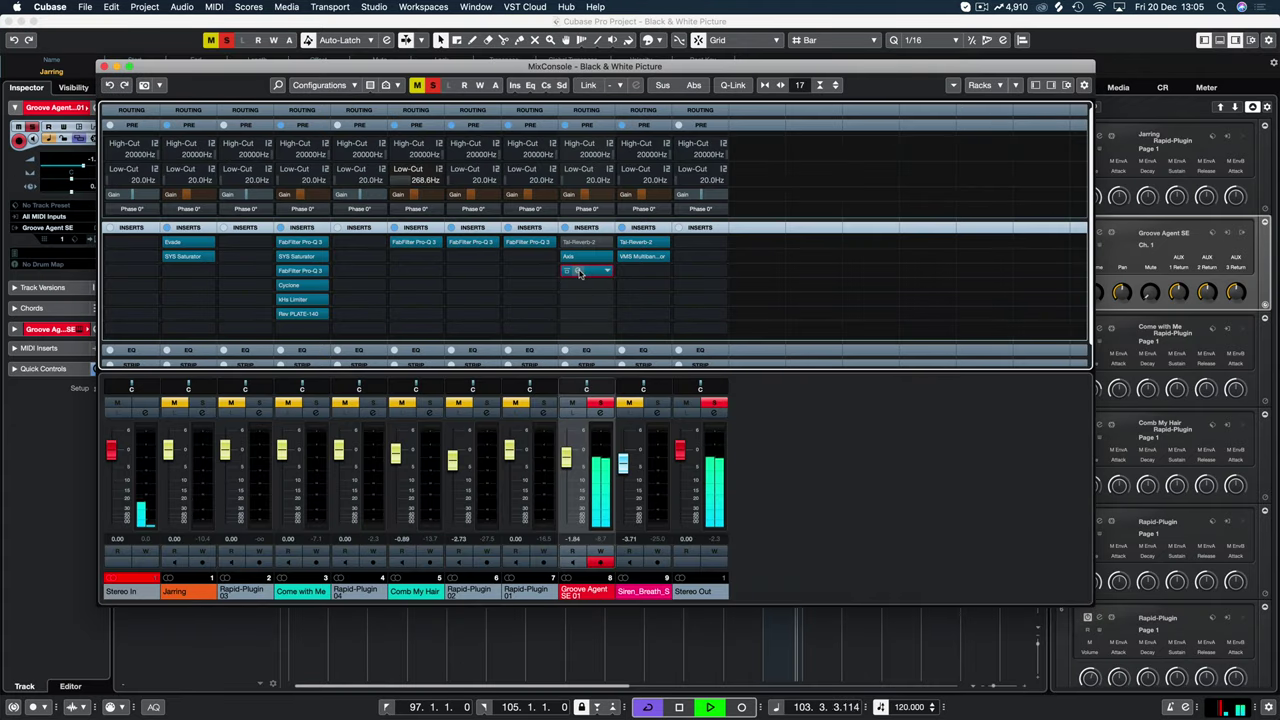
left_click(579, 273)
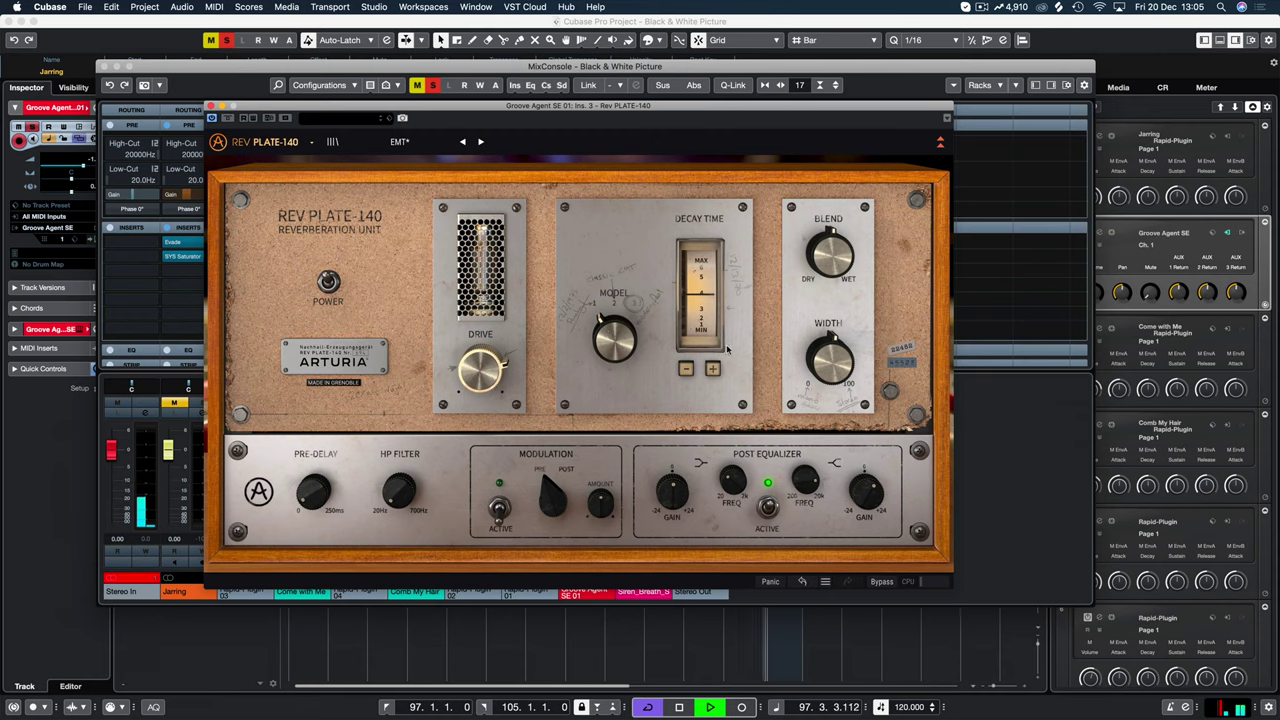
Shorten the drum reverb's decay time to near the minimum and lower its blend to 0.152.
left_click(686, 369)
left_click(686, 369)
left_click(686, 369)
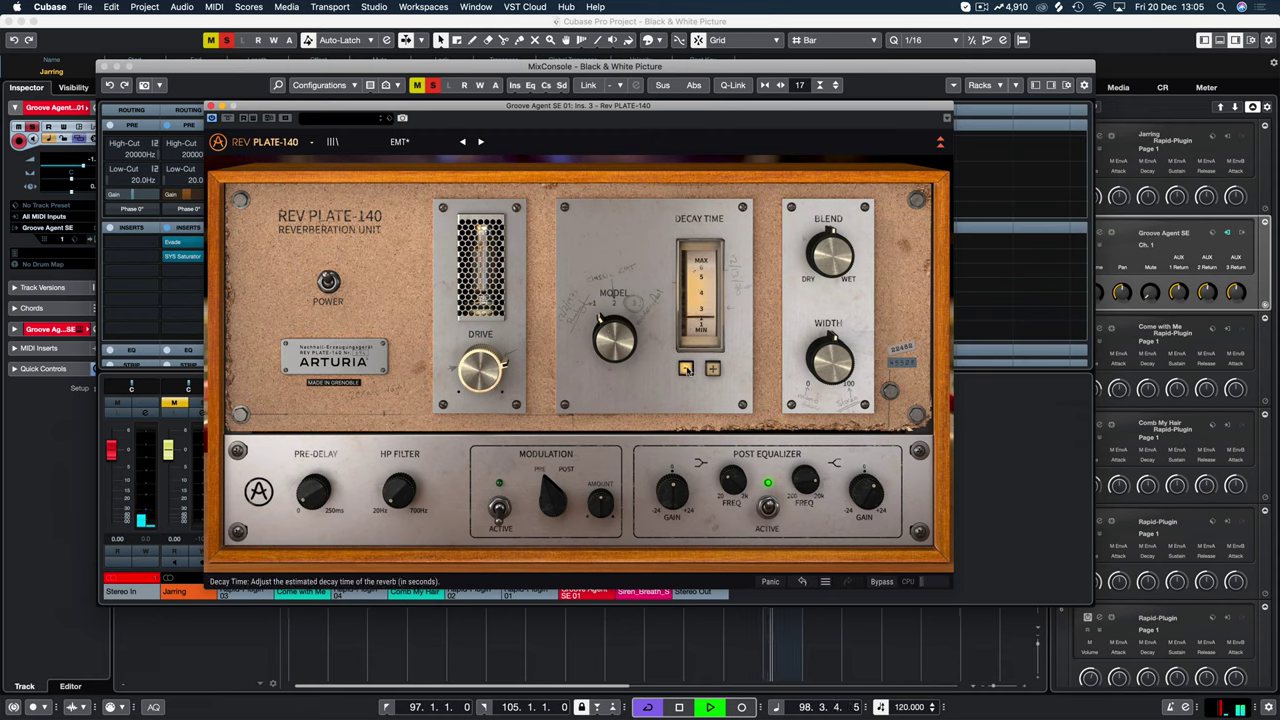
left_click_drag(830, 254, 830, 320)
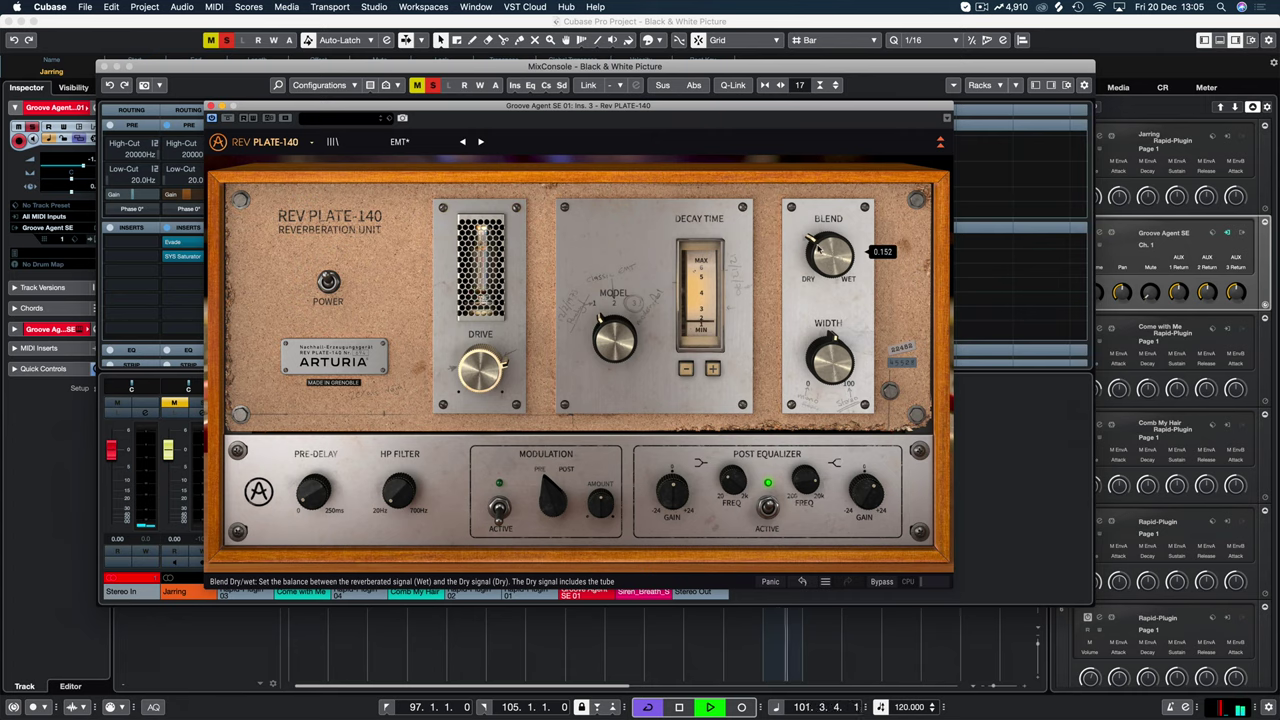
left_click_drag(499, 362, 499, 354)
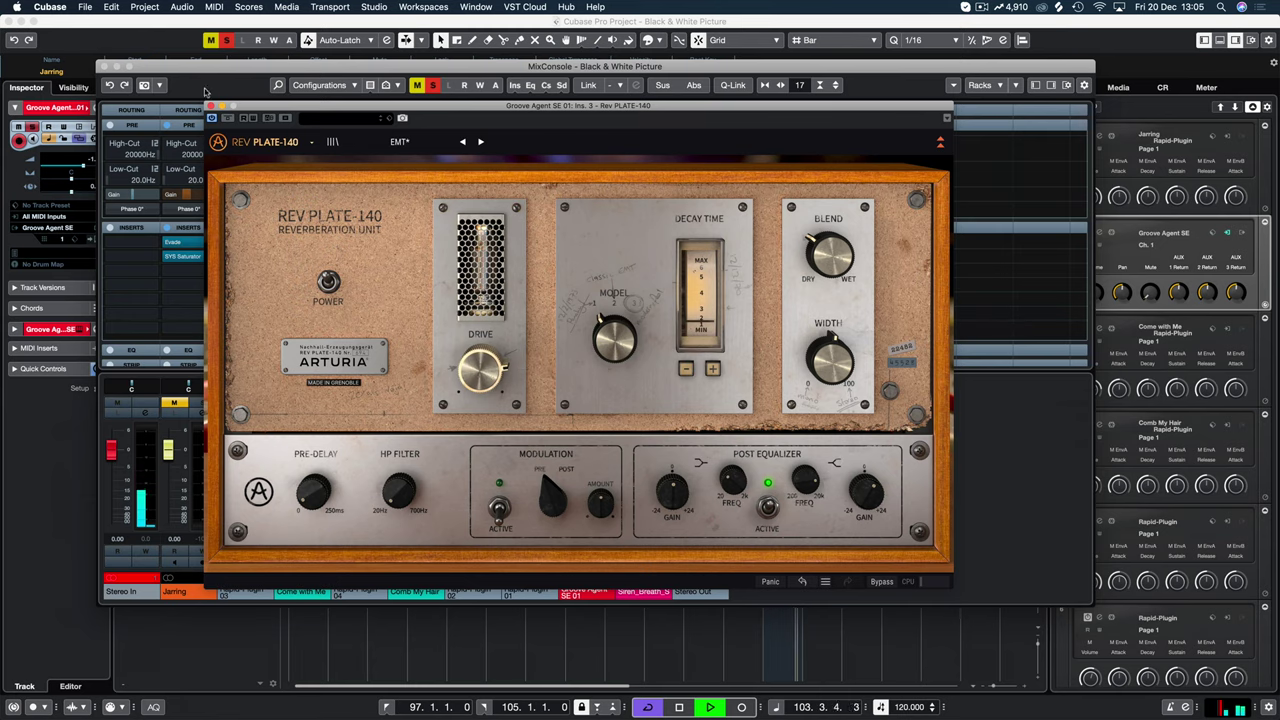
Close the MixConsole and solo the Jarring and Comb My Hair tracks alongside the drums, keeping the reverb window open.
left_click(105, 66)
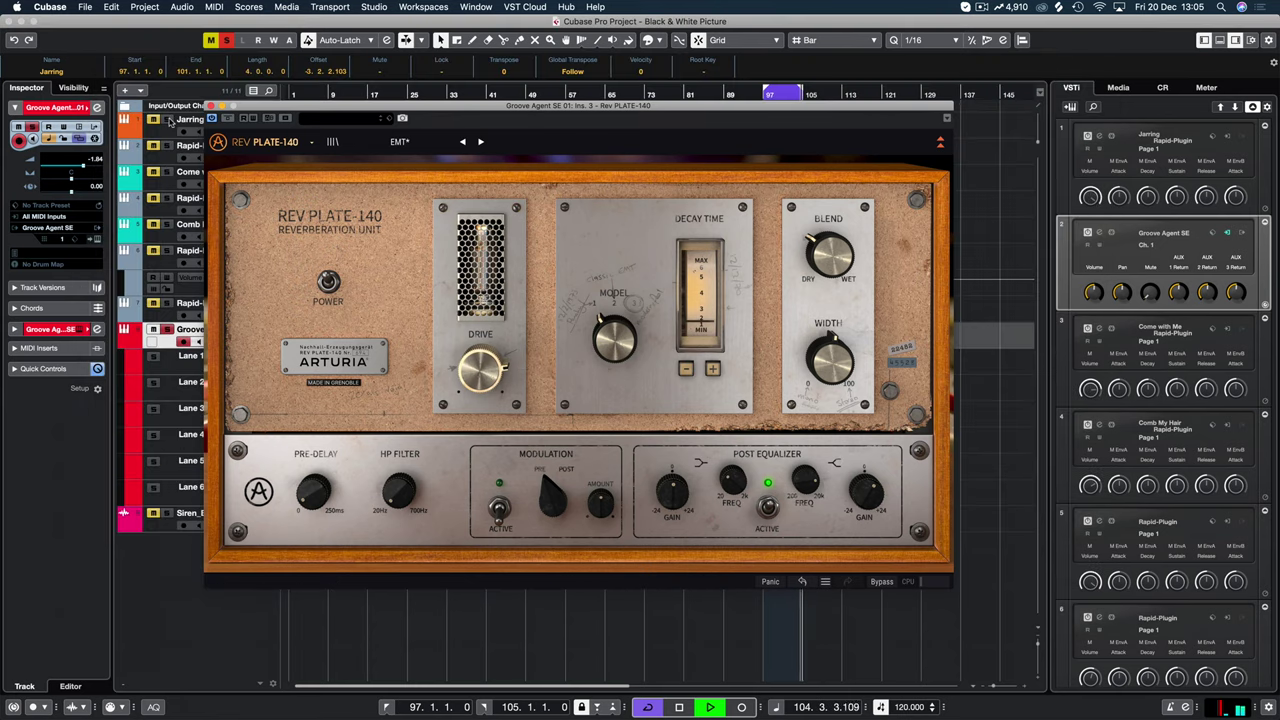
left_click(169, 120)
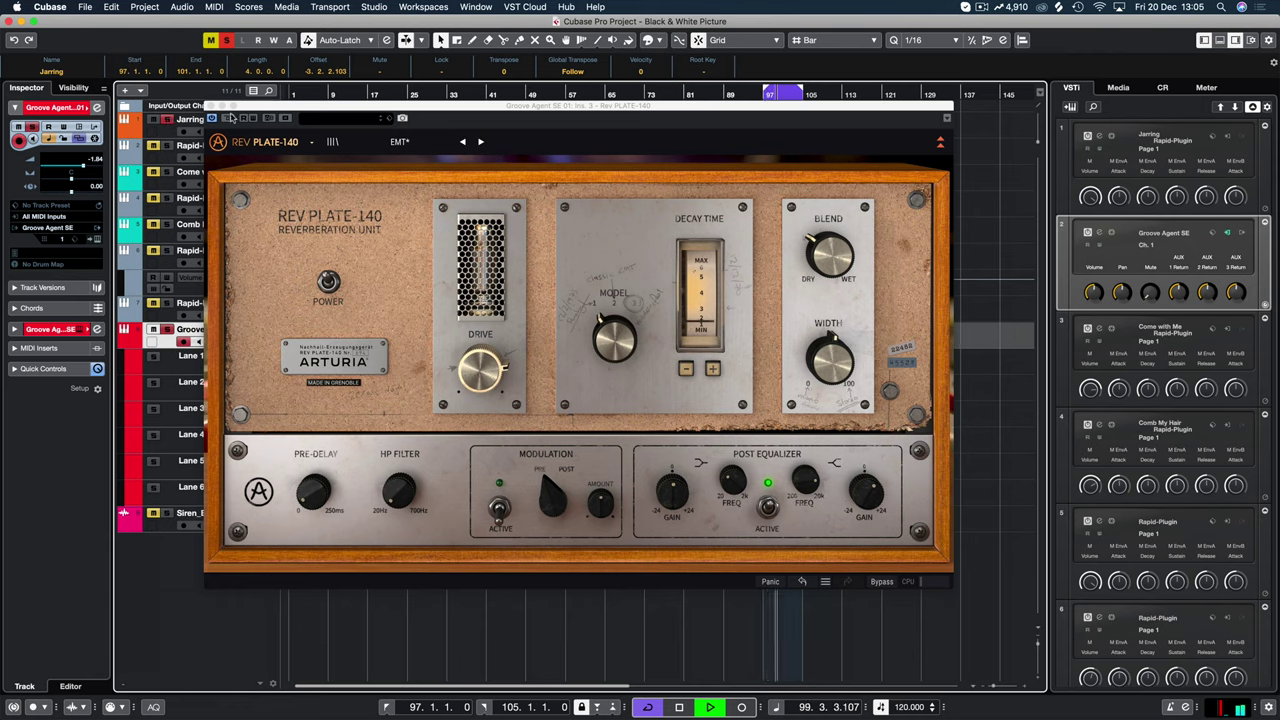
left_click_drag(214, 108, 215, 272)
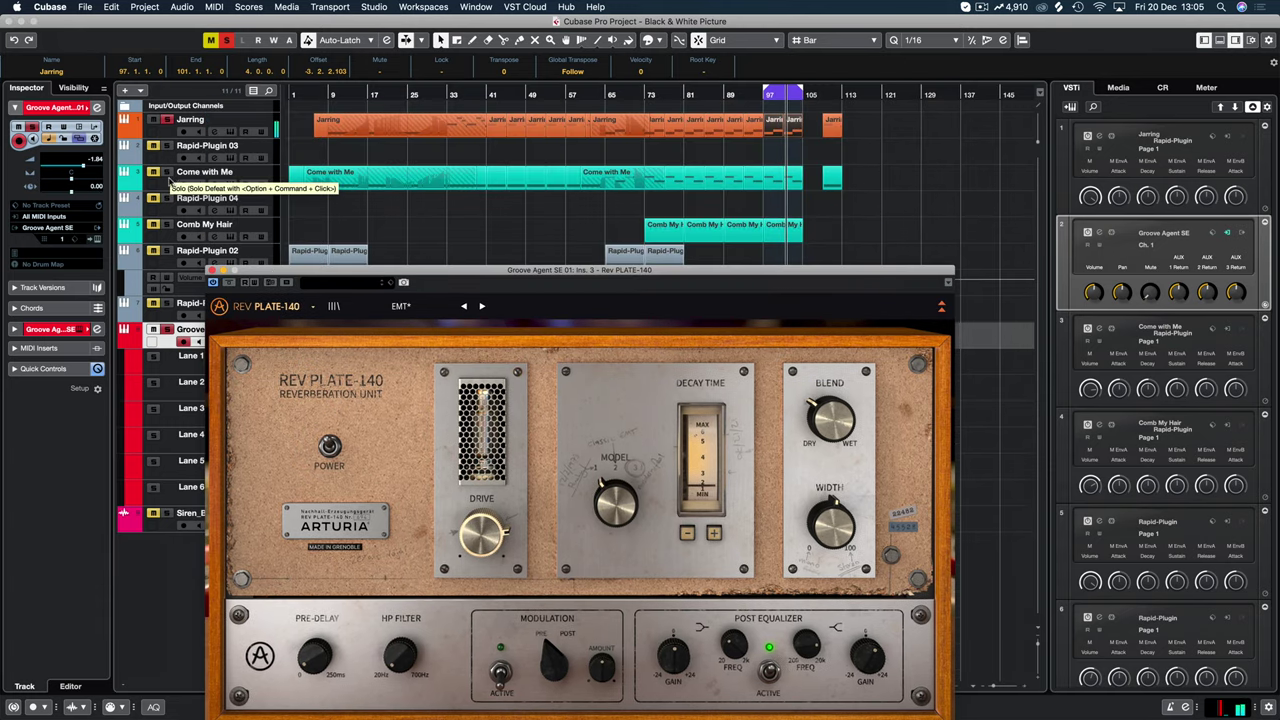
left_click(167, 225)
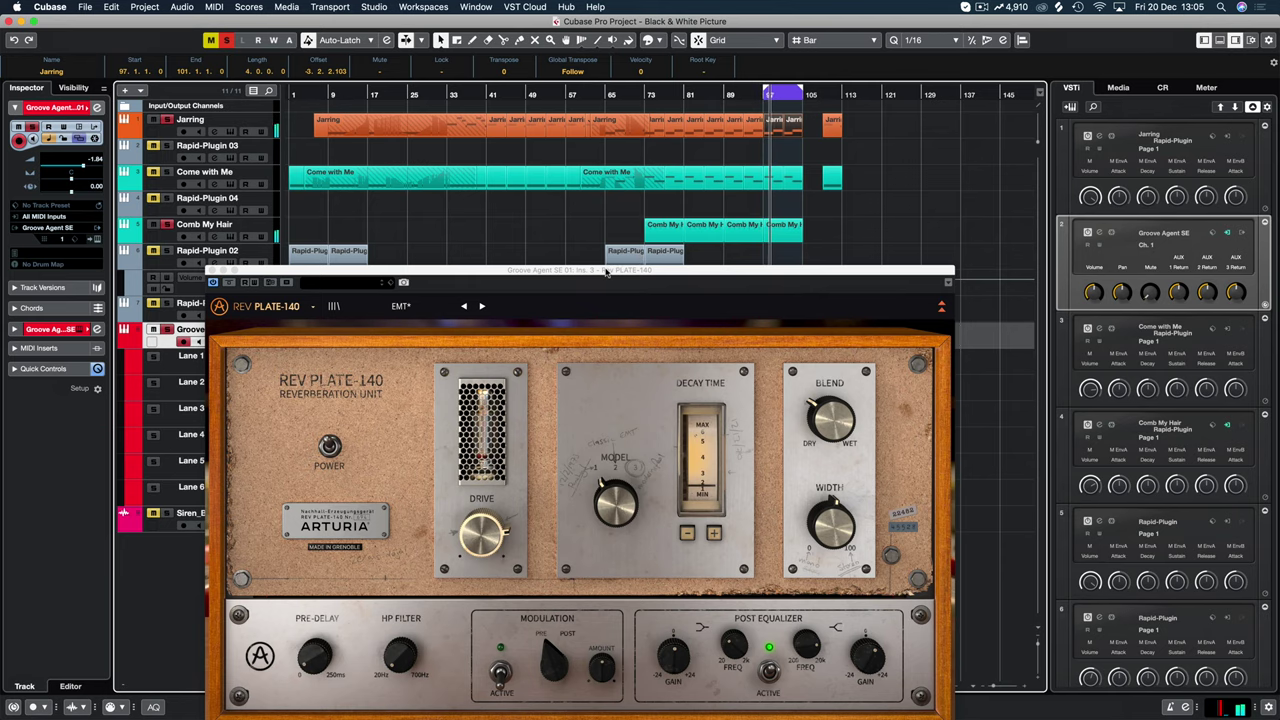
left_click_drag(605, 272, 637, 131)
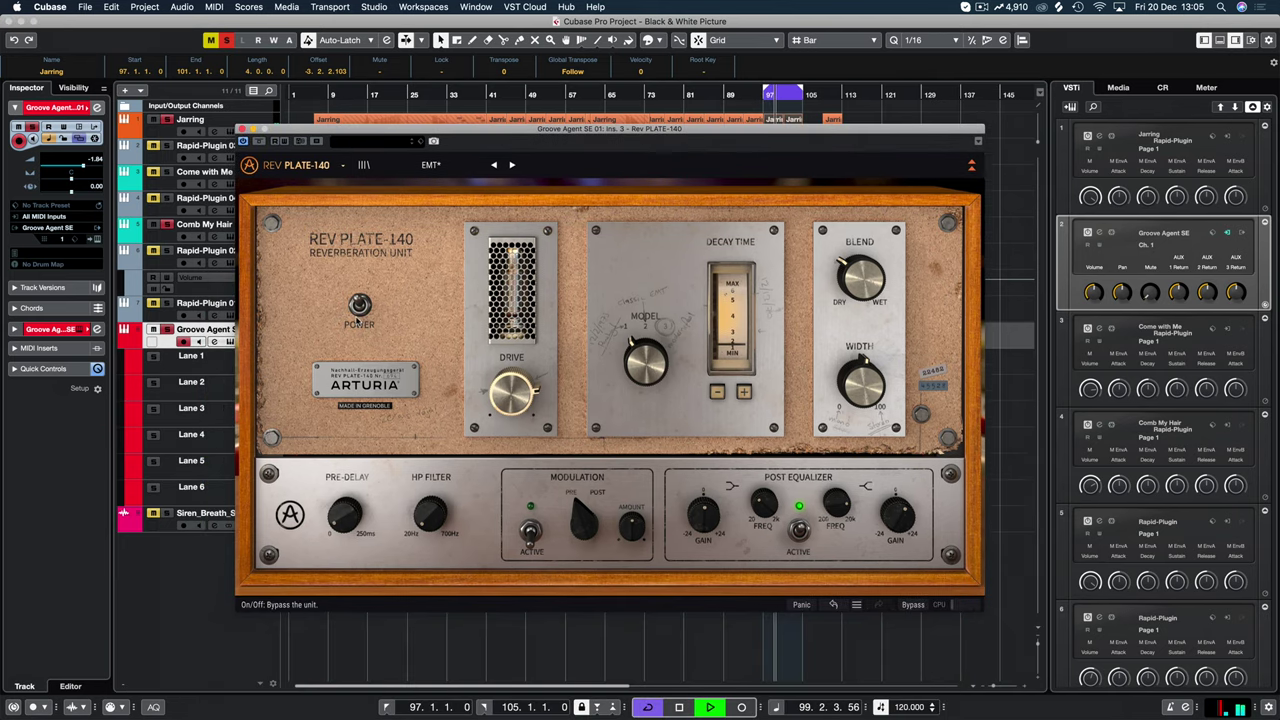
Compare the soloed tracks with the drum reverb bypassed and active by switching its power off and on twice, ending playback.
left_click(360, 304)
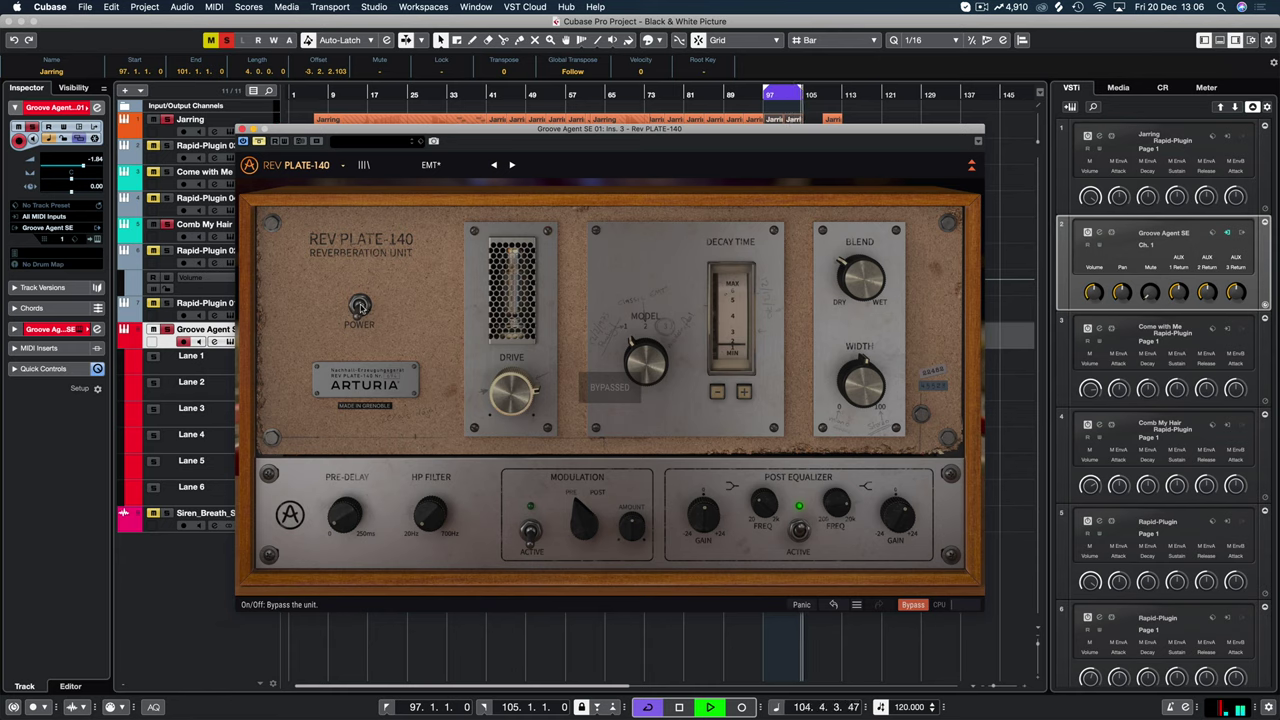
left_click(359, 306)
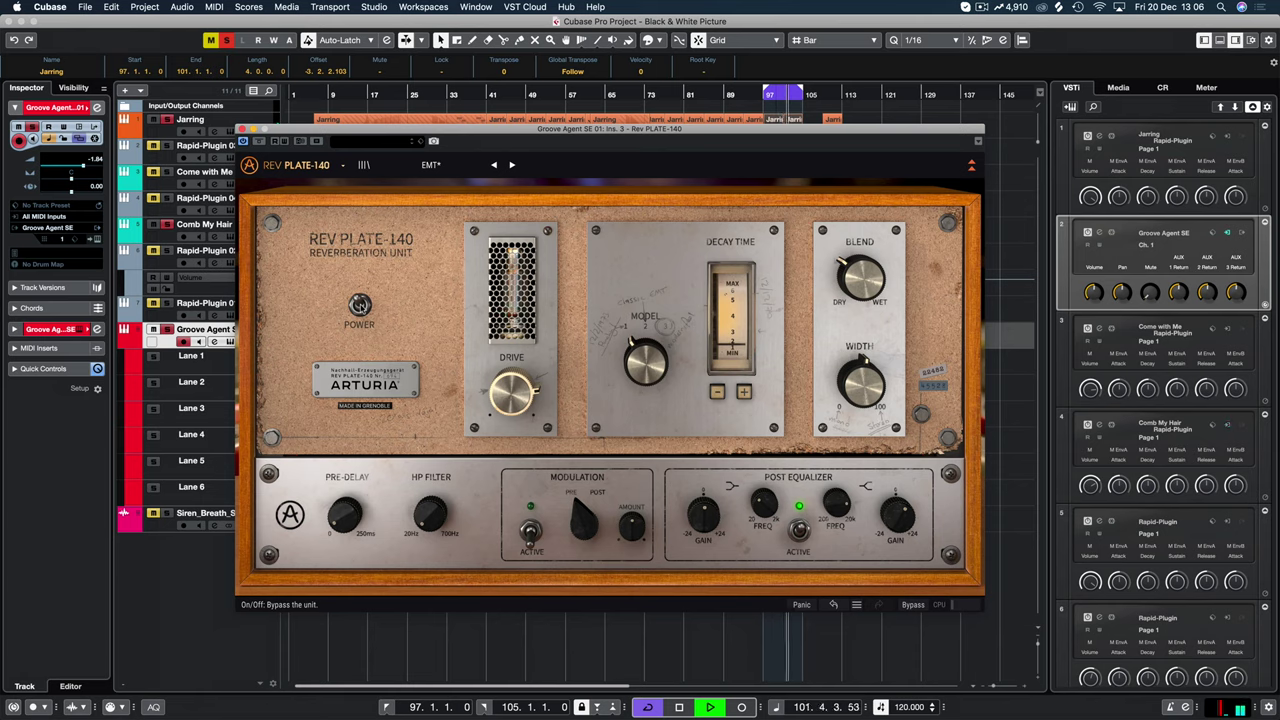
left_click(359, 306)
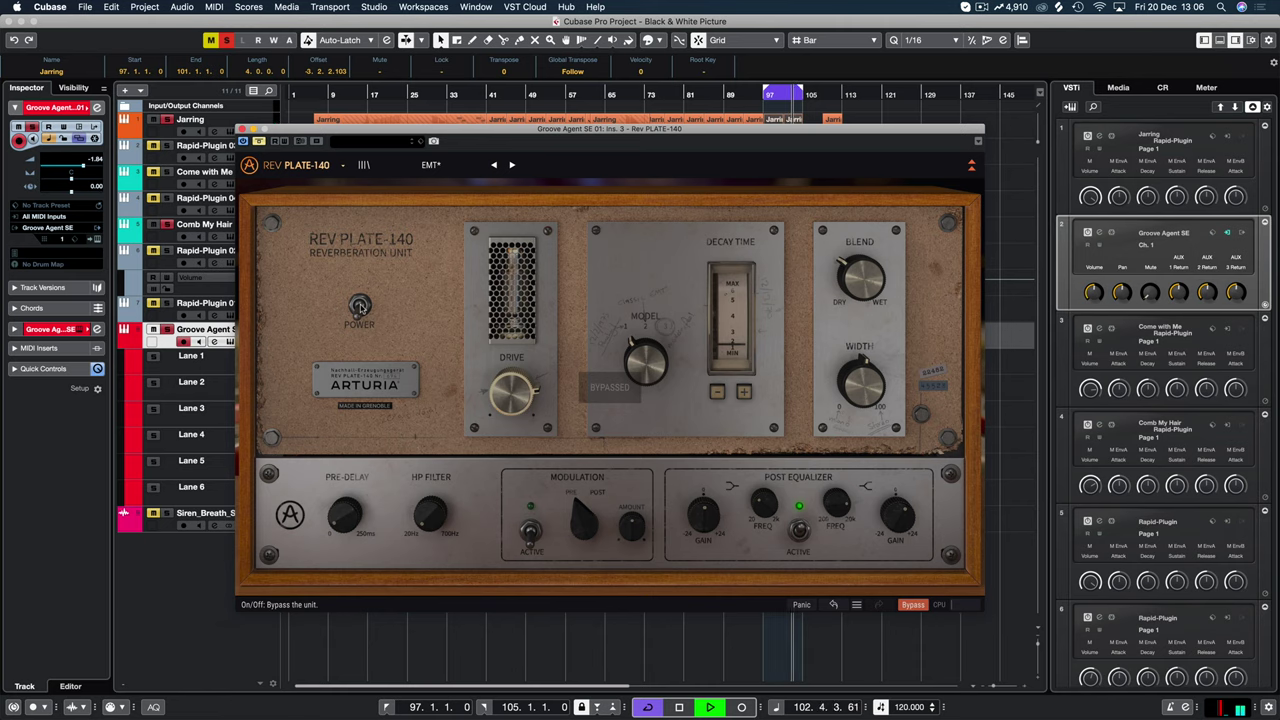
left_click(359, 306)
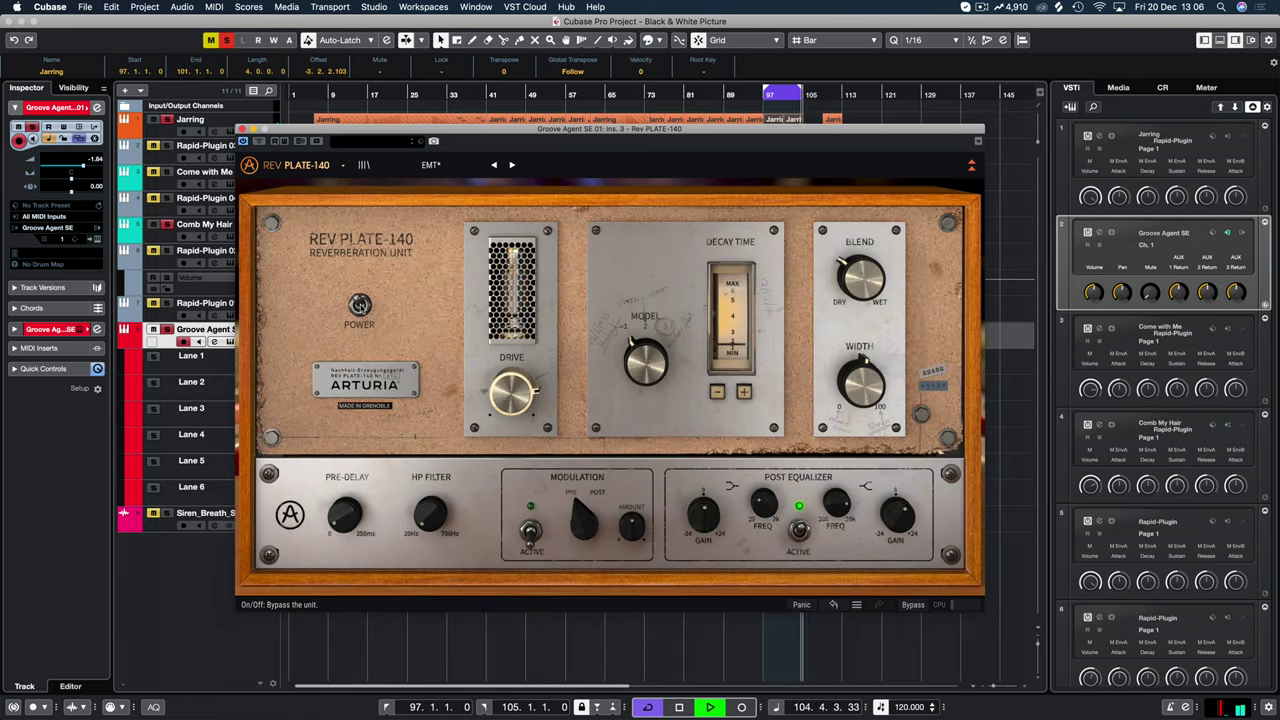
key("space")
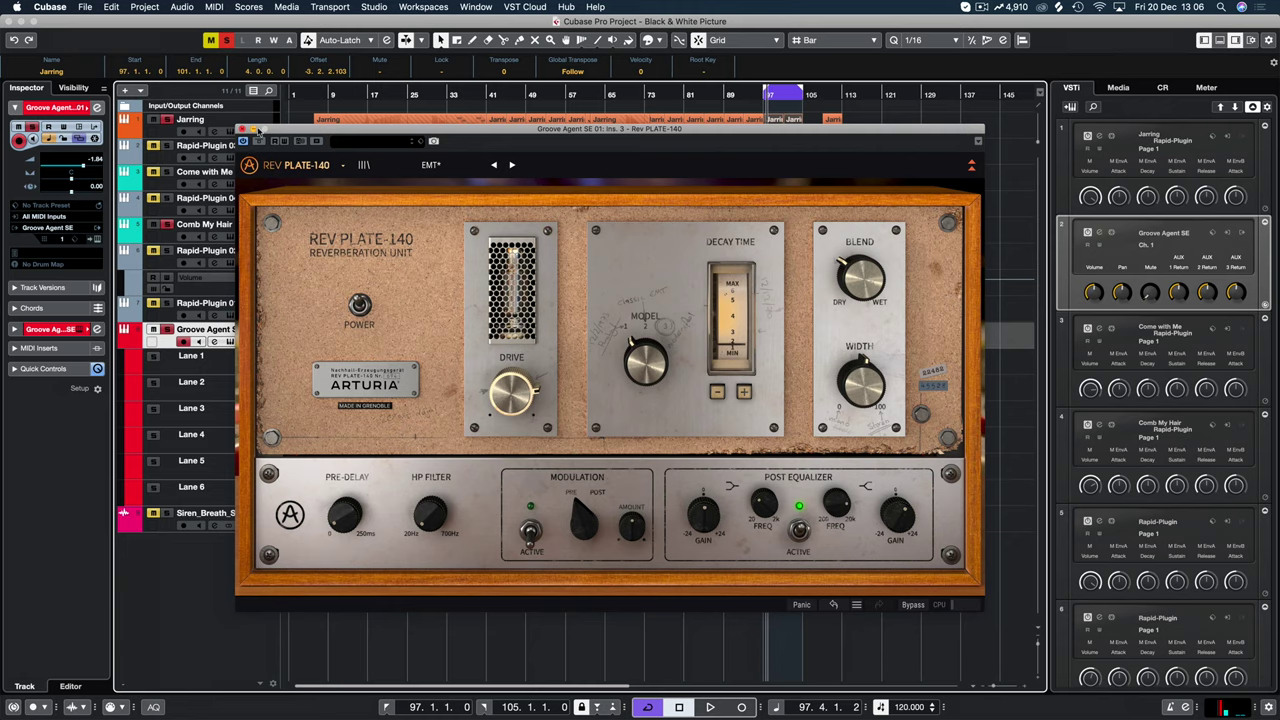
Close the REV PLATE-140 window and clear the solo on all tracks.
left_click(241, 129)
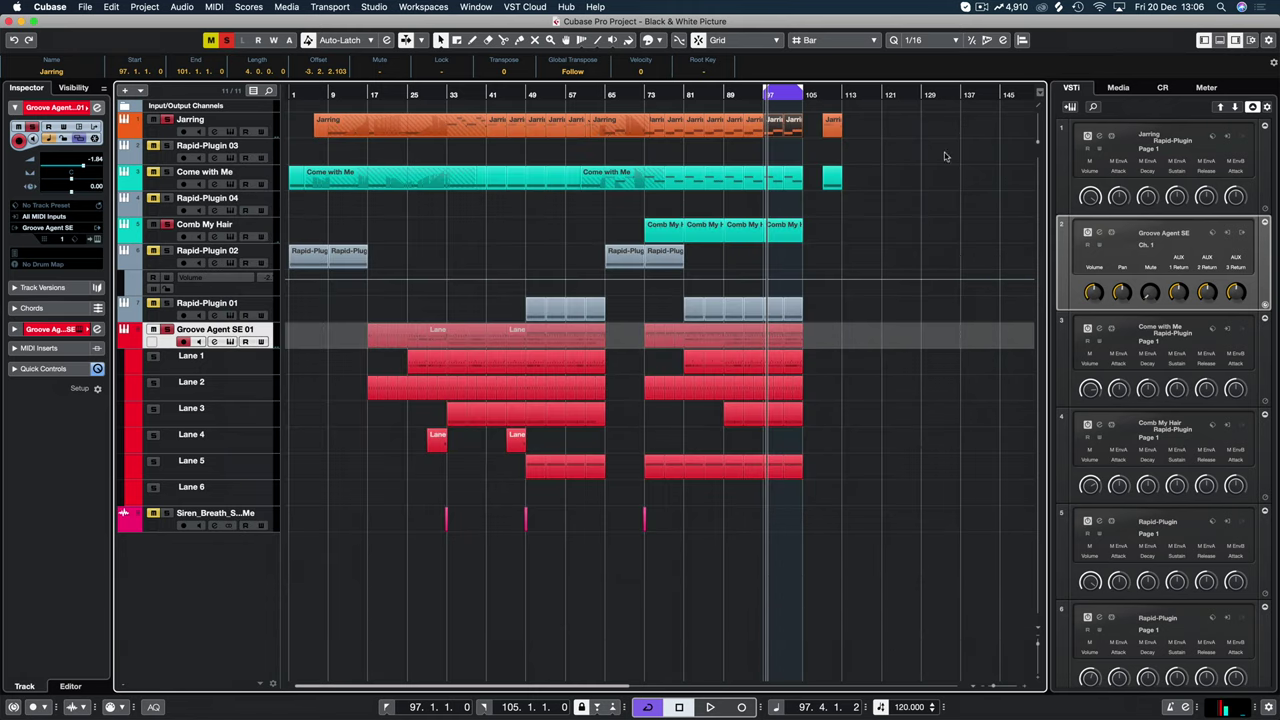
left_click(226, 40)
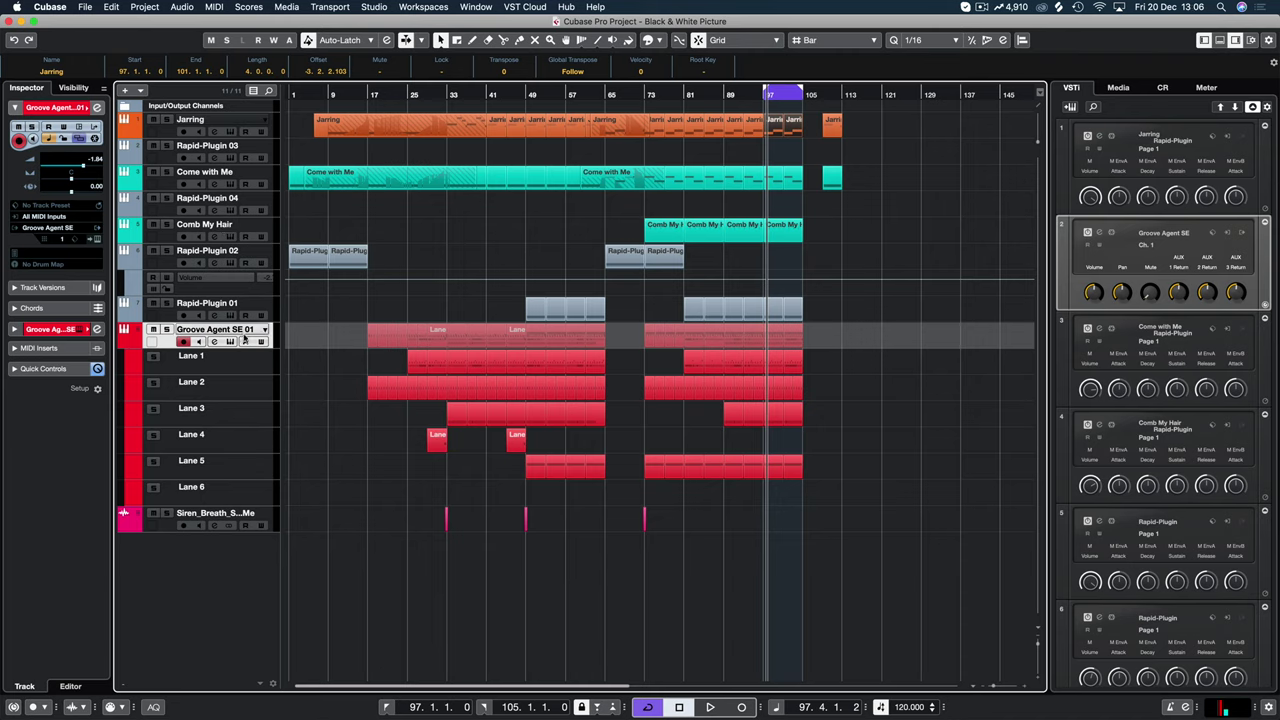
Audition the Come with Me track soloed, clear the solo and briefly play the full mix.
left_click(166, 172)
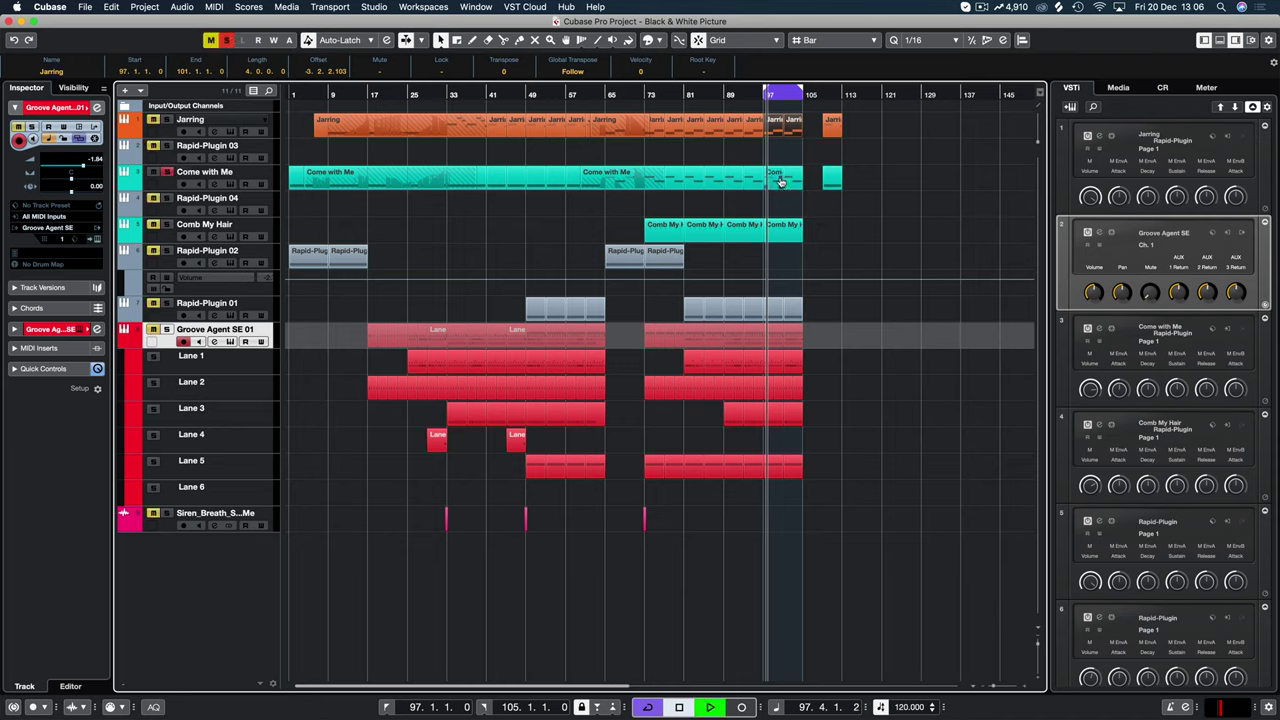
key("space")
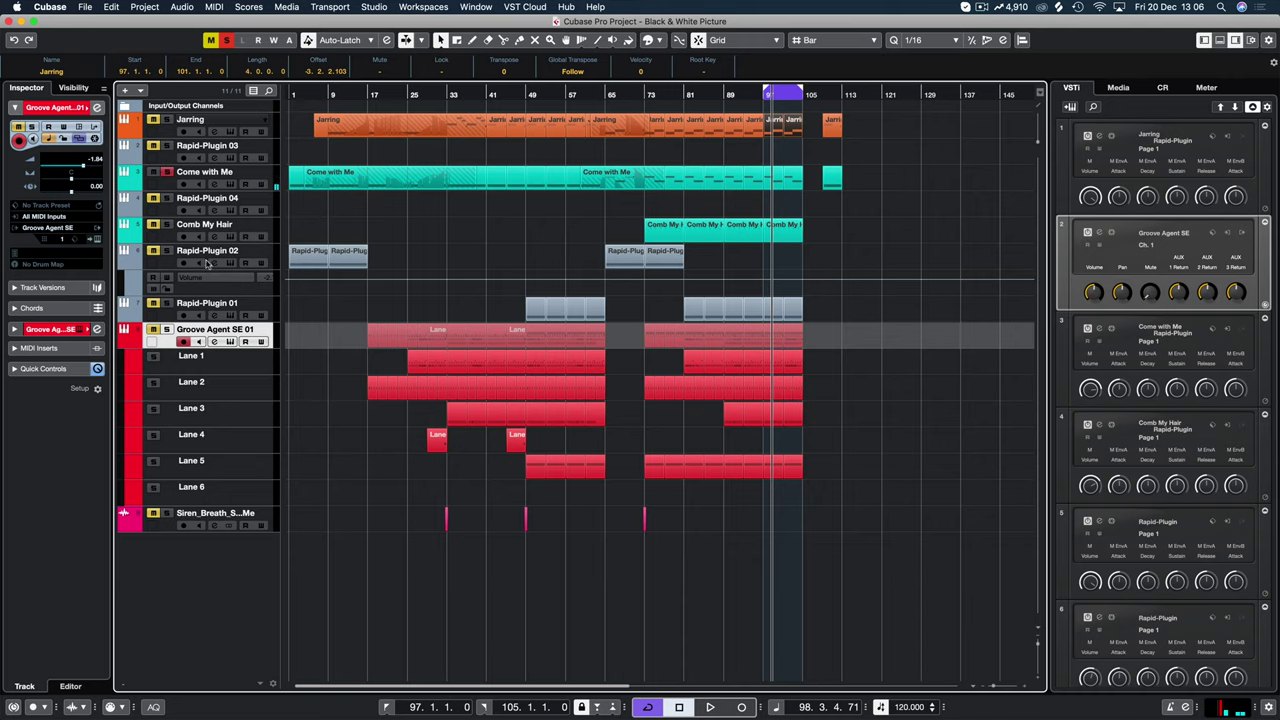
left_click(226, 39)
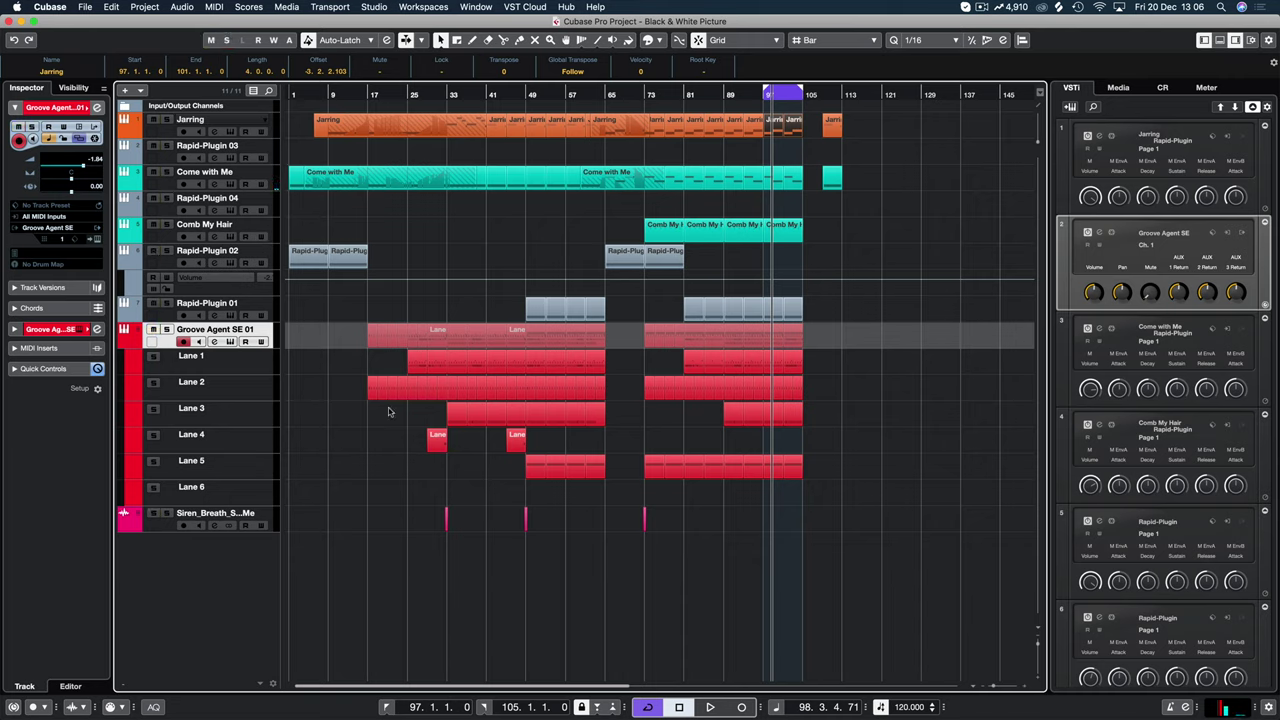
key("space")
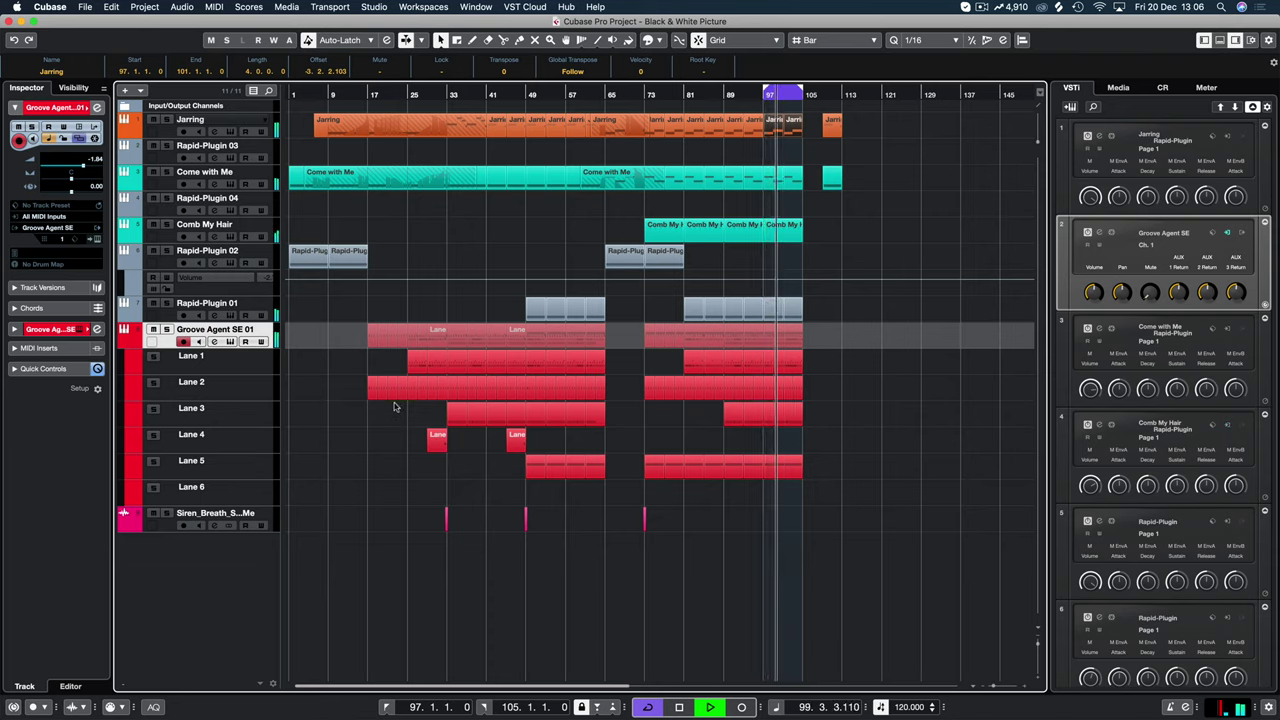
key("space")
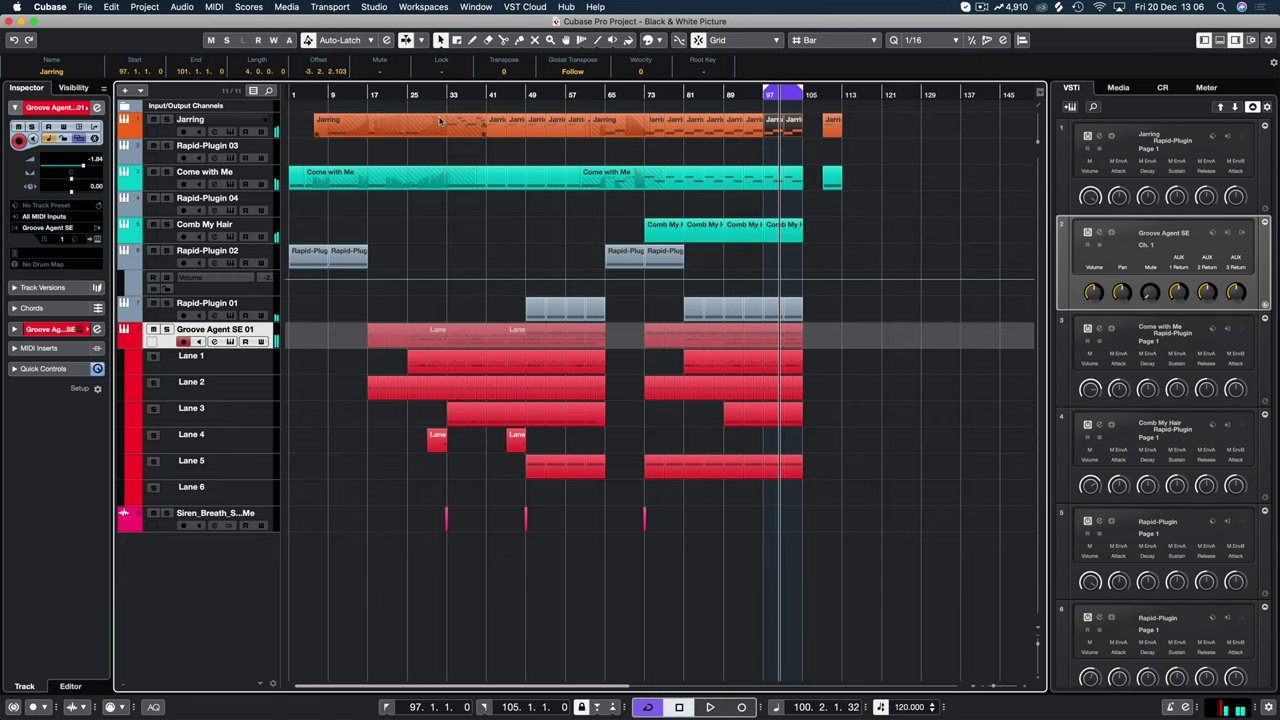
Select the Lane 4 event at bar 29 and the Lane 3 event at bar 33, and set the locators from bar 29 to 37.
left_click(438, 95)
key("h")
key("h")
key("h")
key("h")
key("h")
key("h")
key("h")
key("h")
key("h")
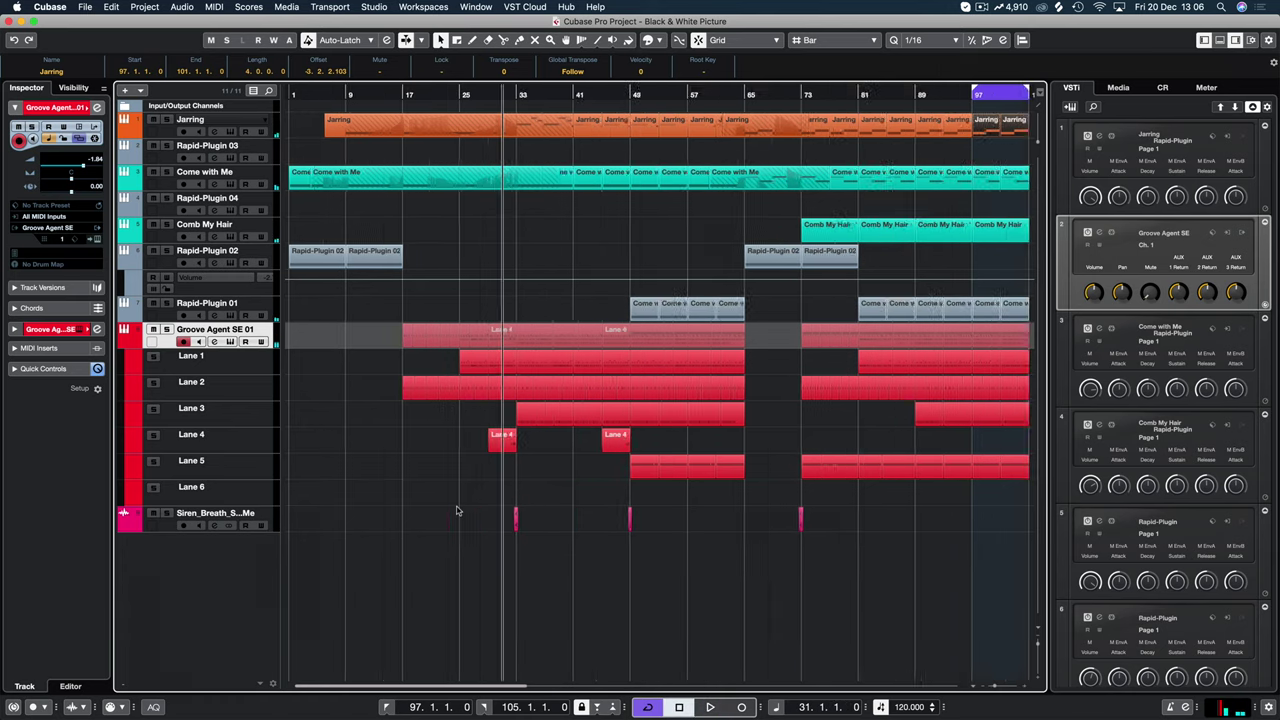
left_click_drag(775, 466, 702, 415)
key("p")
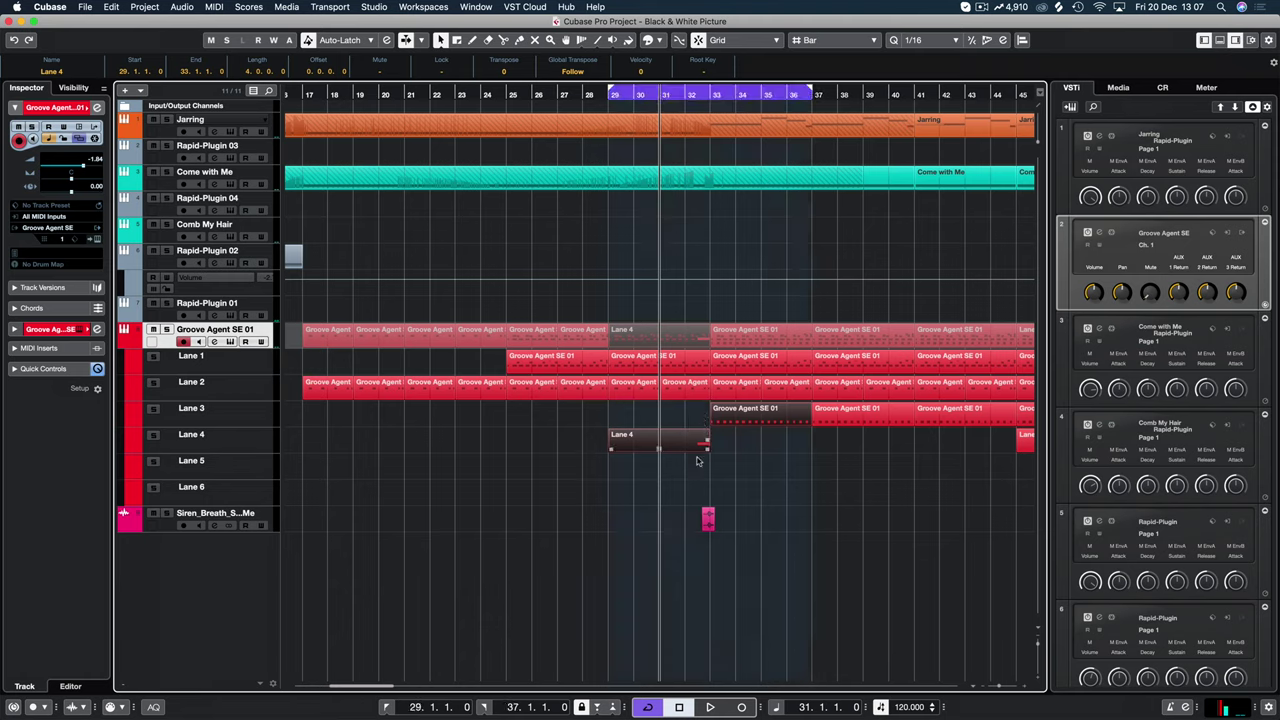
Play the looped section, move the left locator to bar 31 and deselect all events.
left_click(698, 461)
key("space")
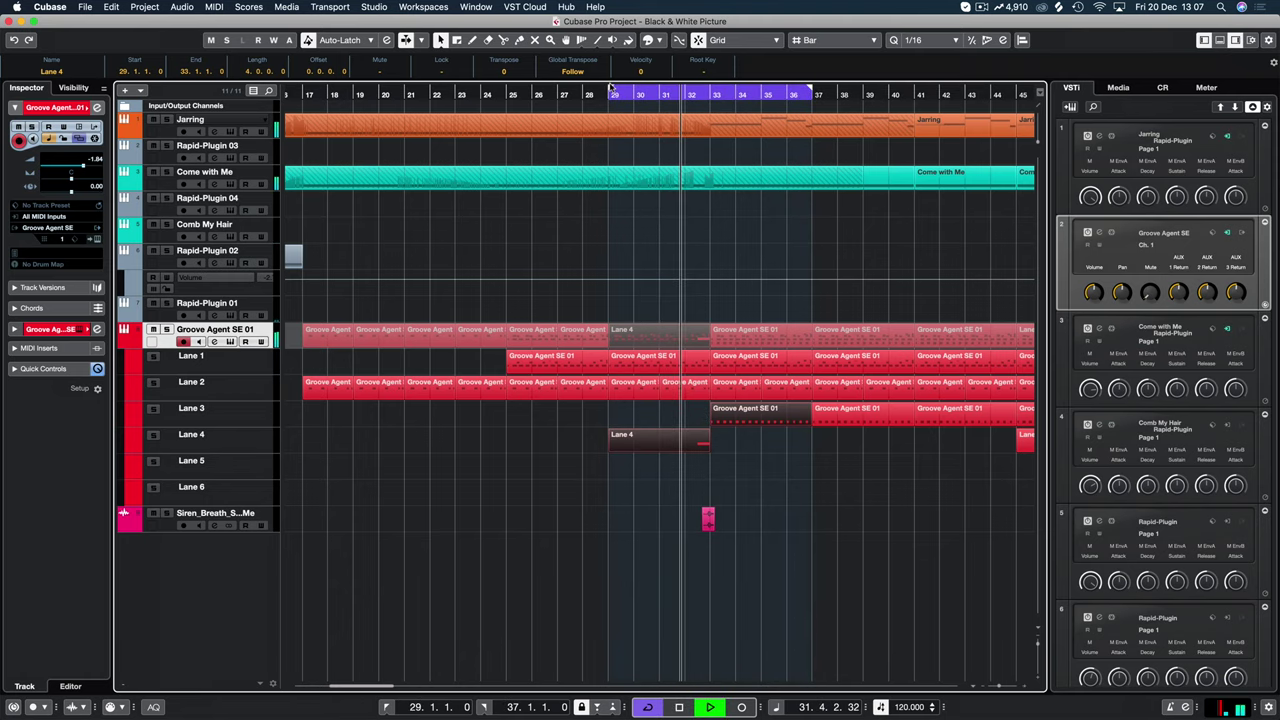
left_click(662, 91, "super")
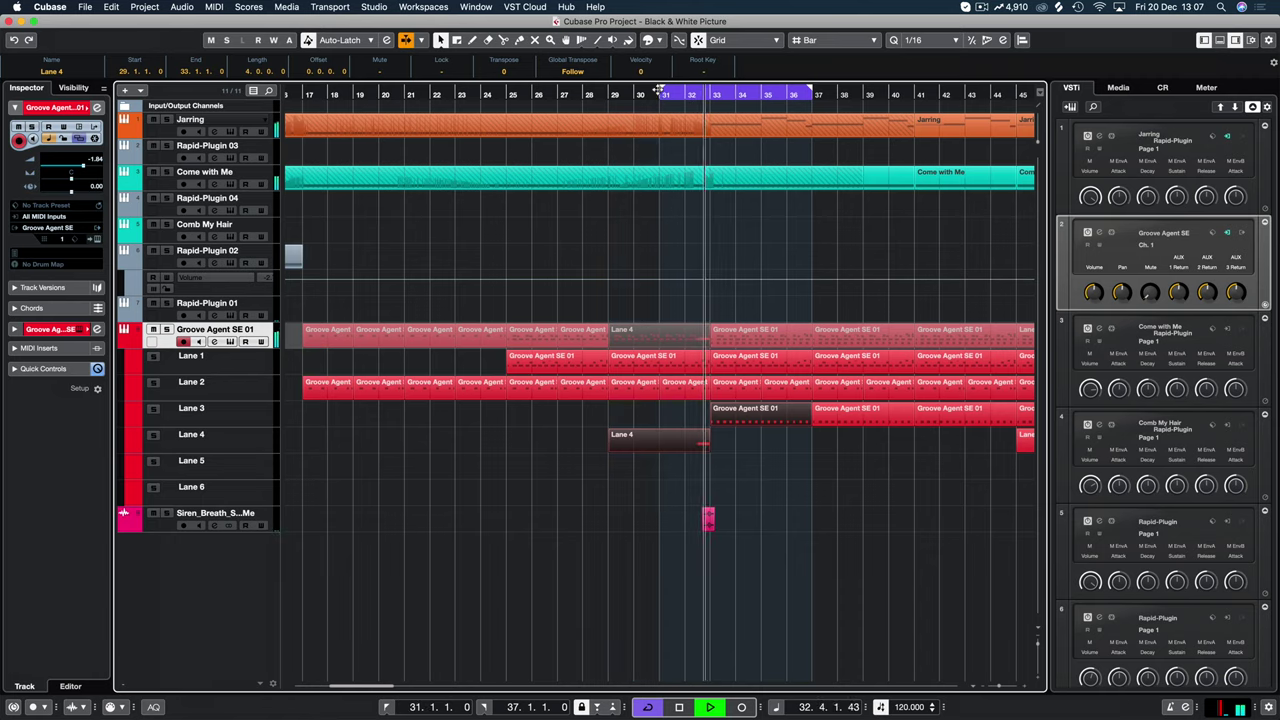
left_click(571, 591)
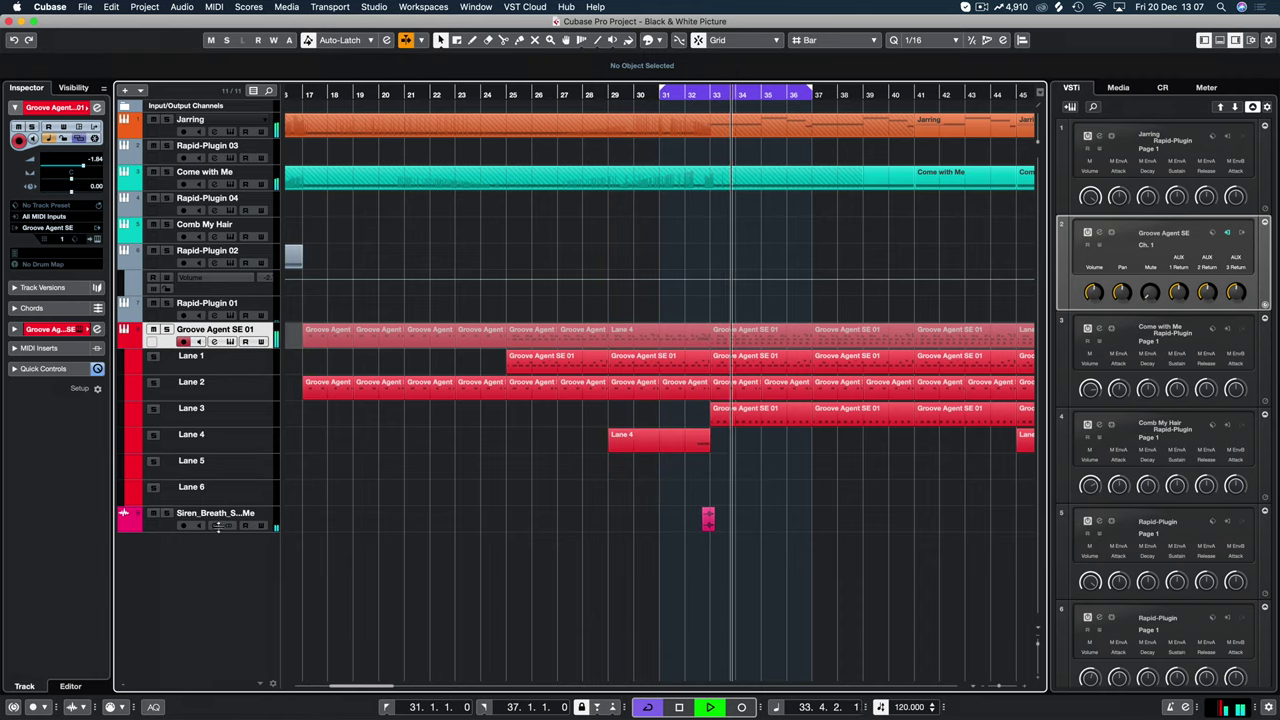
Solo the Siren_Breath audio track and open the MixConsole.
left_click(166, 514)
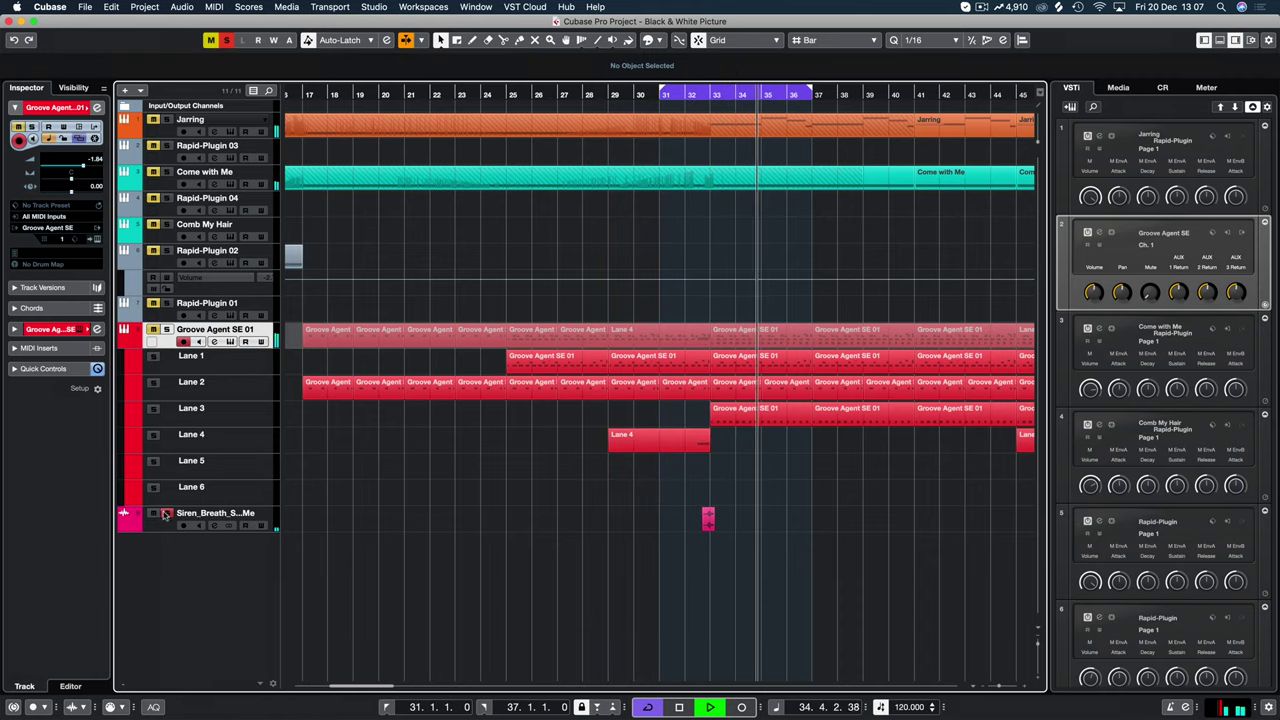
key("F3")
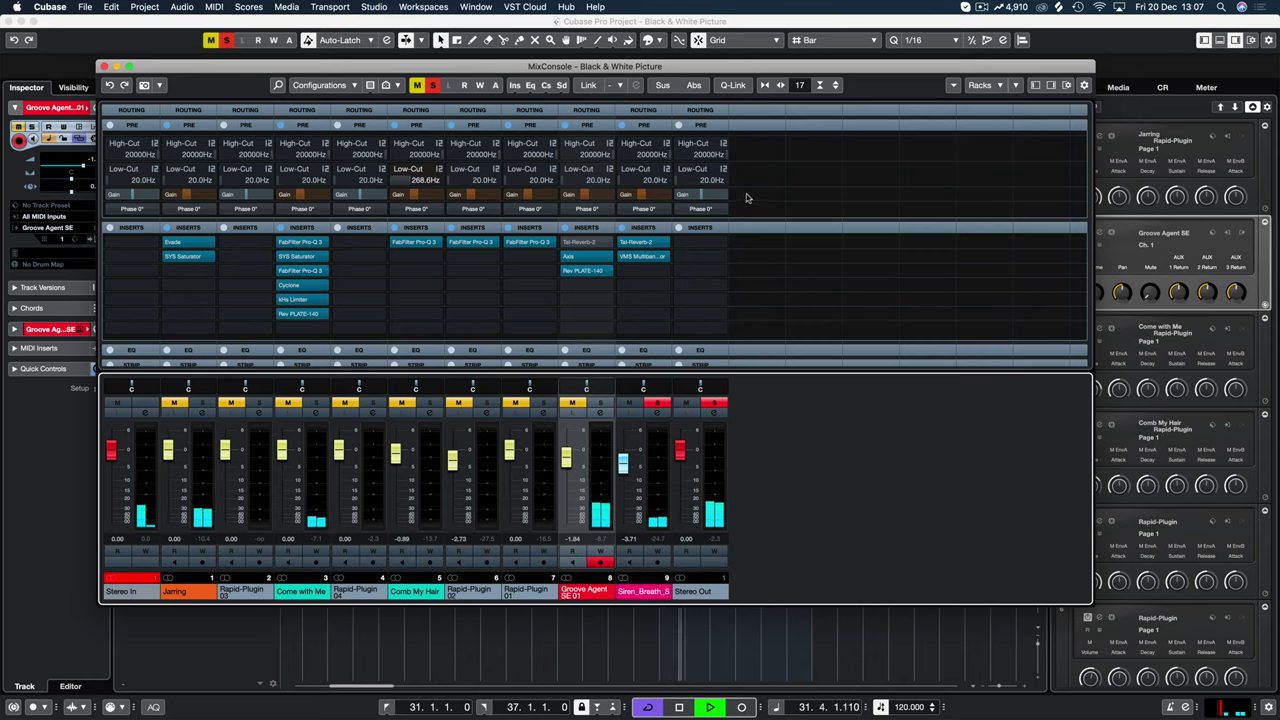
Insert Rev PLATE-140 in the third insert slot of the Siren_Breath channel and load its Bright Hall preset.
left_click(673, 295)
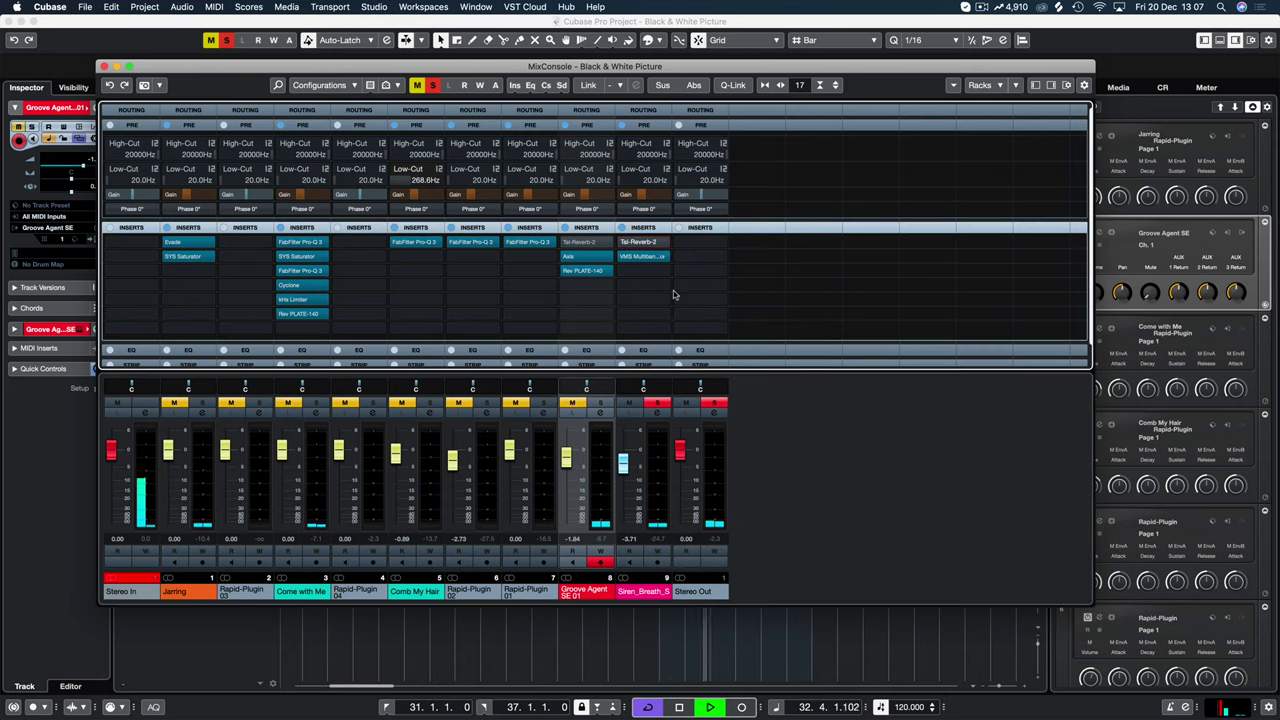
left_click(648, 272)
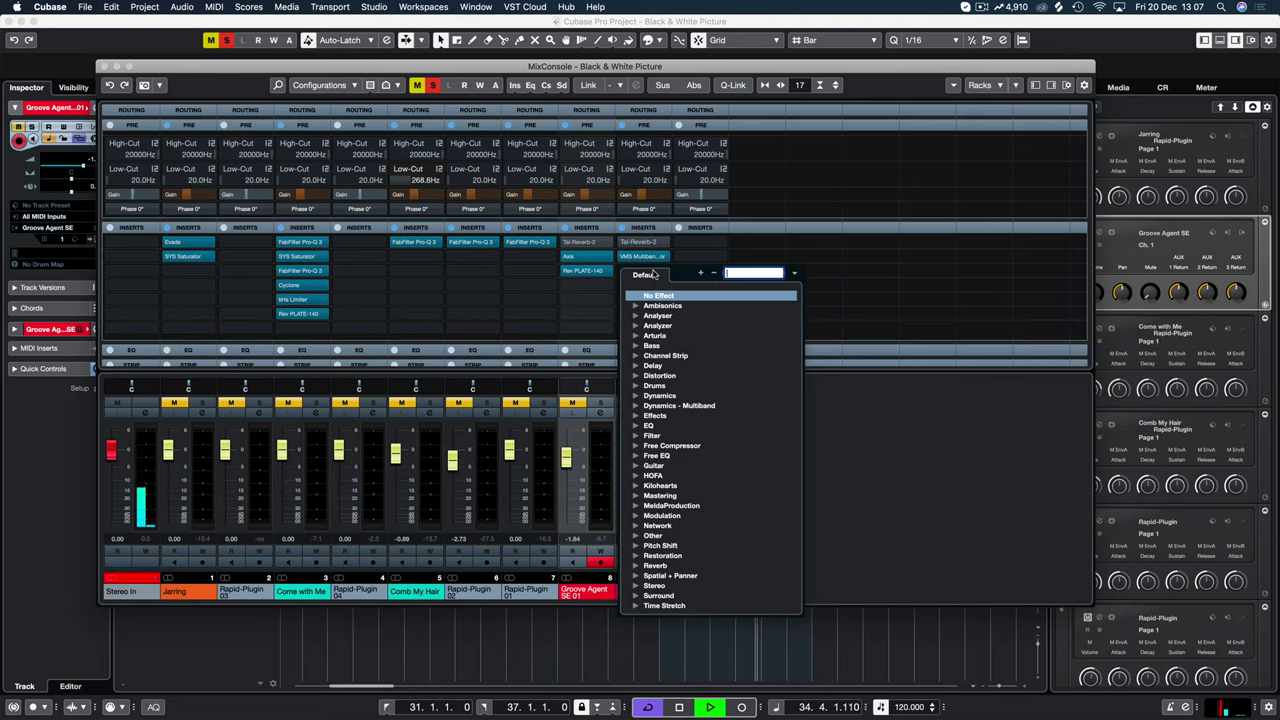
type("rev")
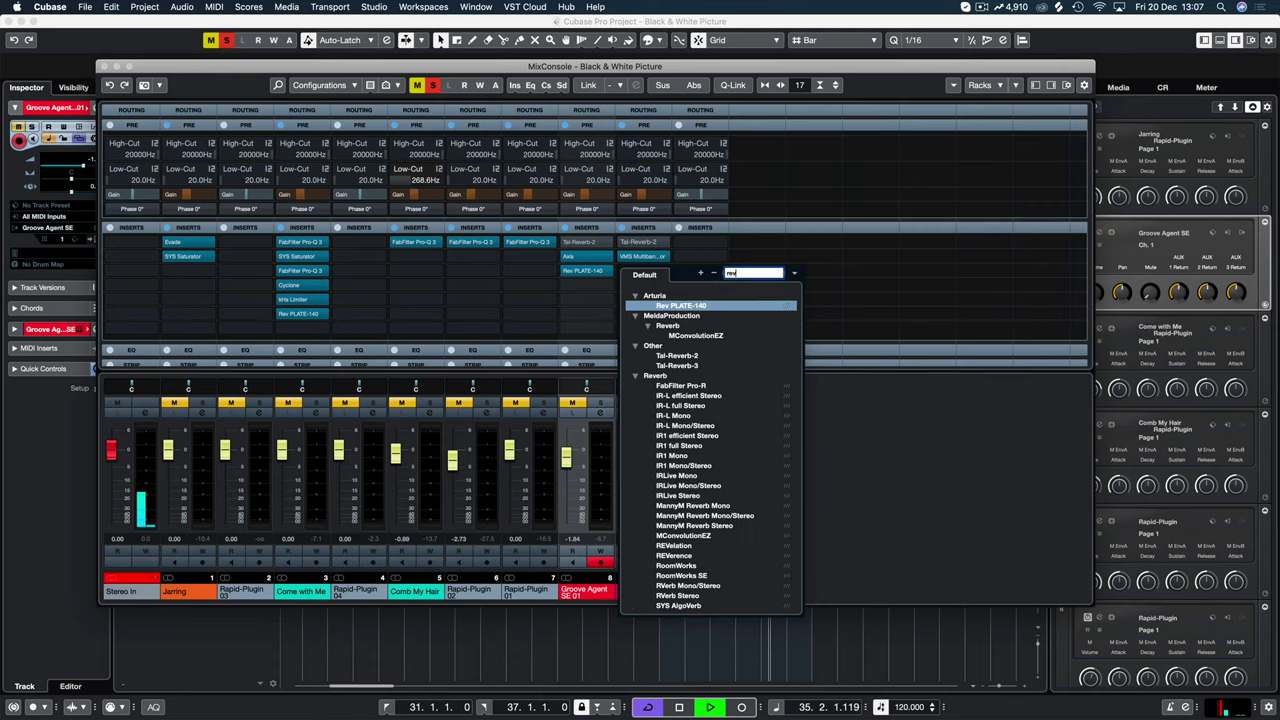
left_click(684, 305)
left_click(459, 145)
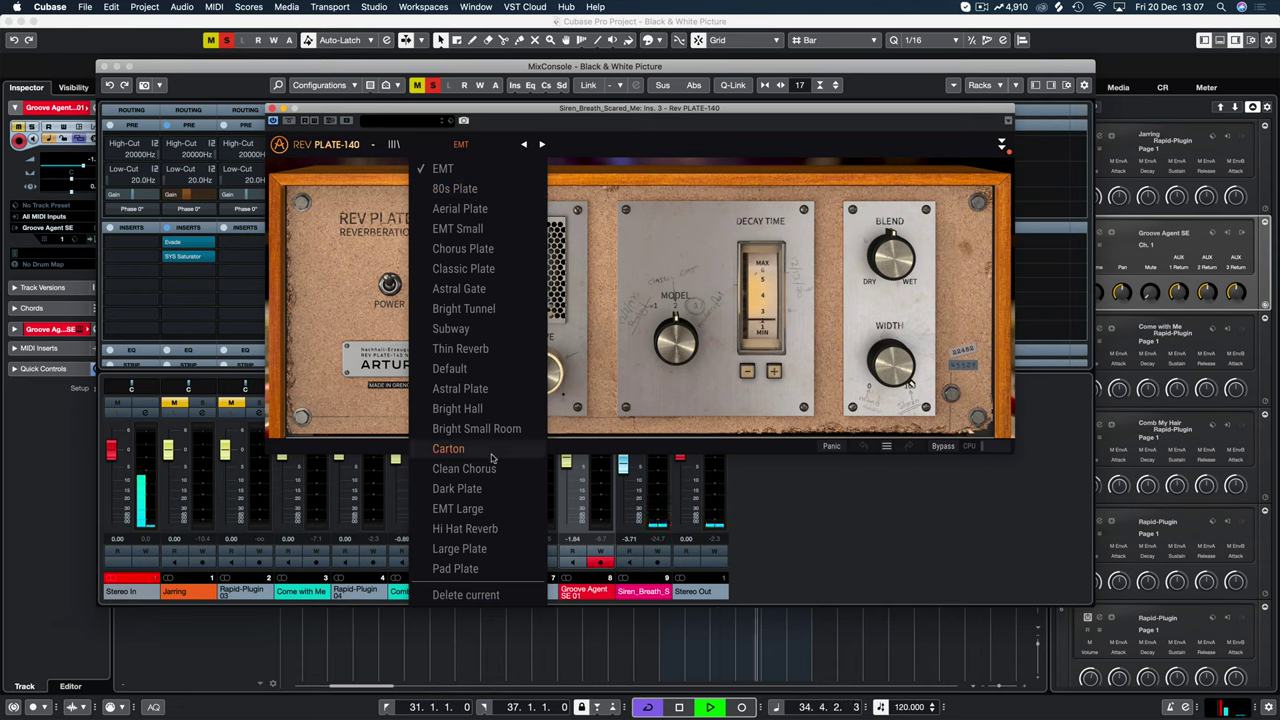
left_click(490, 415)
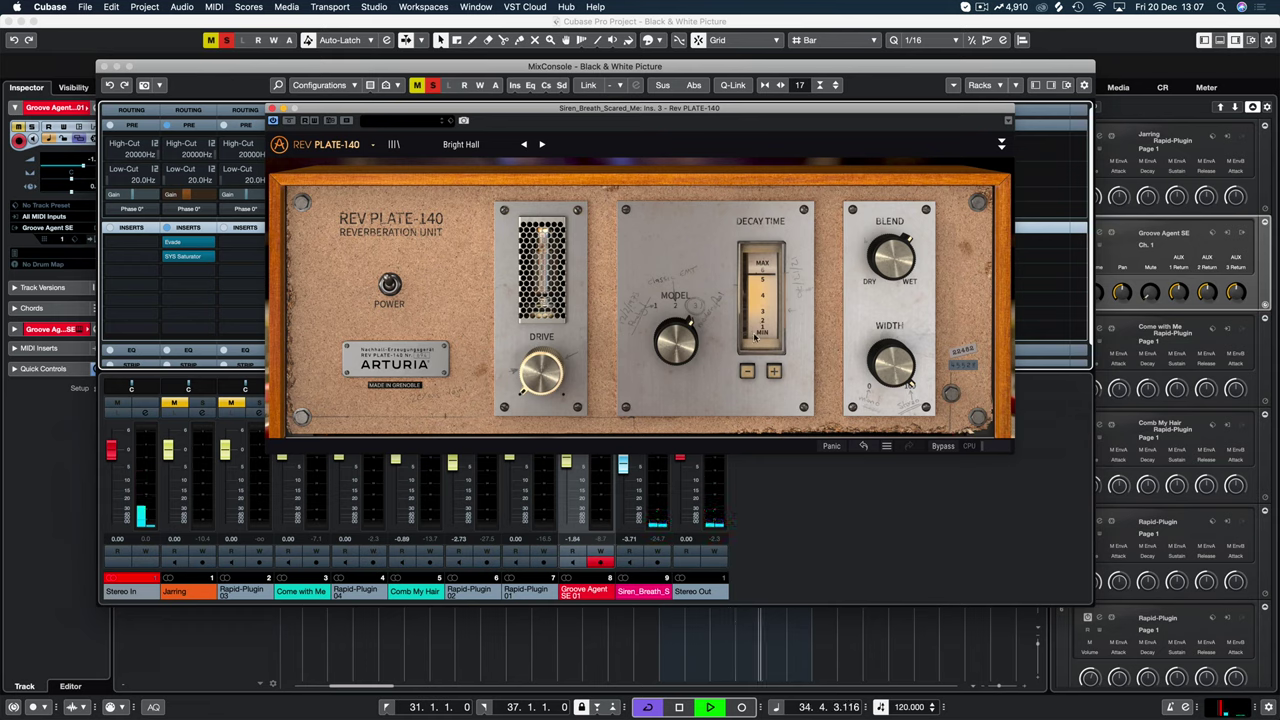
Raise the Drive on the Bright Hall preset and adjust the post-equalizer's high-shelf gain and low-shelf frequency.
left_click_drag(542, 378, 542, 352)
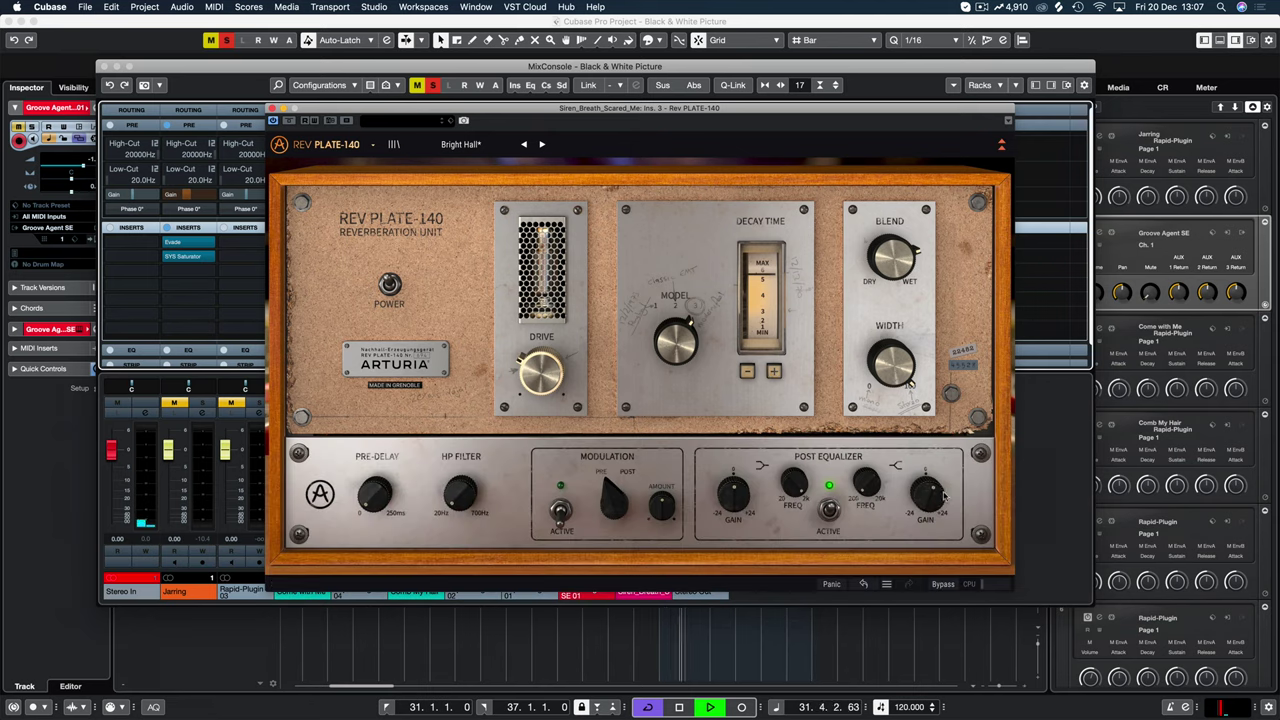
left_click_drag(934, 495, 934, 490)
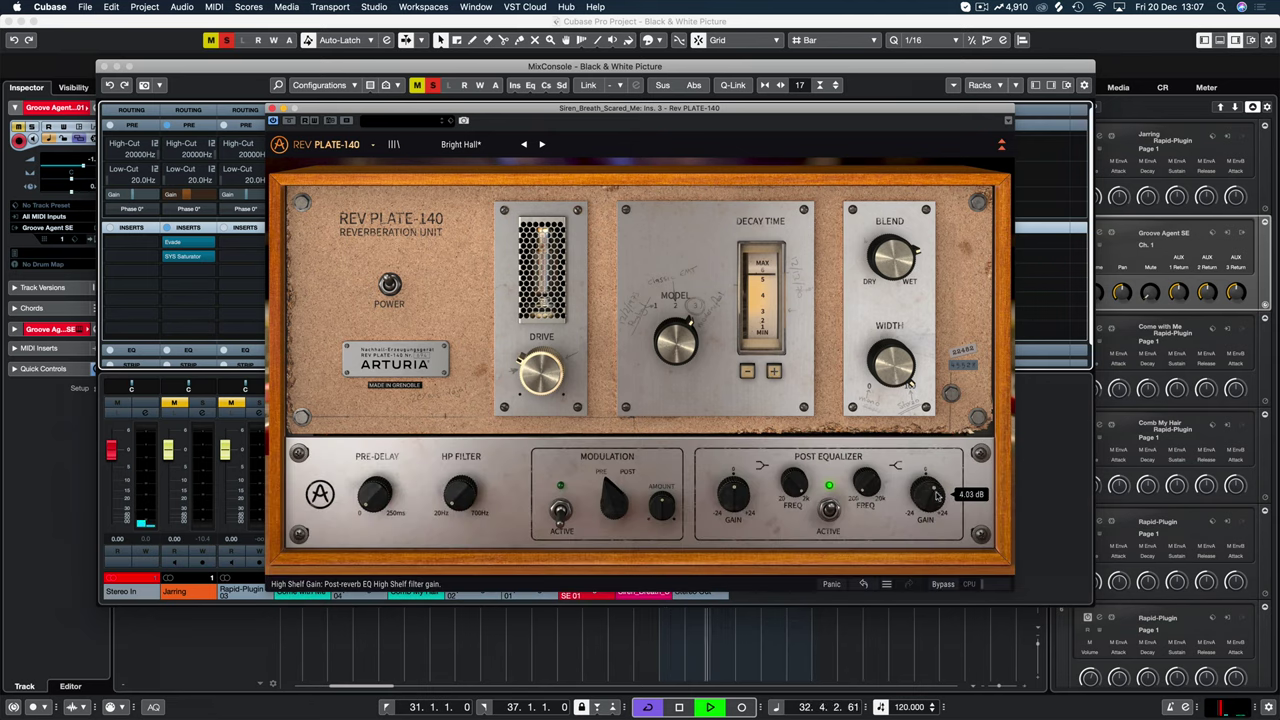
scroll(889, 254, "down", 3)
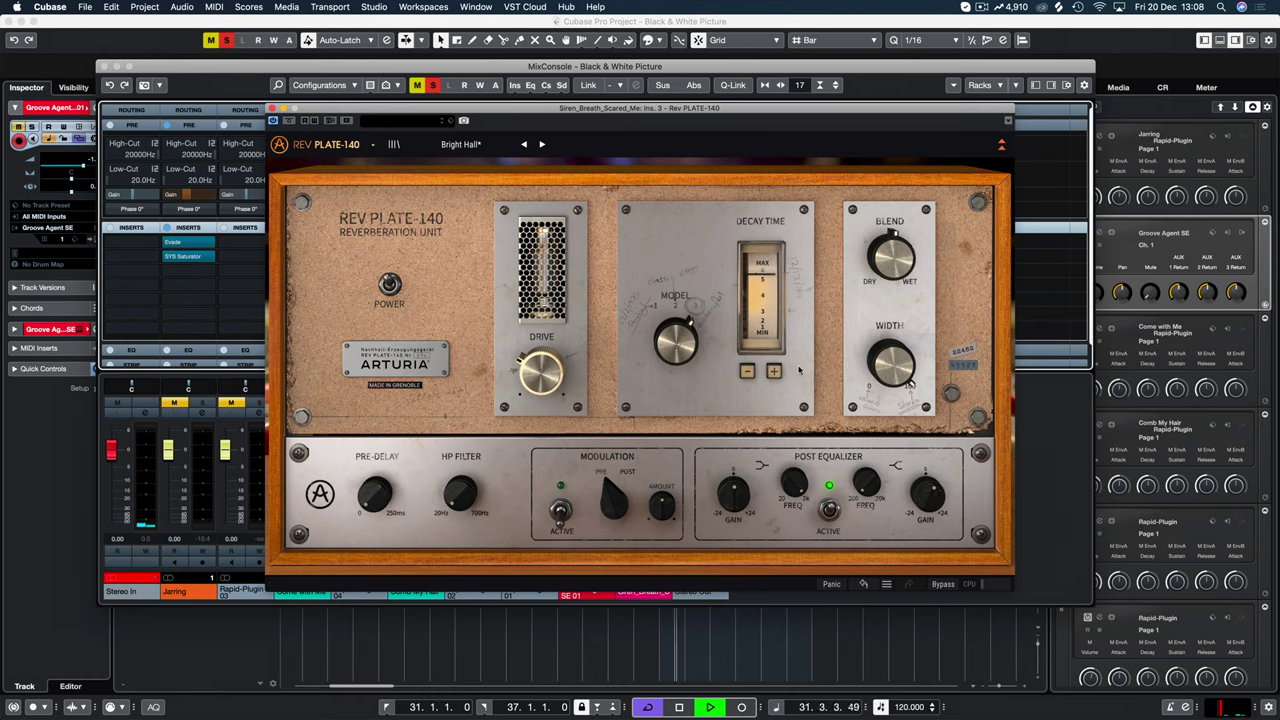
mouse_move(890, 368)
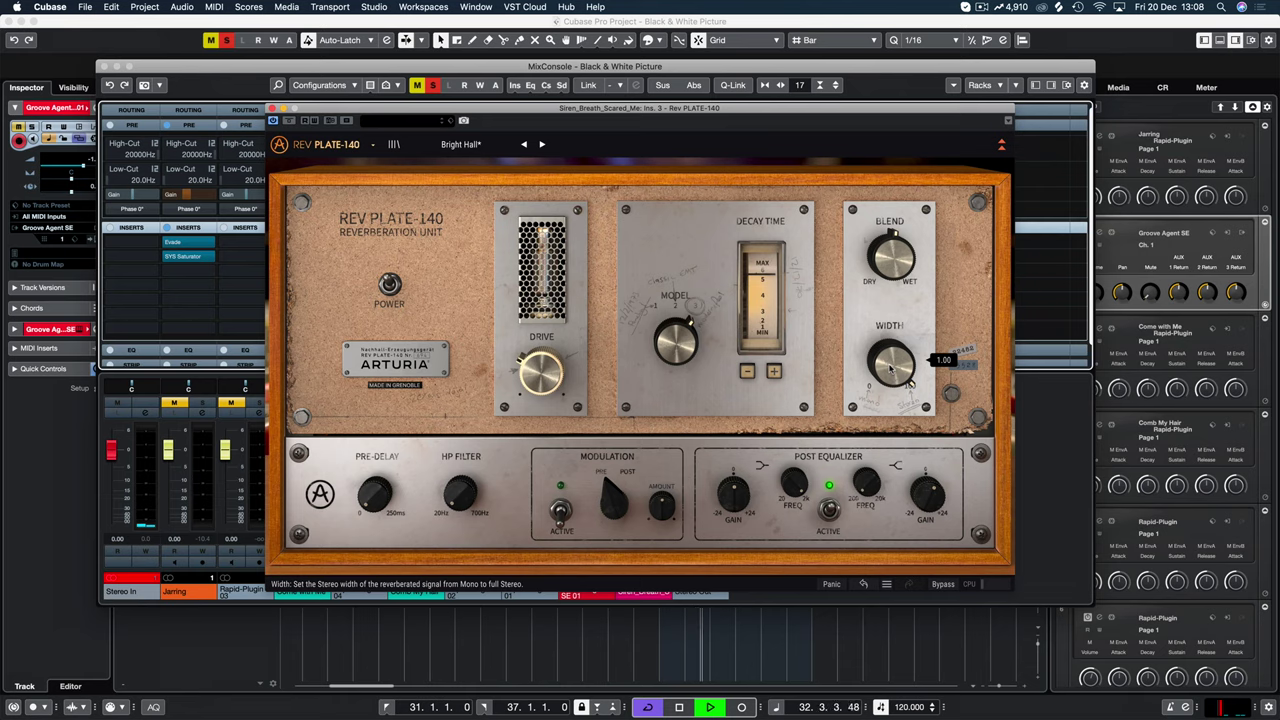
mouse_move(724, 501)
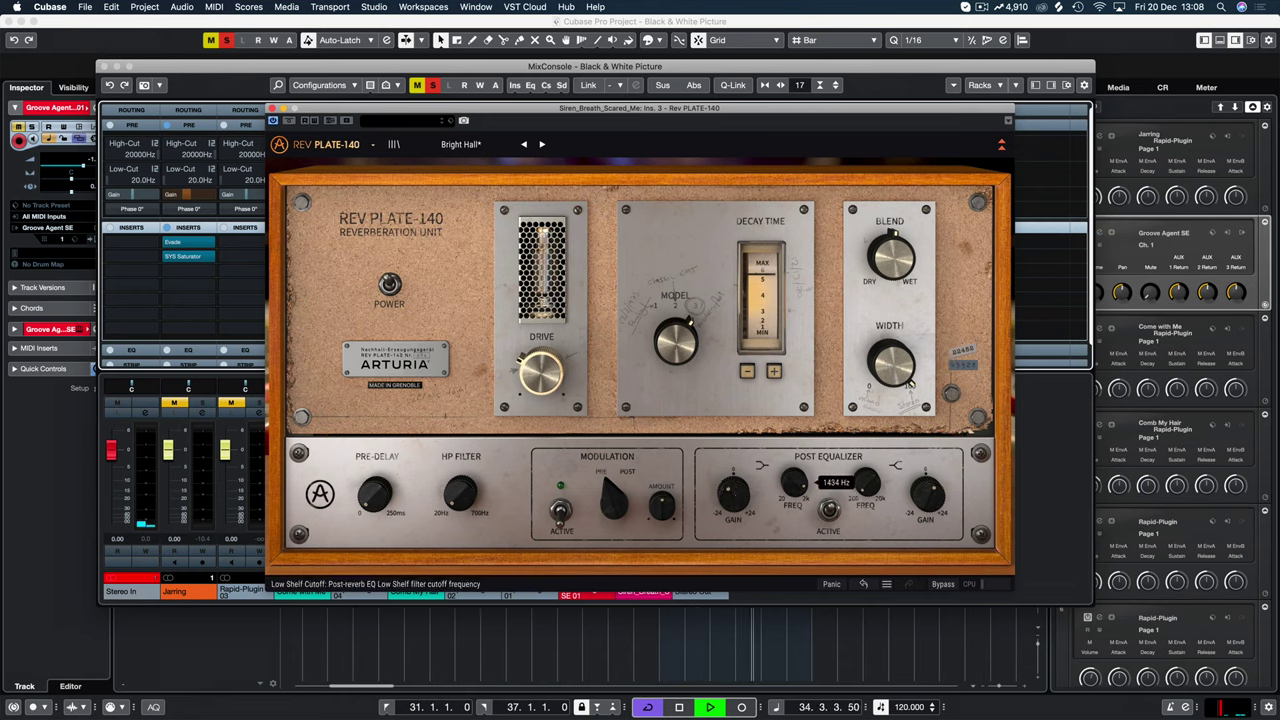
left_click_drag(795, 486, 795, 482)
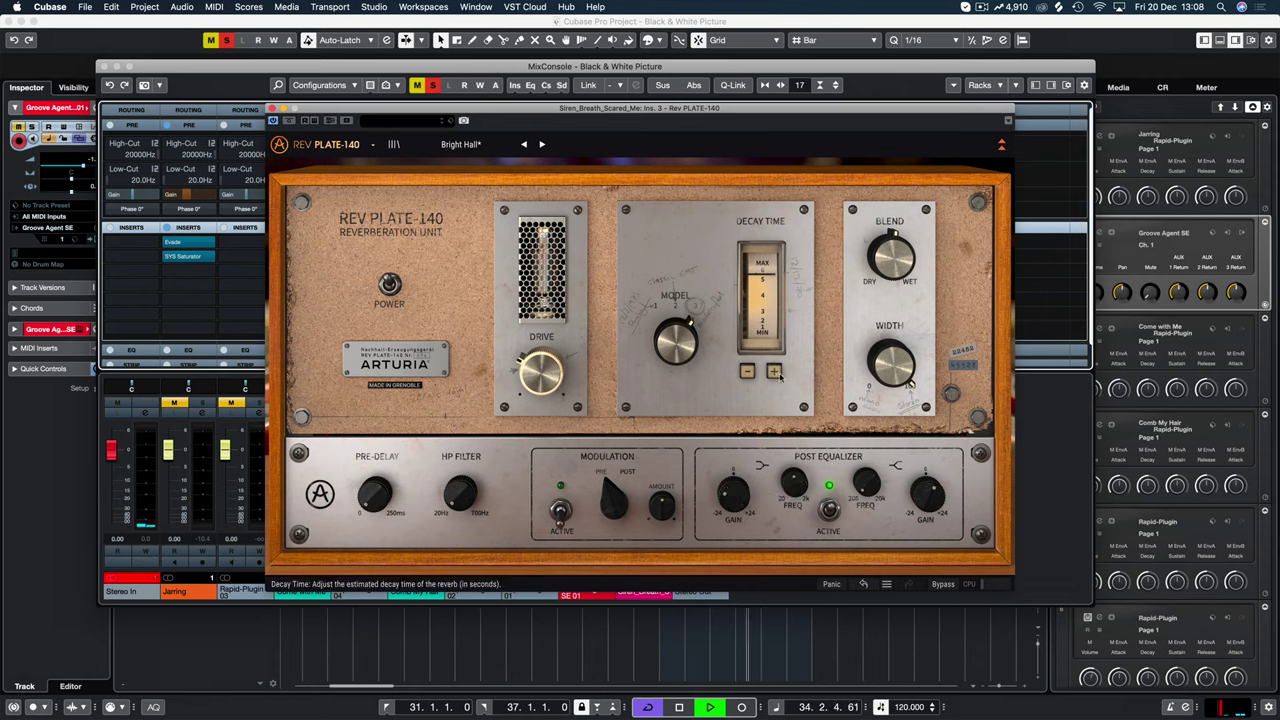
Readjust the Drive and Blend with modulation switched on while auditioning the soloed Siren_Breath loop.
mouse_move(533, 375)
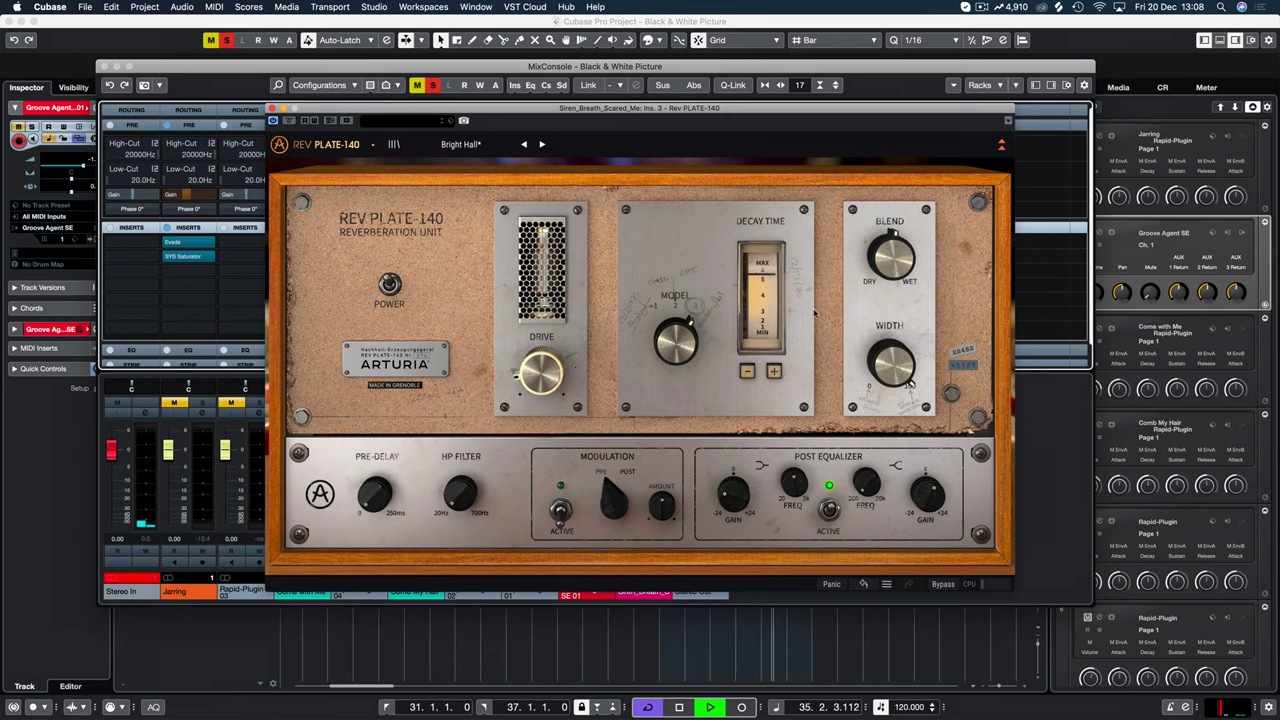
key("space")
mouse_move(881, 276)
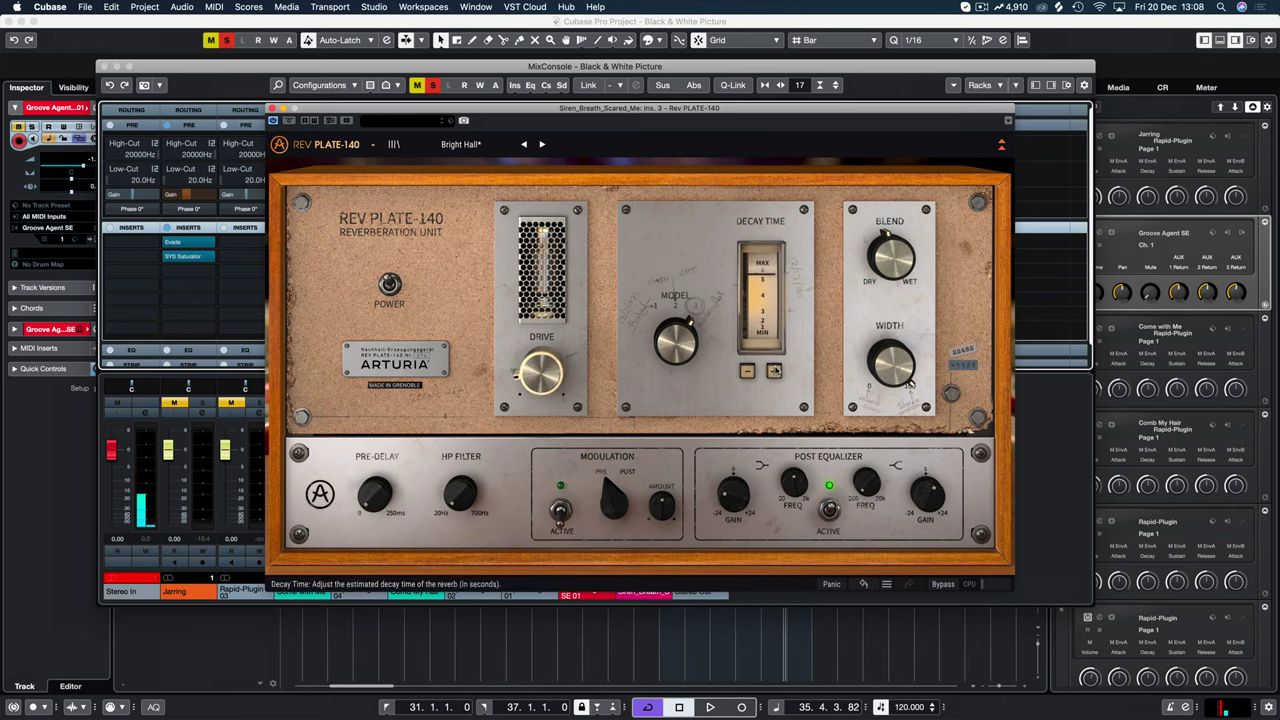
key("space")
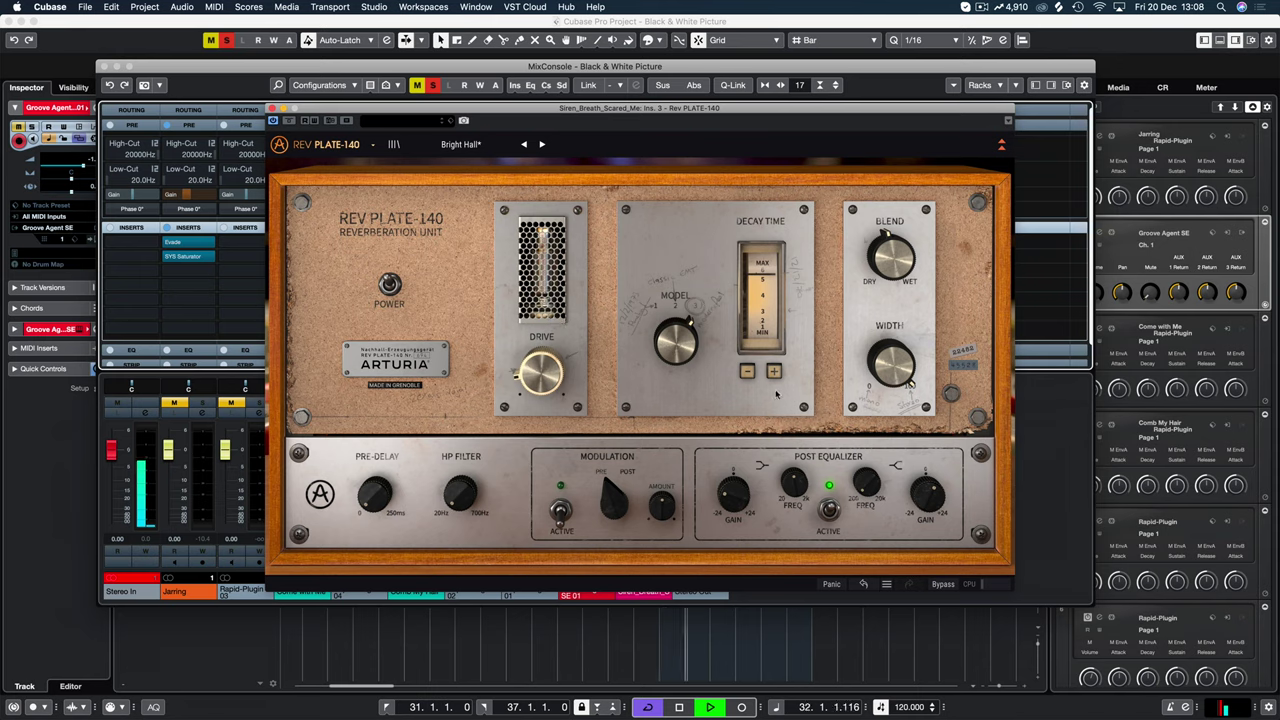
mouse_move(903, 270)
left_mouse_down()
mouse_move(903, 205)
mouse_move(900, 268)
left_mouse_up()
key("space")
key("space")
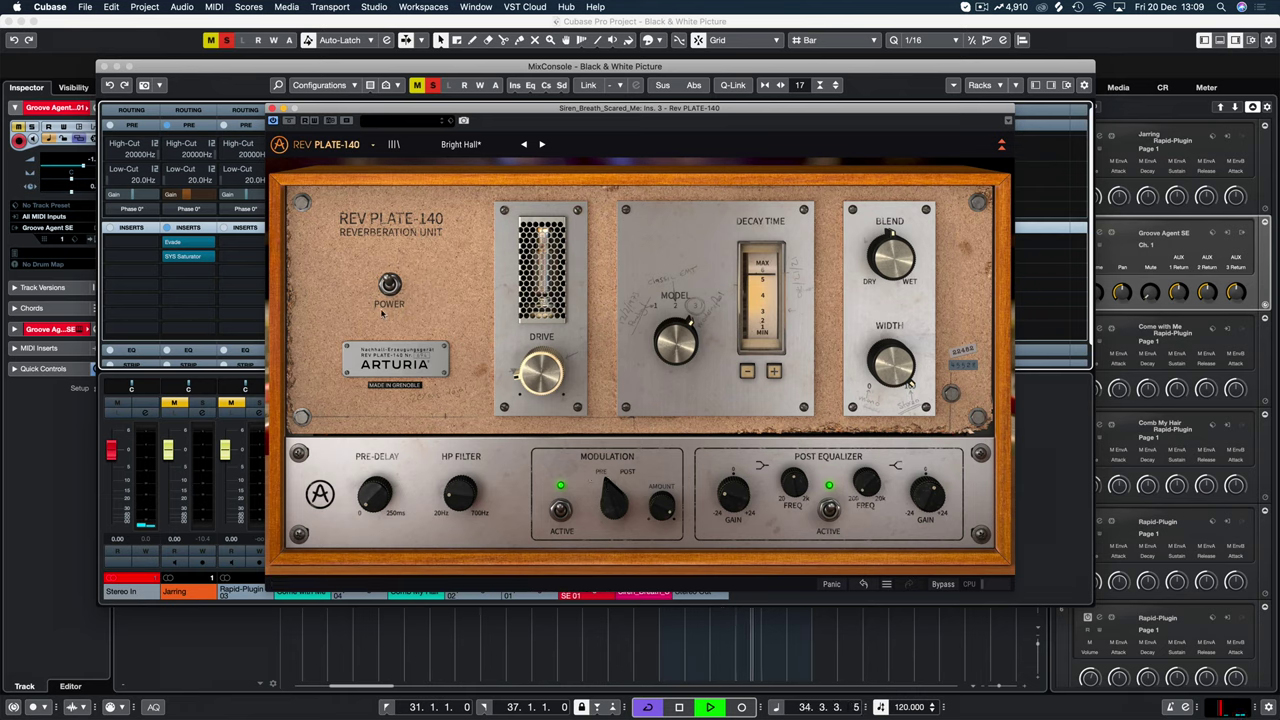
key("space")
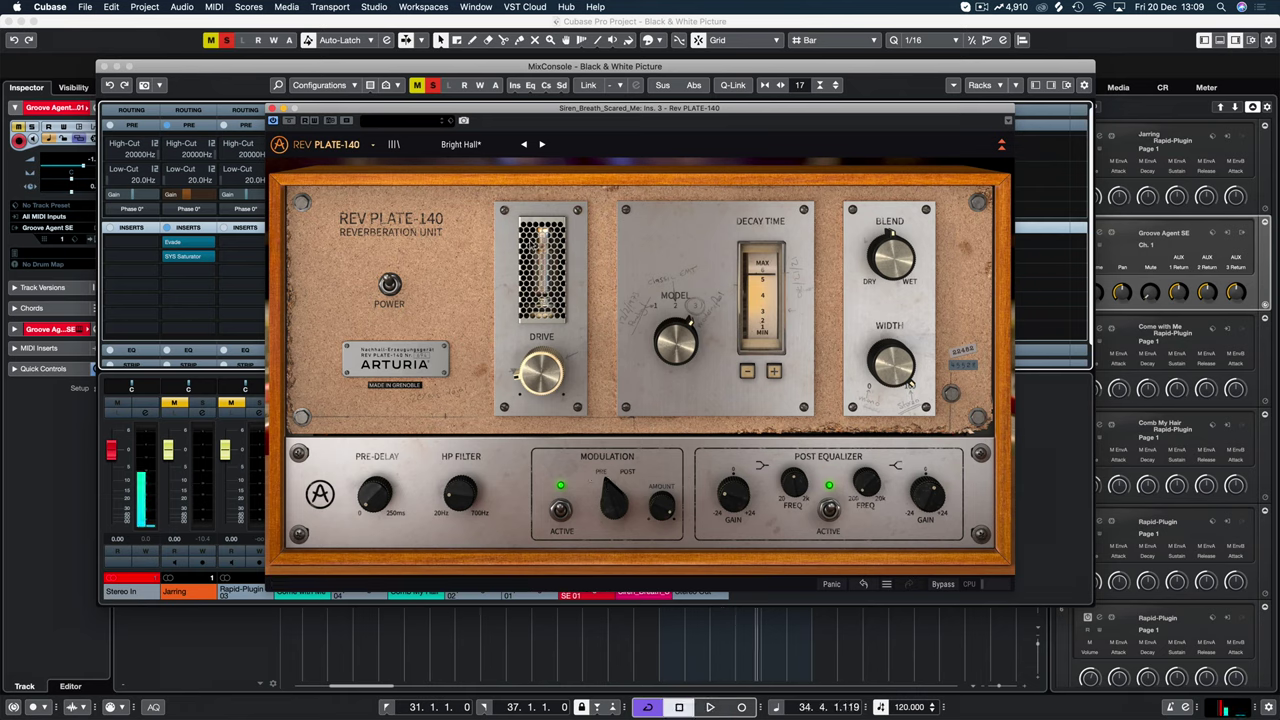
Load the Large Plate preset on the Siren_Breath reverb, play the loop and switch the plate model to 3.
left_click(460, 144)
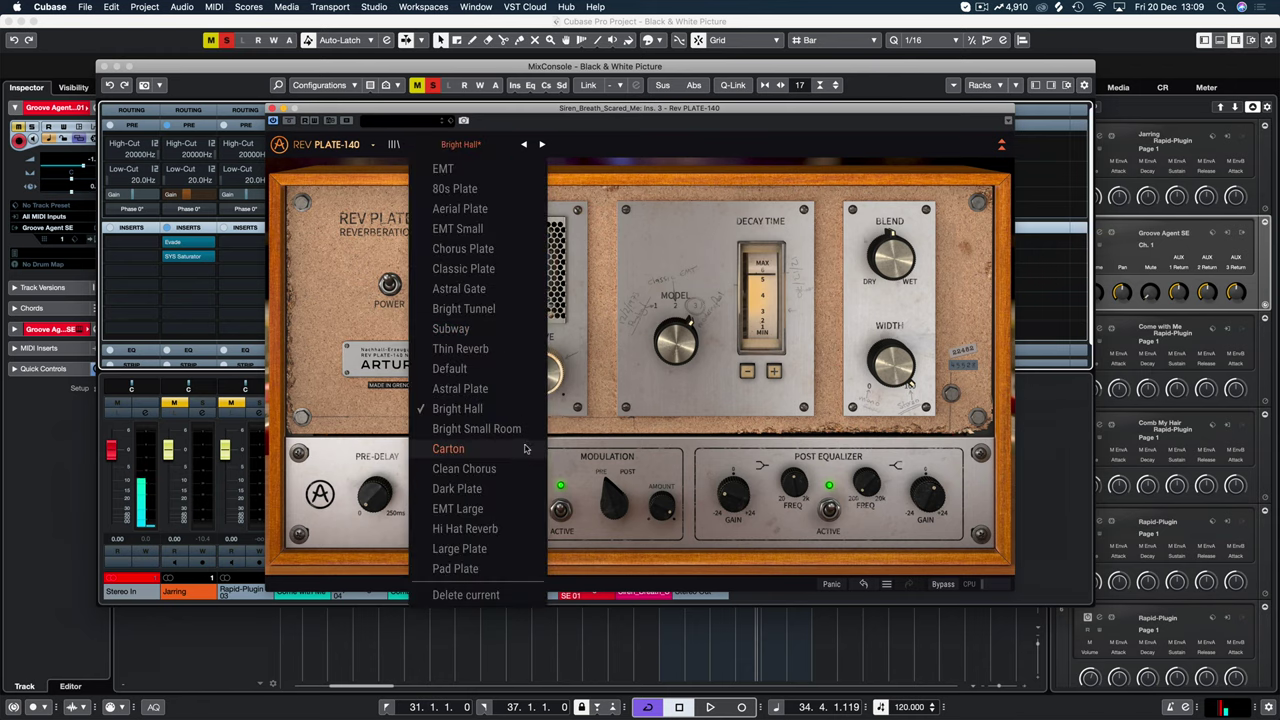
left_click(487, 552)
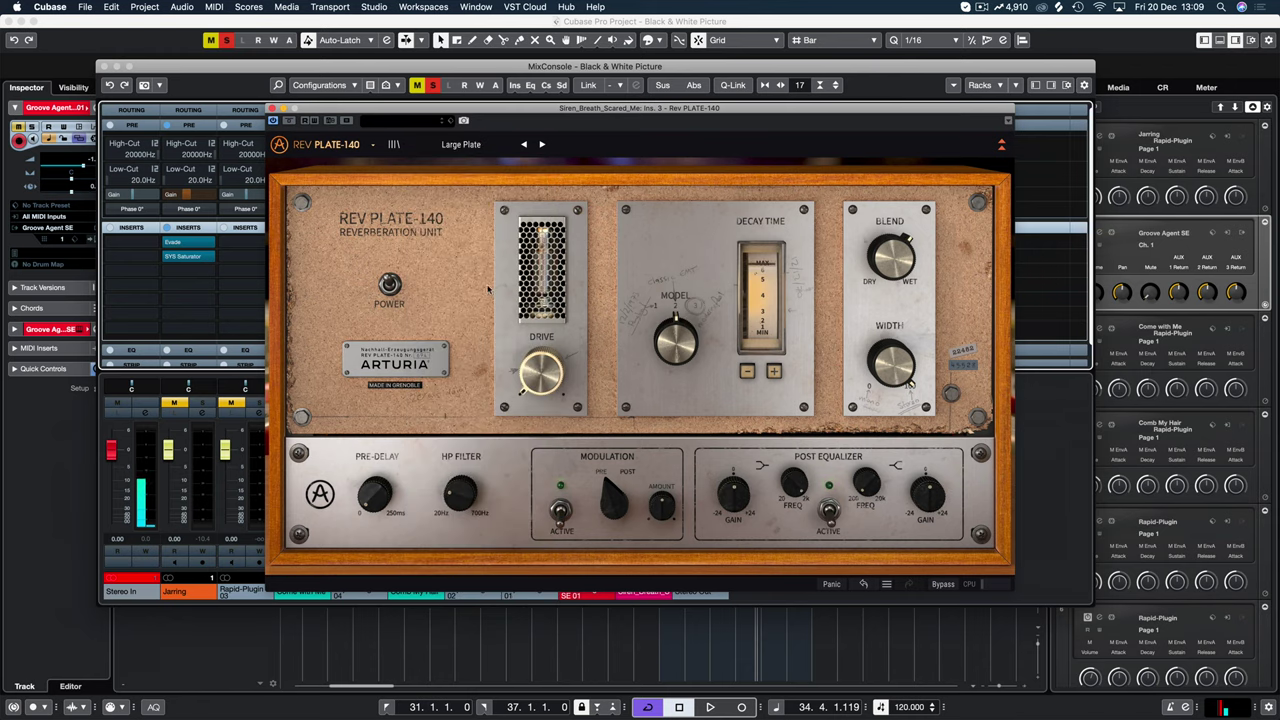
key("space")
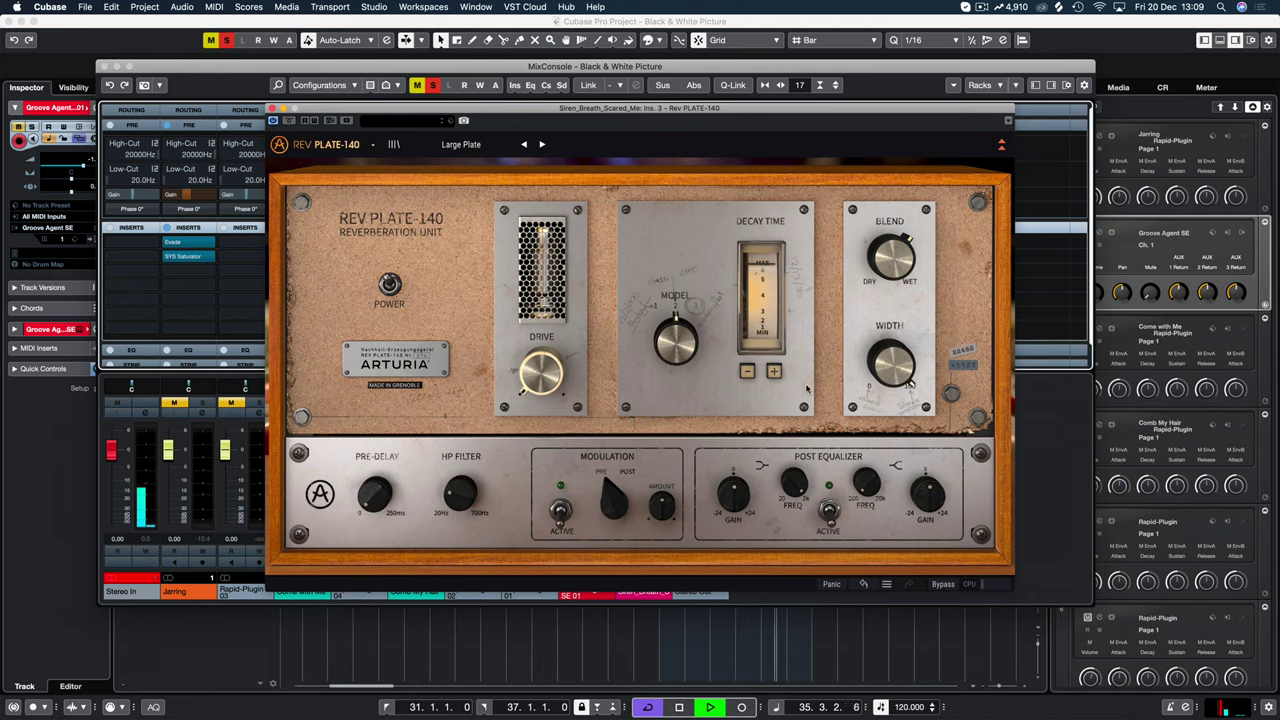
left_click_drag(676, 336, 676, 312)
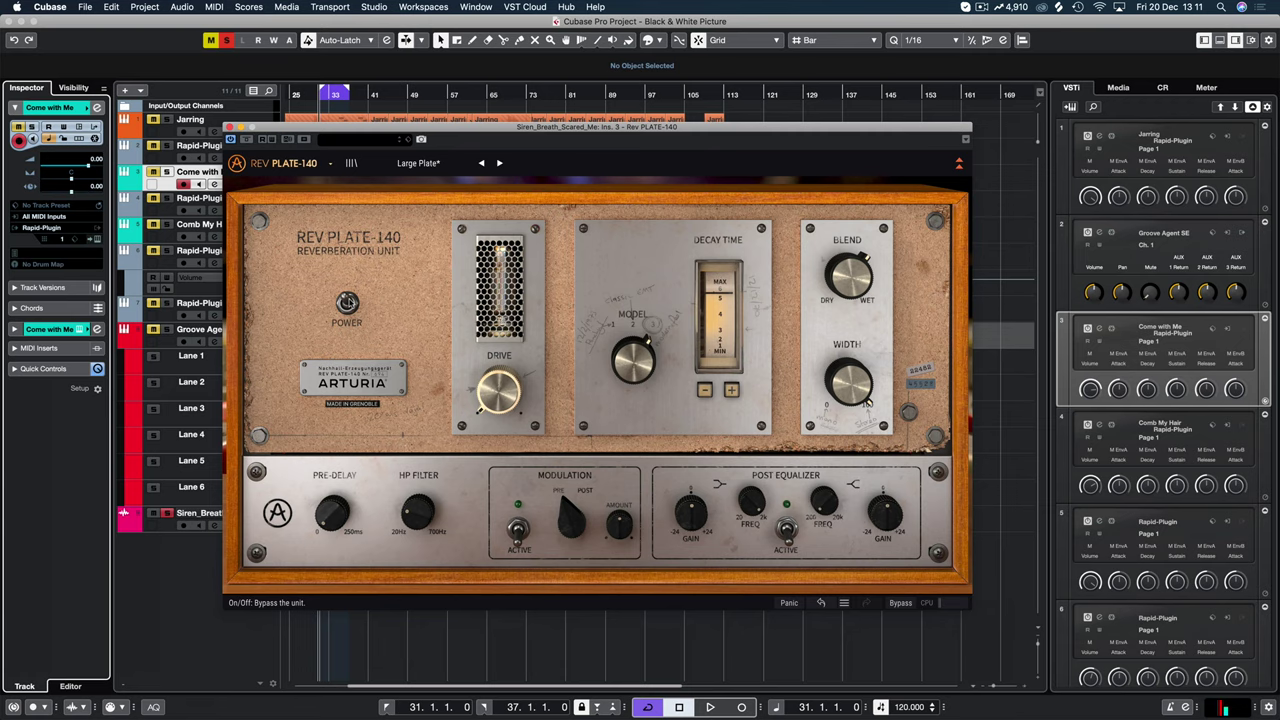
Close the Siren_Breath reverb window and open the Rev PLATE-140 on the Come with Me channel from the MixConsole.
left_click_drag(601, 127, 497, 78)
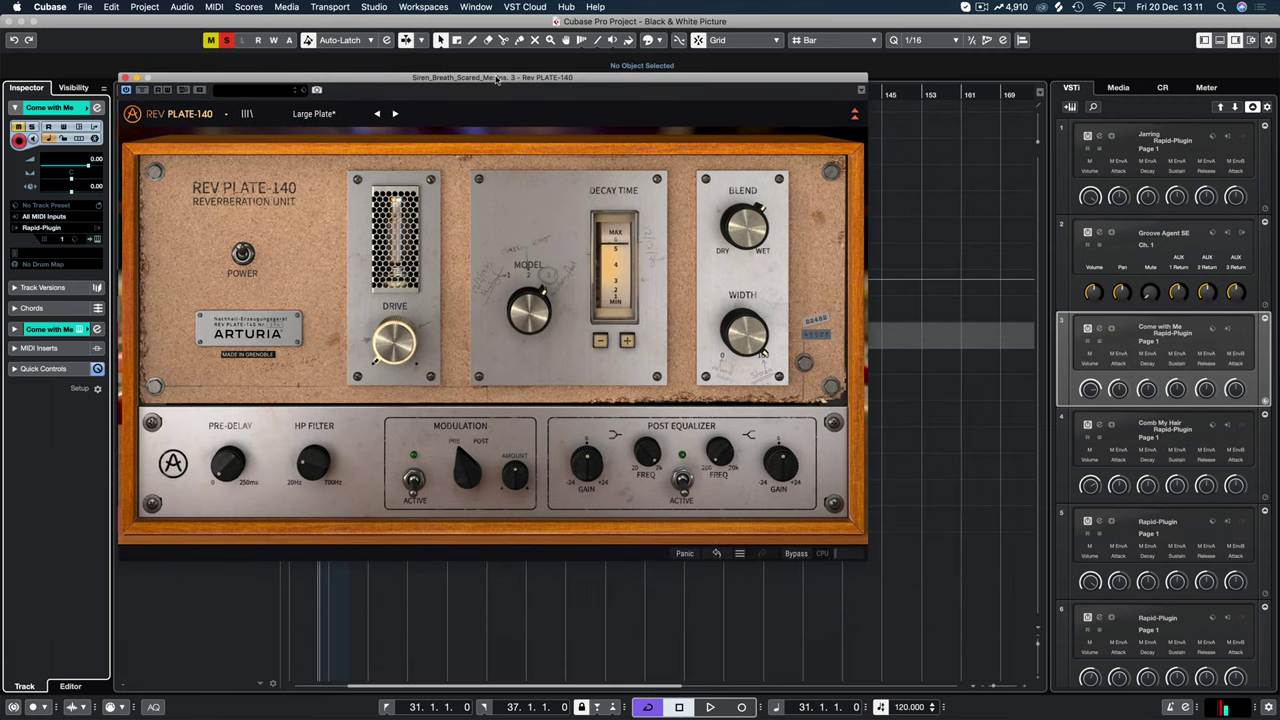
left_click(124, 77)
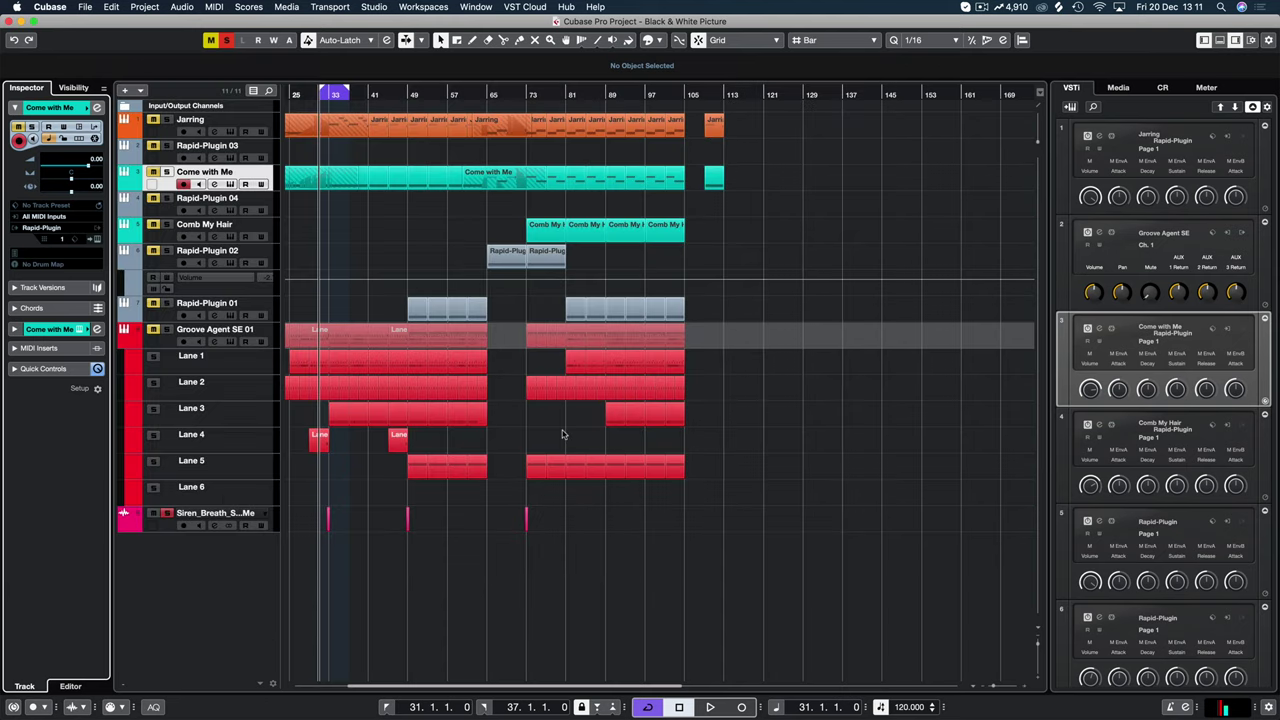
key("F3")
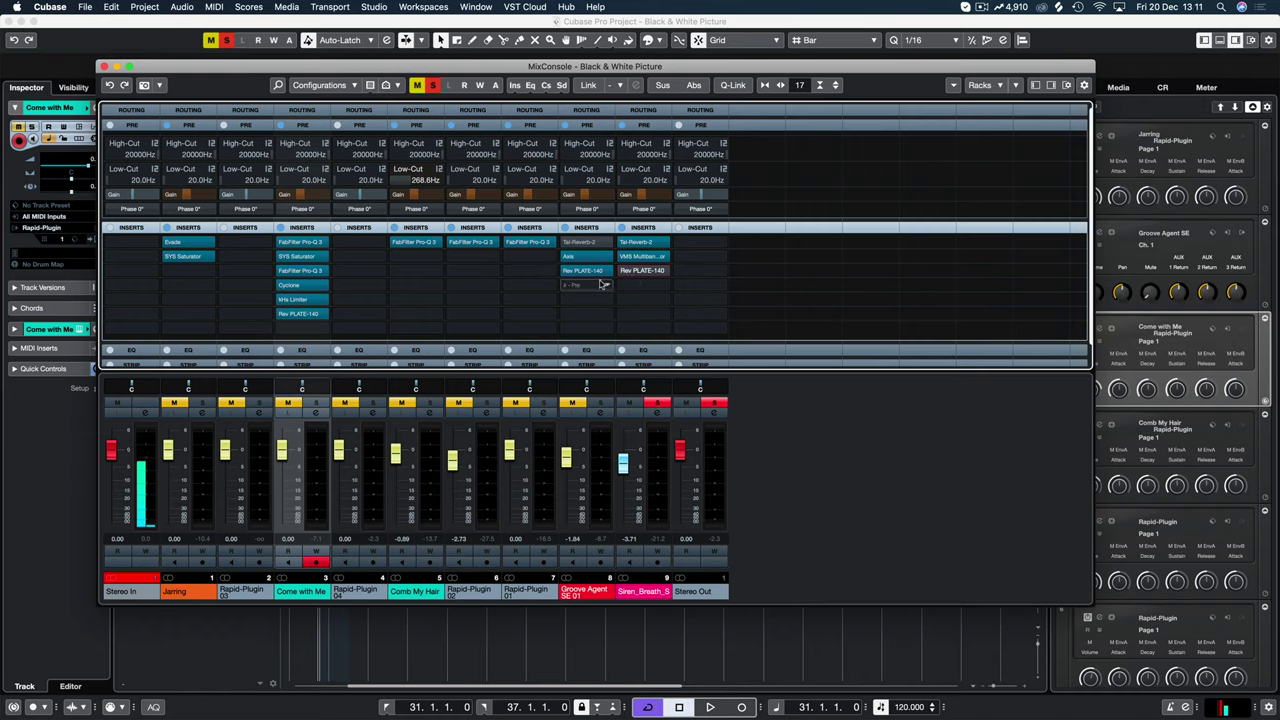
left_click(327, 640)
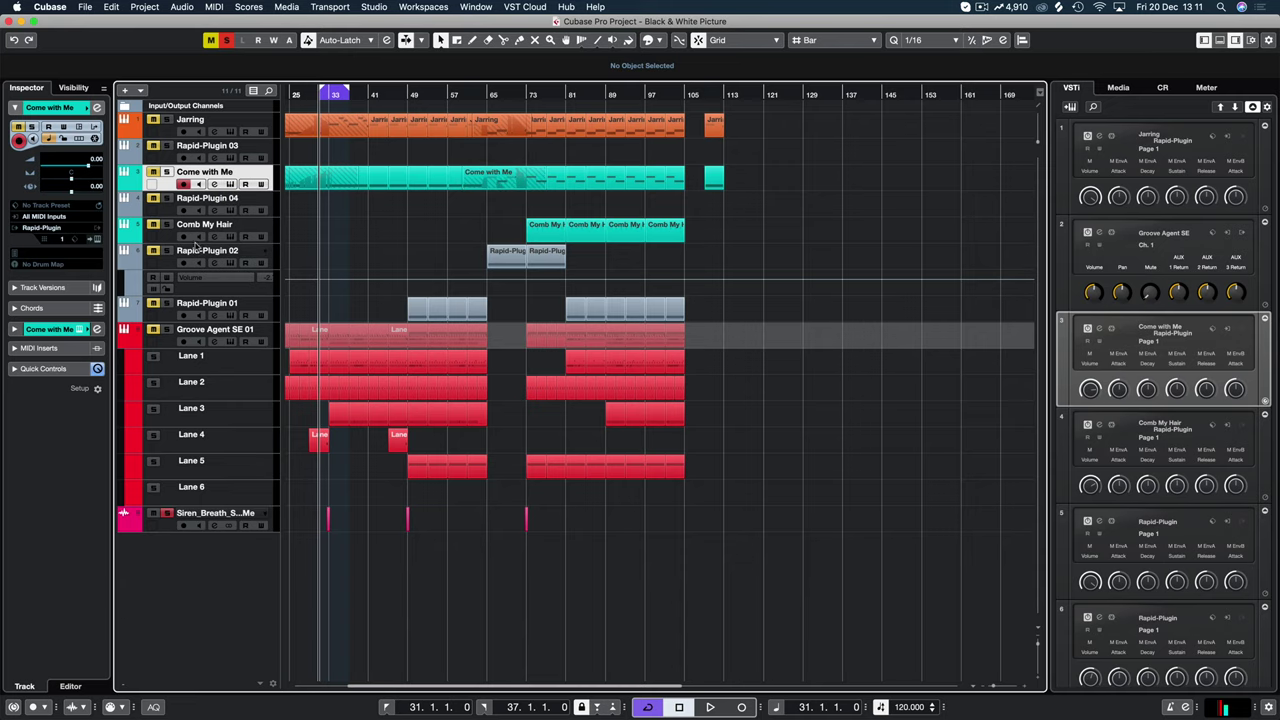
key("F3")
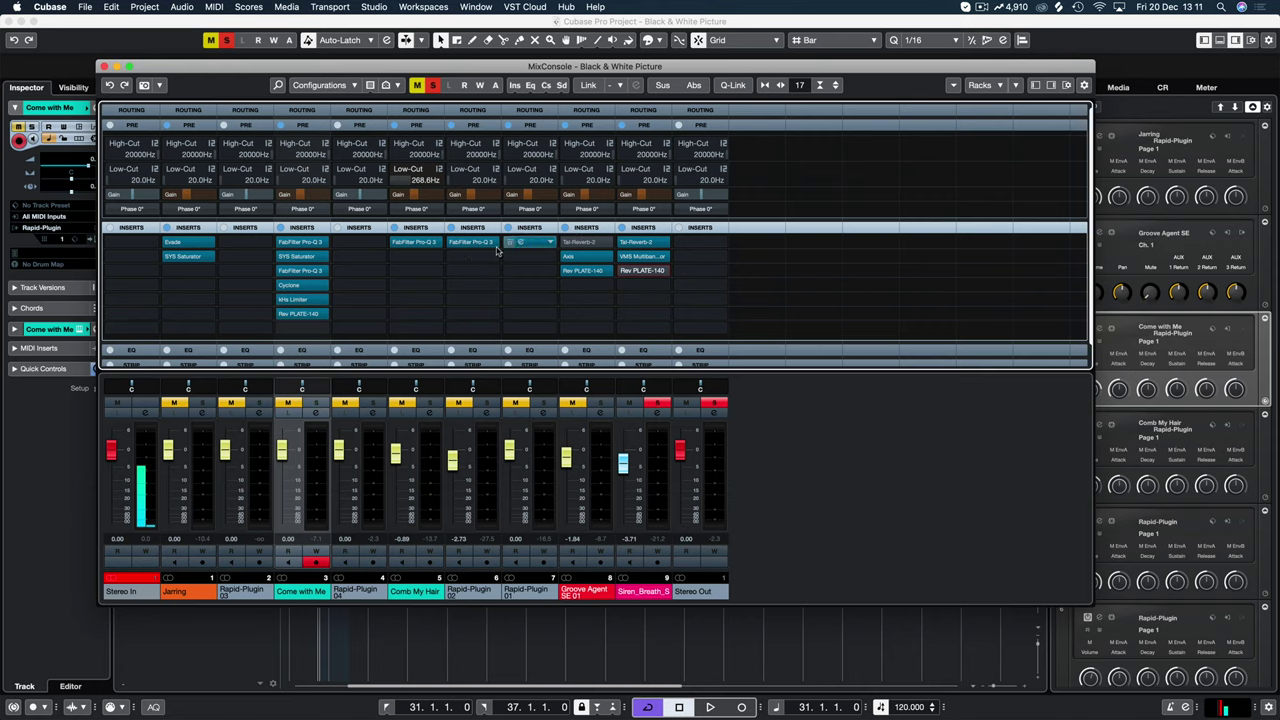
left_click(292, 315)
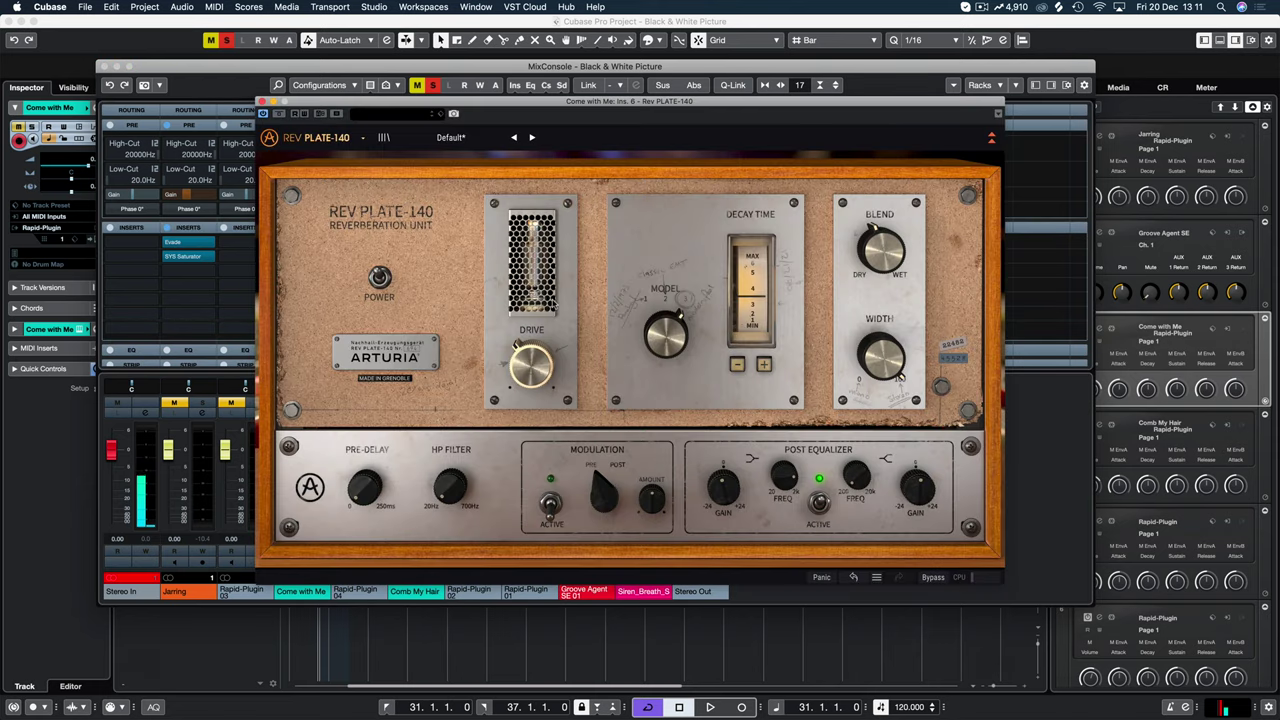